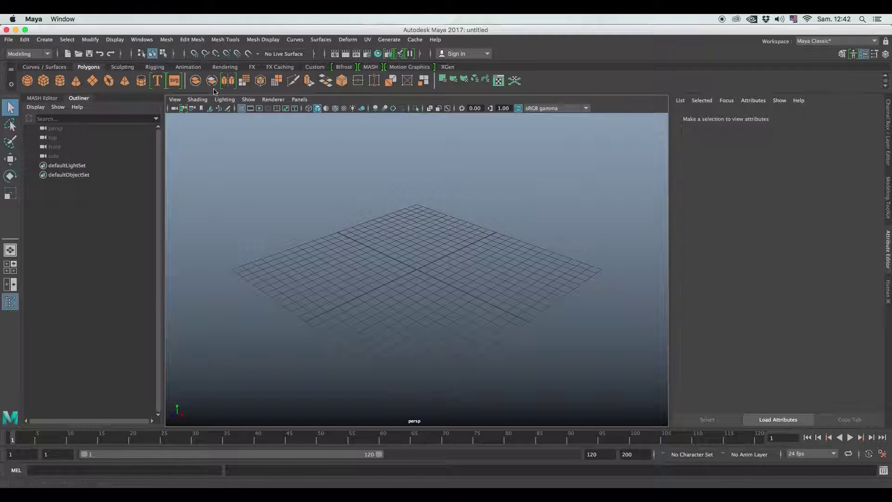
- Create a 3D Type object reading 'Chabab' with 'FM' on a second line
click(158, 81)
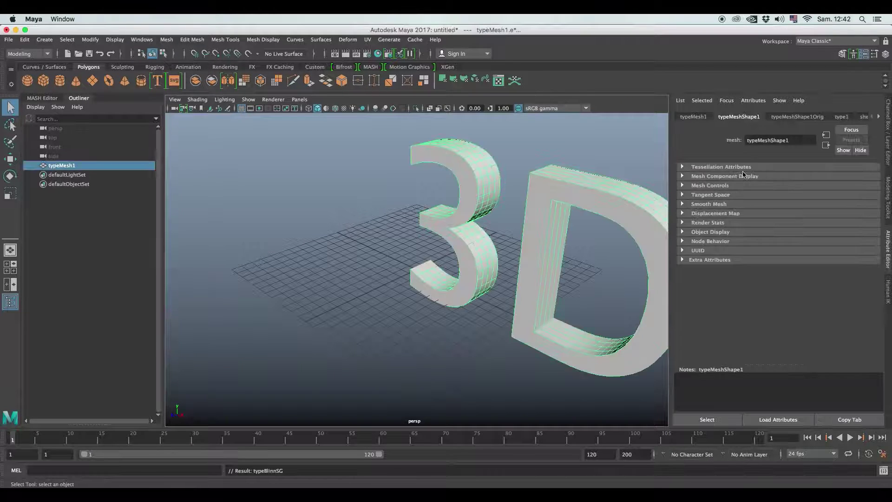
triple_click(710, 190)
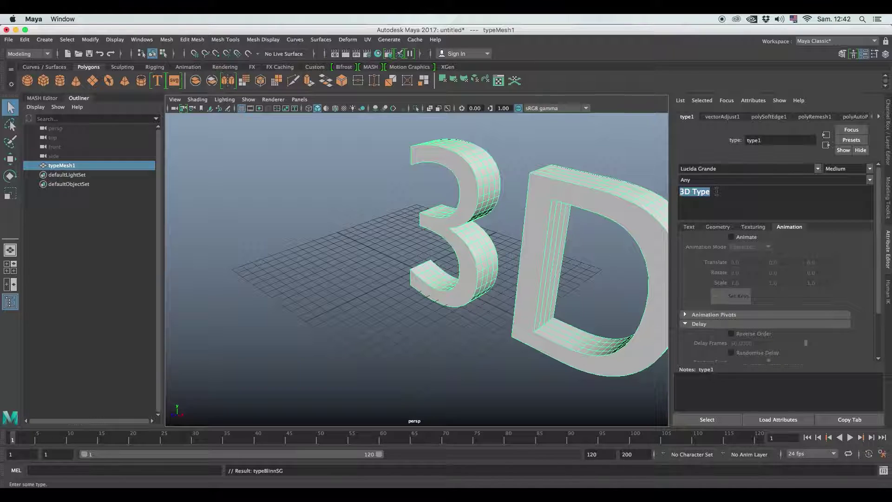
text(C)
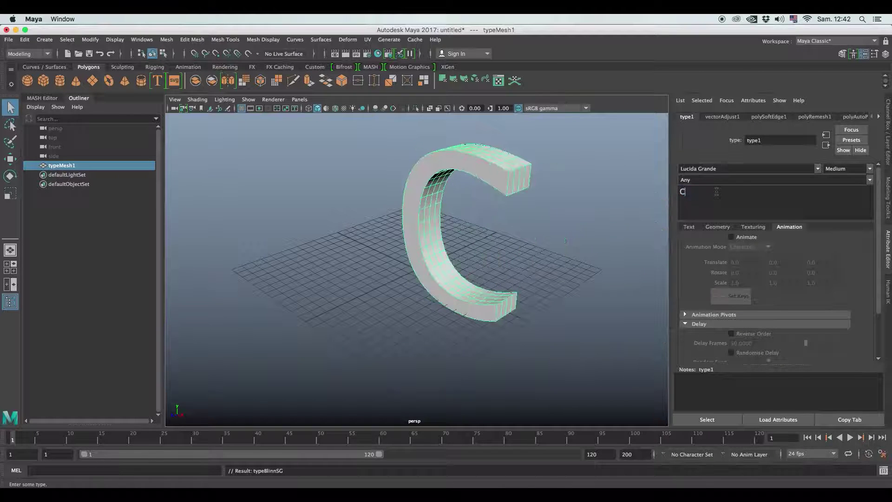
text(habab)
key(Return)
text(F)
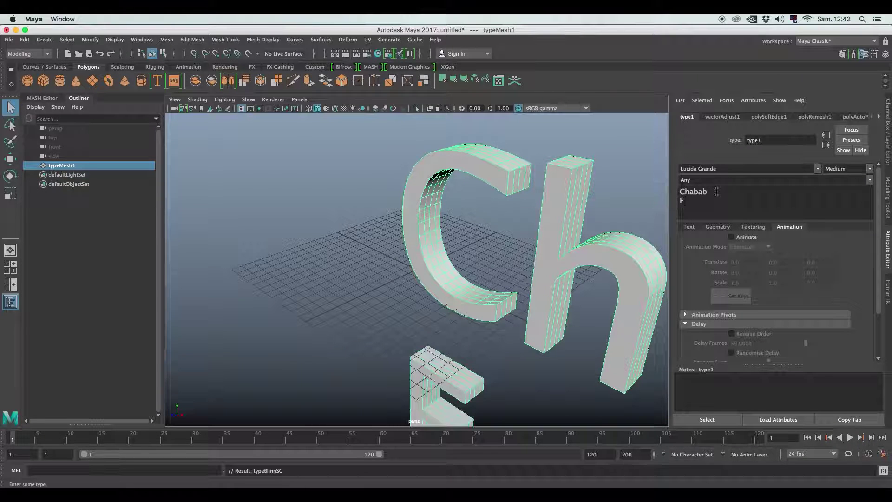
text(M)
- Centre-align the two text lines and view the text from the front
click(689, 227)
click(750, 239)
alt+drag(497, 261, 623, 209)
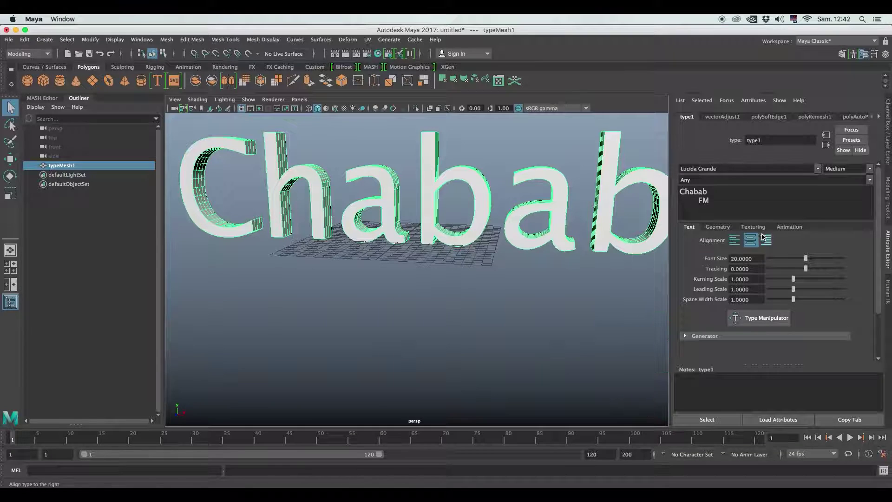
- Switch the type font to Harquil, frame the text, and try left alignment
double_click(714, 168)
click(716, 169)
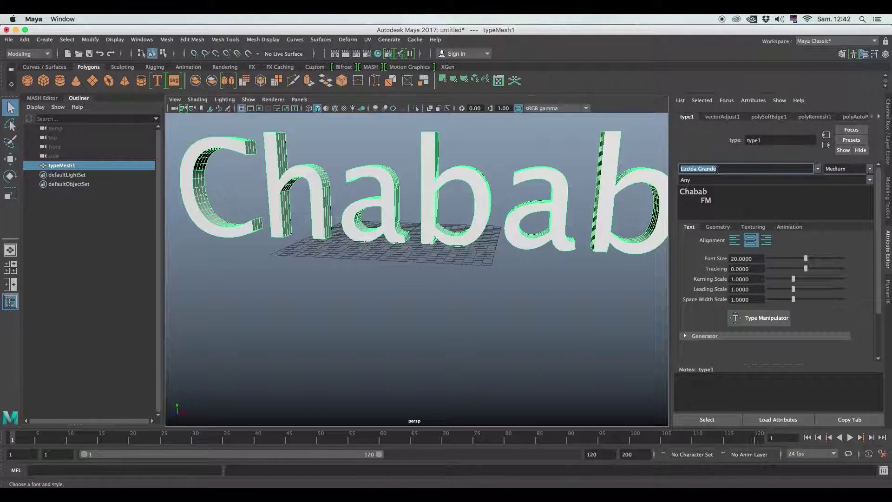
text(ha)
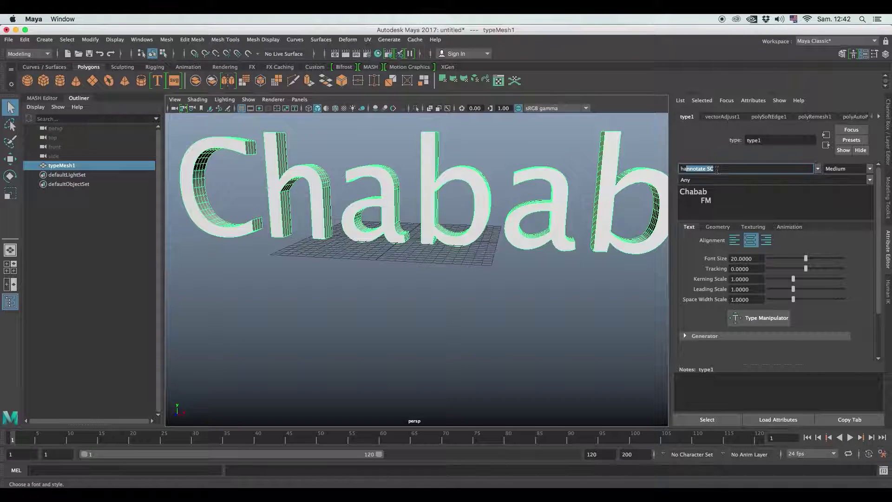
text(r)
key(Return)
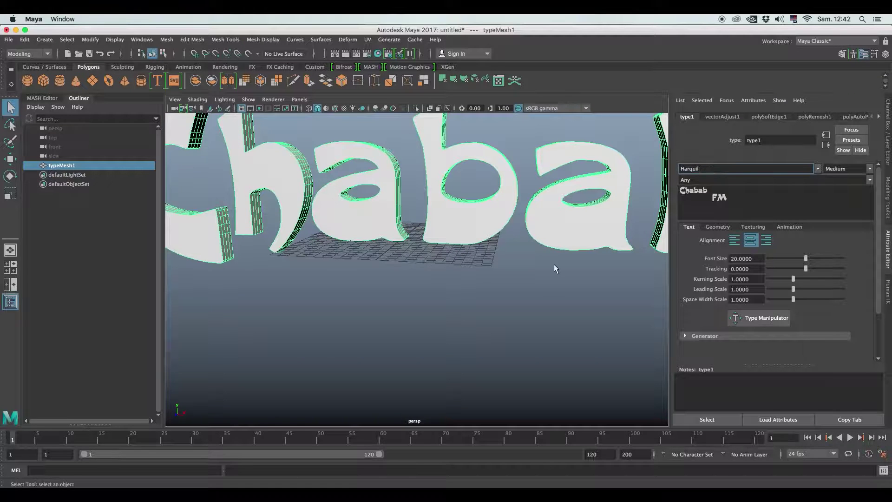
key(f)
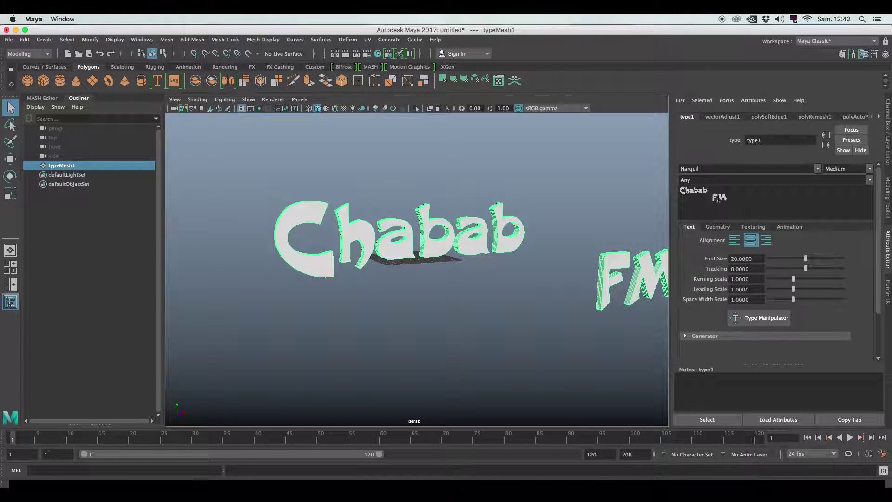
click(736, 241)
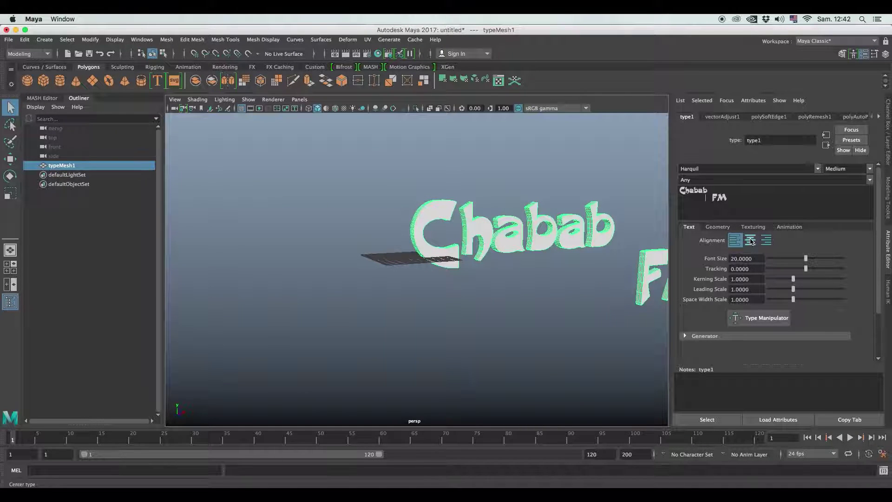
- Restore centre alignment and delete the extra spaces before 'FM'
click(751, 240)
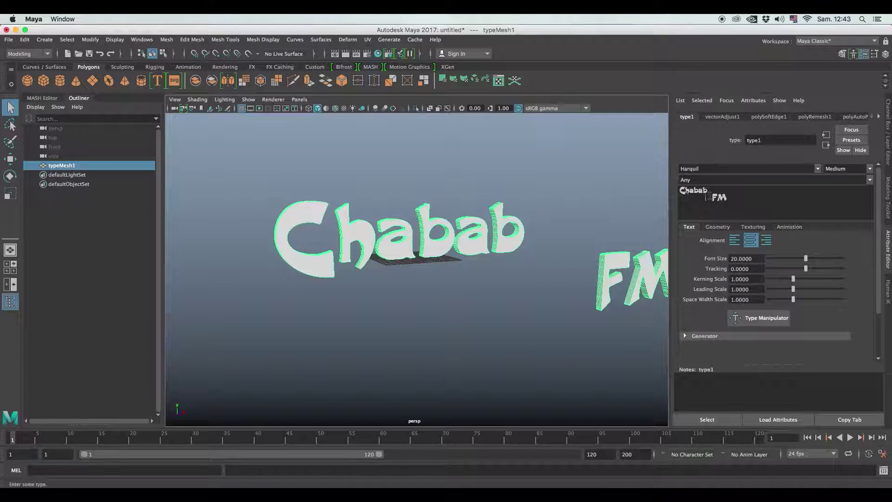
key(BackSpace)
key(BackSpace)
key(BackSpace)
key(BackSpace)
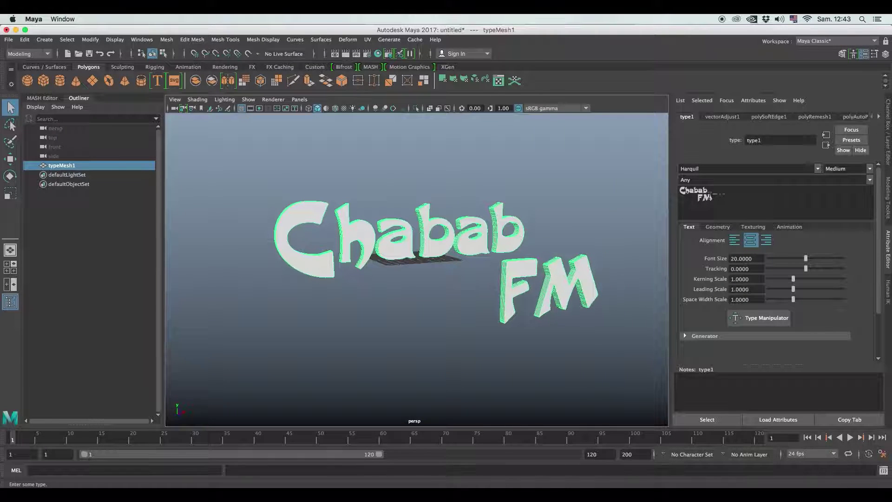
scroll(497, 277, up, 3)
scroll(498, 277, down, 2)
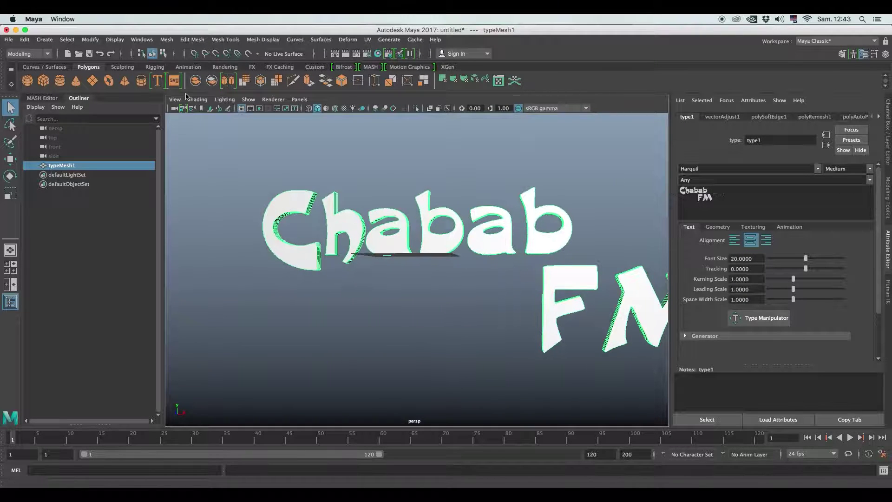
mouse_move(481, 244)
alt+mouse_down()
mouse_move(493, 293)
mouse_move(409, 272)
alt+mouse_up()
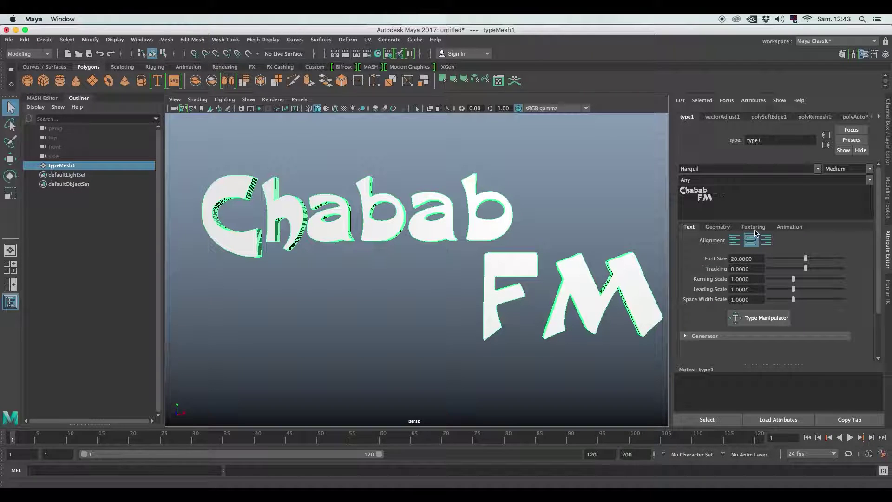
- Enable per-character animation on the type and key Rotate Y at 0 on frame 1
click(790, 227)
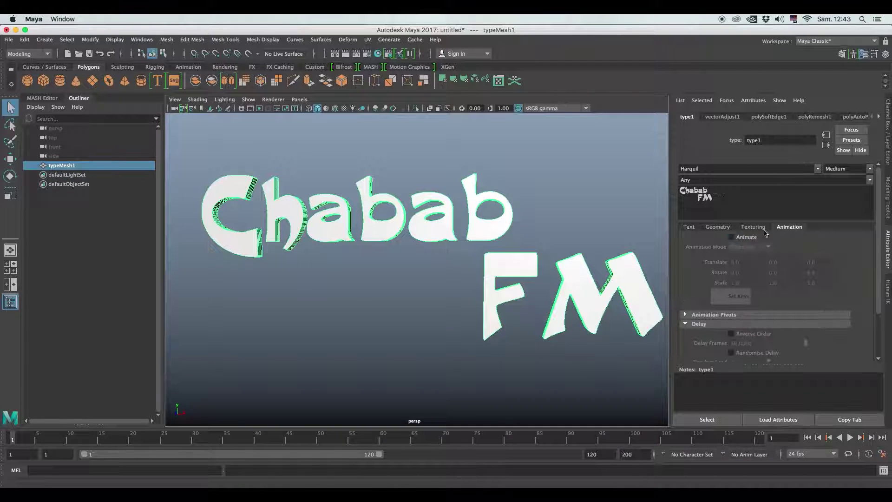
click(741, 239)
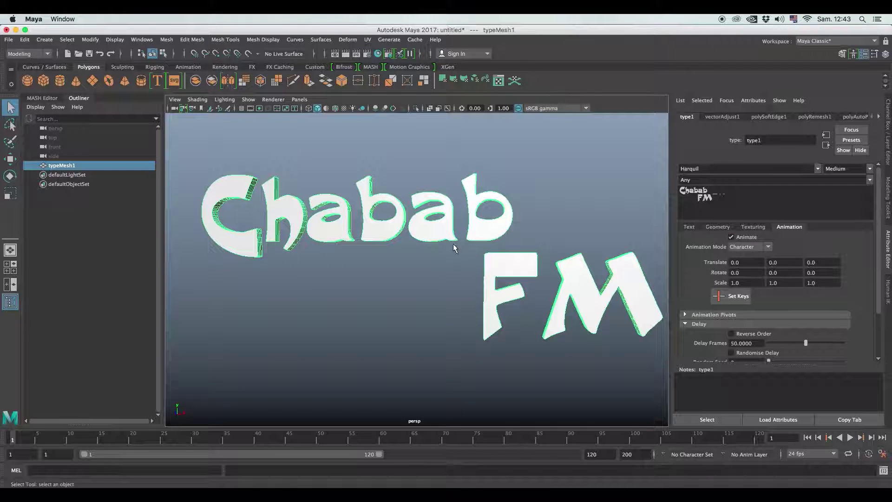
mouse_move(431, 261)
alt+mouse_down()
mouse_move(407, 263)
mouse_move(418, 273)
mouse_move(404, 247)
alt+mouse_up()
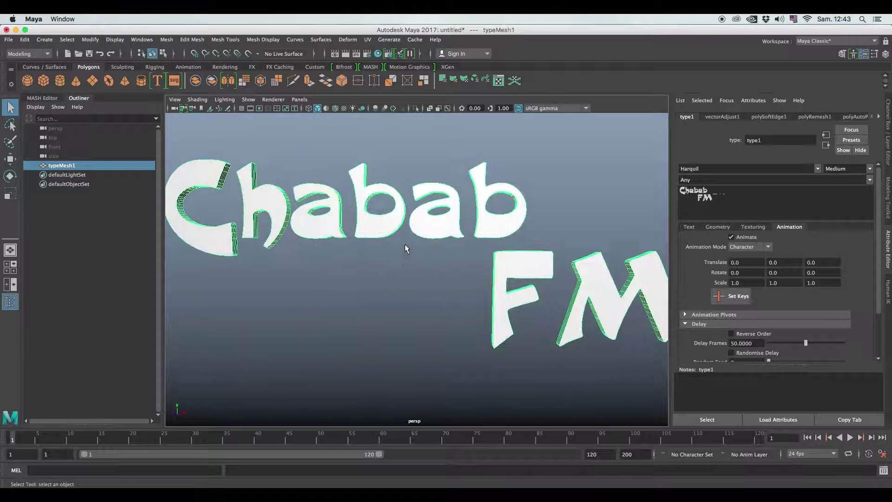
alt+middle_drag(398, 250, 472, 252)
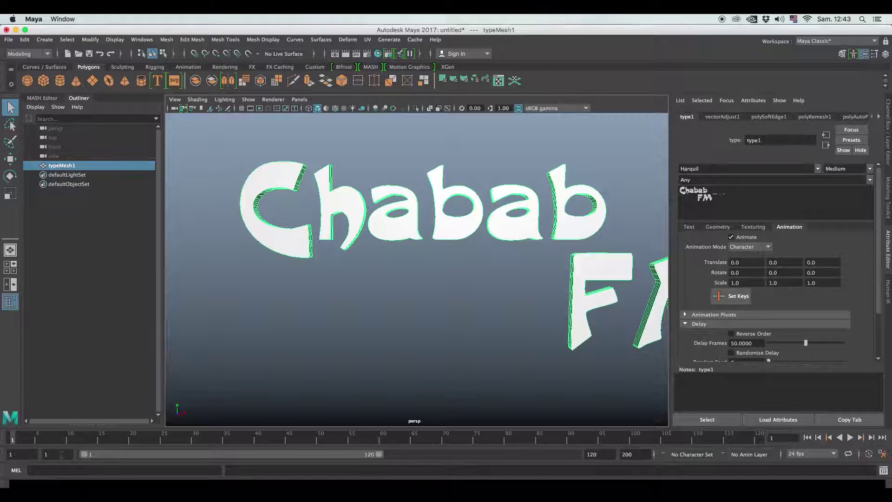
right_click(784, 273)
click(801, 287)
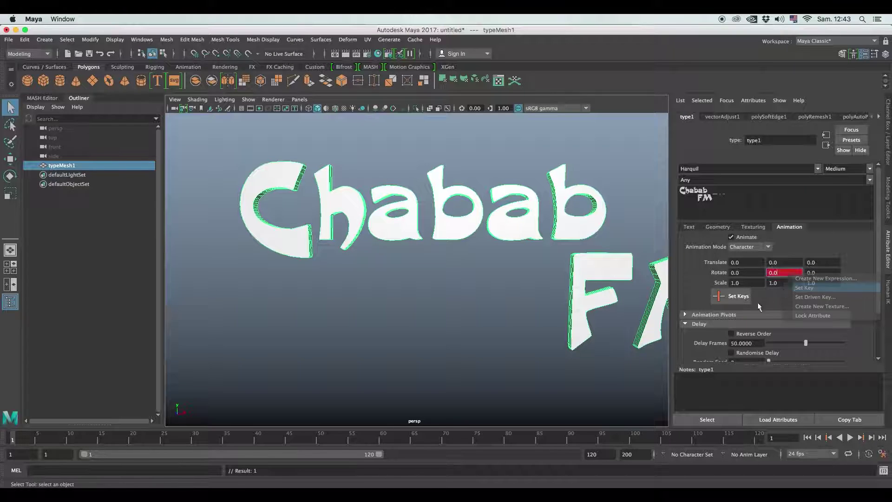
- Key Rotate Y at 360 on frame 30, then play the spin from frame 1
mouse_move(134, 439)
mouse_down()
mouse_move(207, 441)
mouse_move(196, 441)
mouse_up()
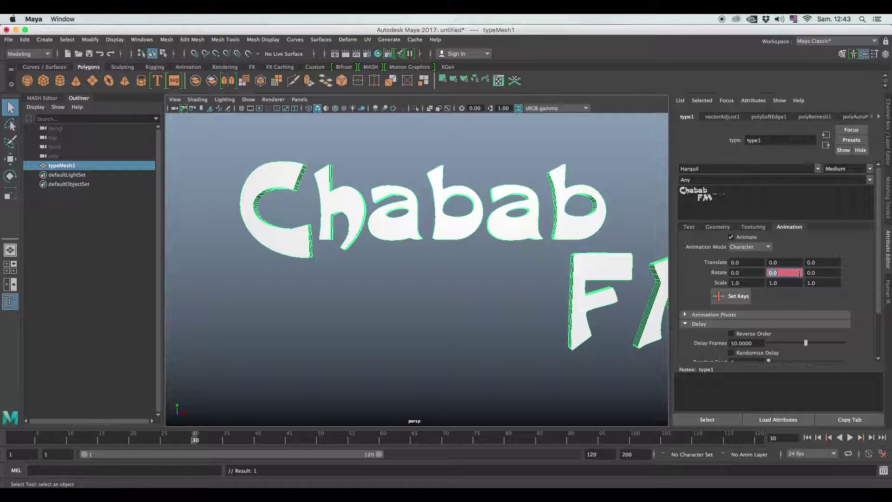
text(36)
right_click(799, 273)
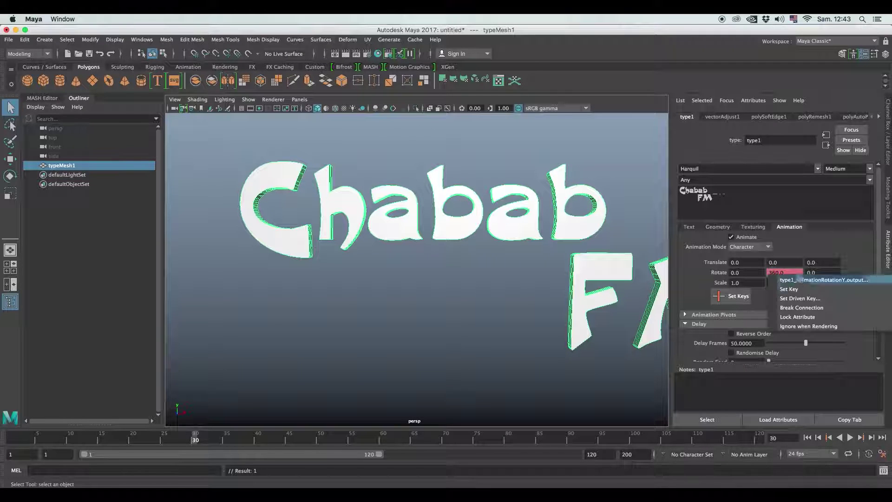
click(803, 283)
drag(172, 433, 12, 437)
scroll(511, 288, down, 3)
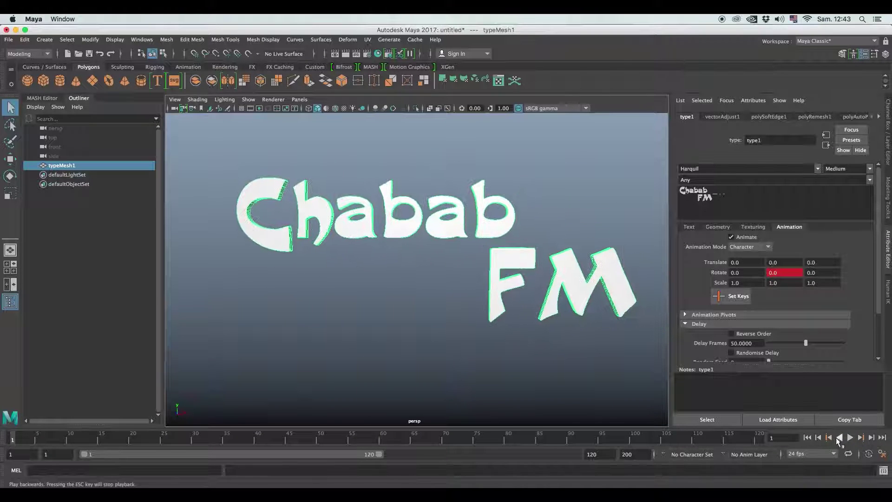
click(851, 438)
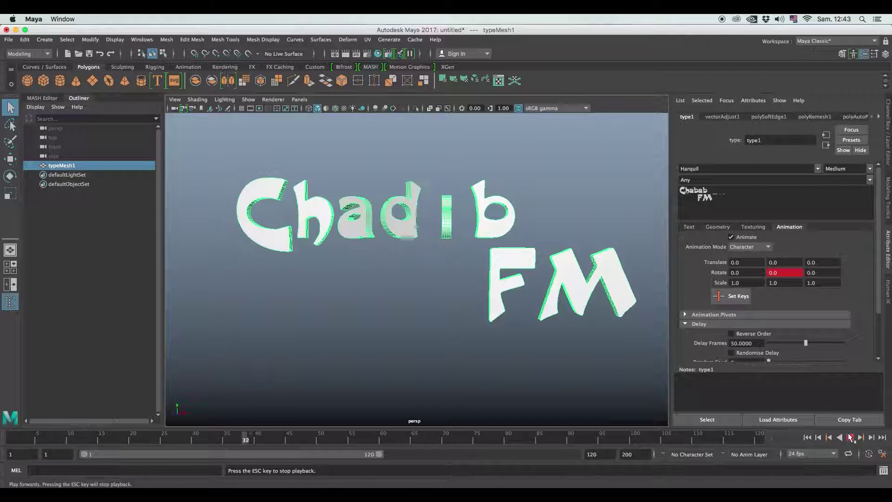
click(851, 437)
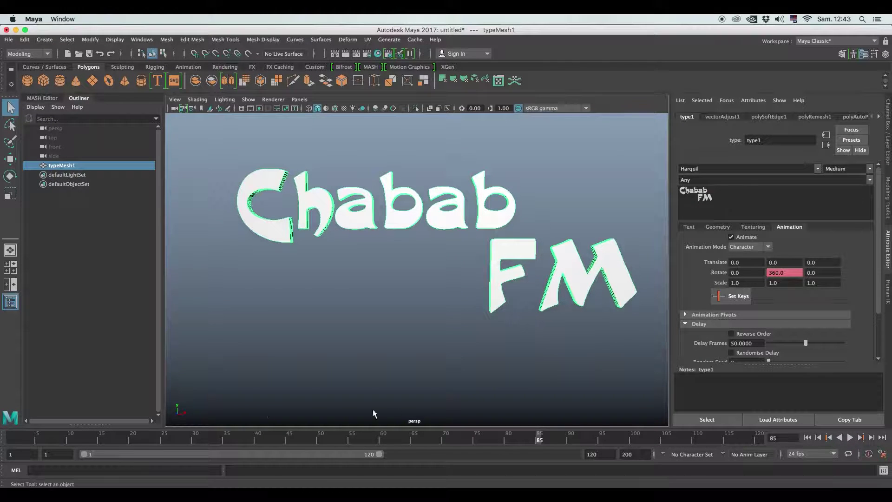
click(1, 442)
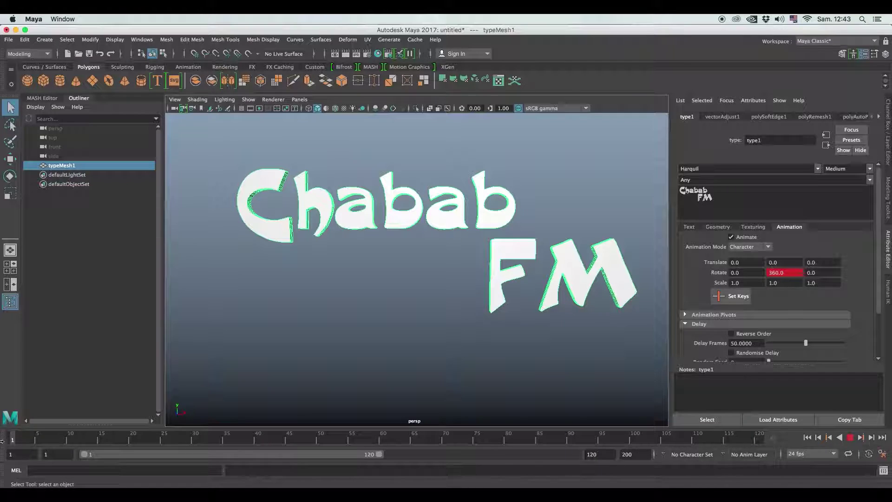
- Key the character scale at frame 1 and at frame 40
click(739, 283)
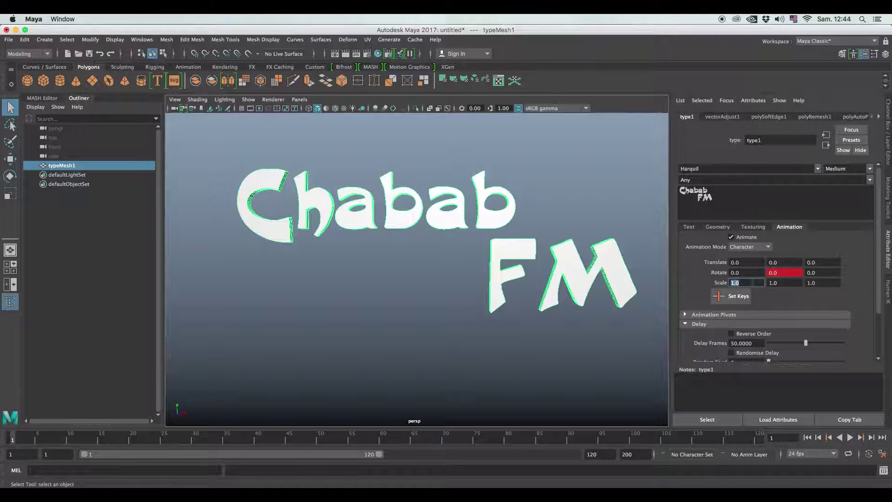
right_click(722, 283)
click(744, 289)
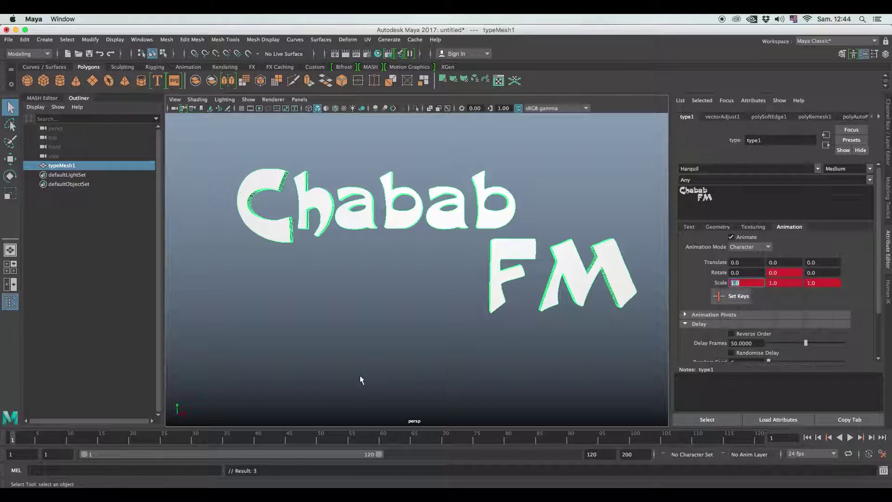
key(alt+v)
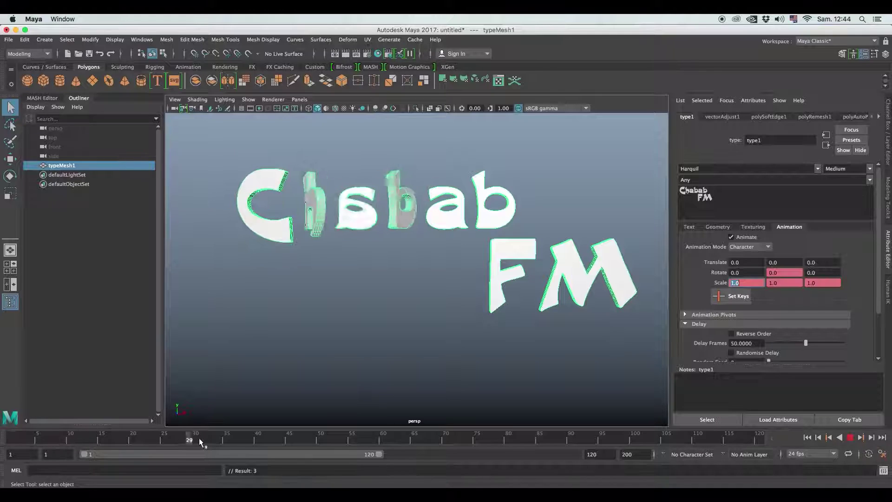
click(257, 437)
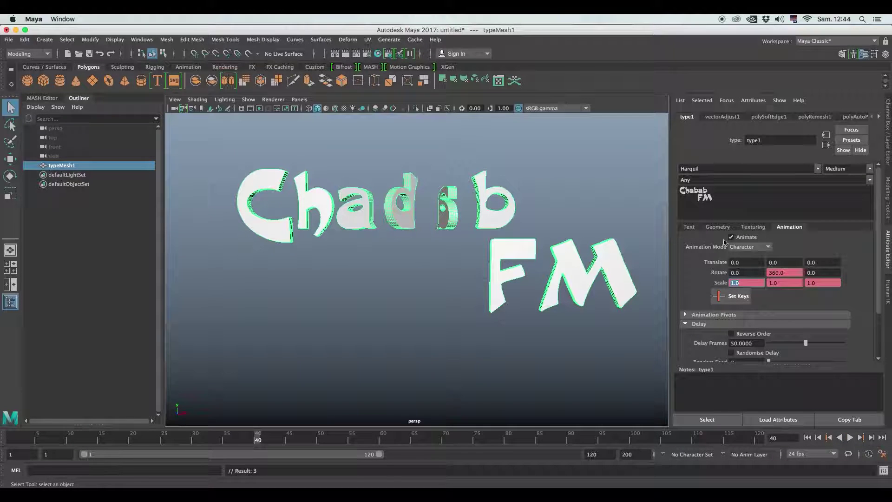
right_click(719, 284)
click(740, 292)
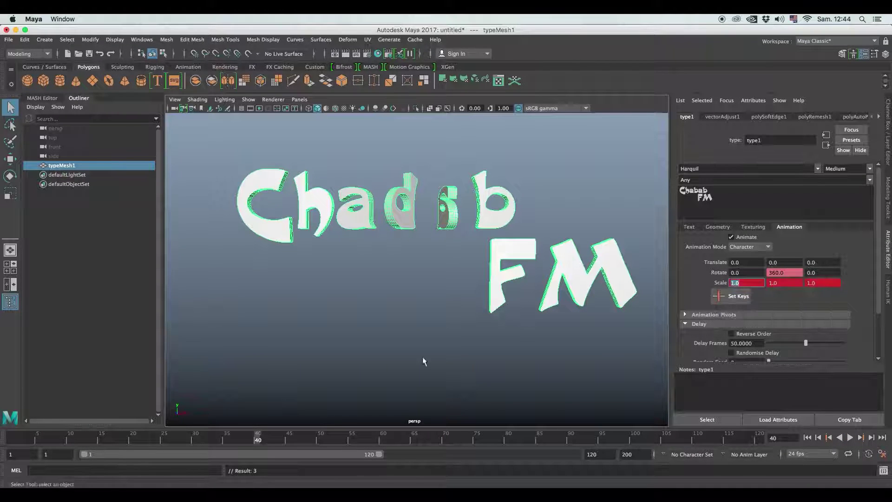
drag(124, 439, 132, 443)
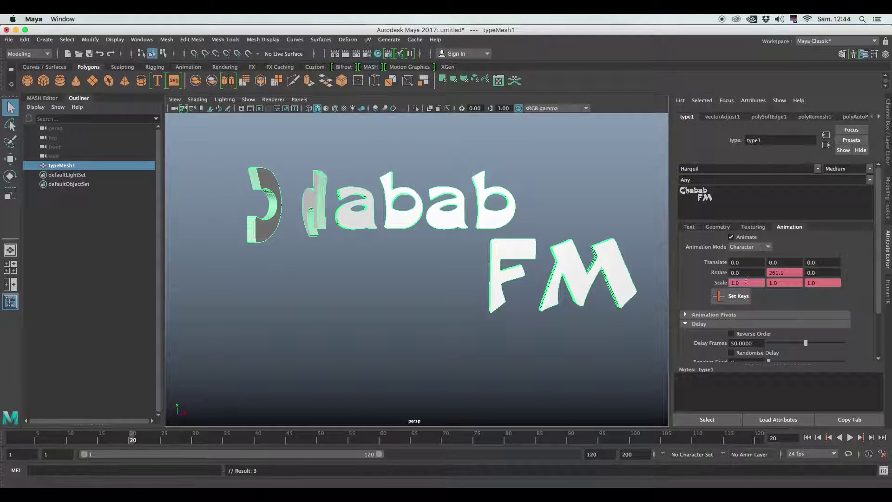
- Set Scale X, Y and Z to 2 and key it at frame 20
text(2)
key(Tab)
text(2)
key(Tab)
text(2)
key(Return)
right_click(731, 282)
click(741, 296)
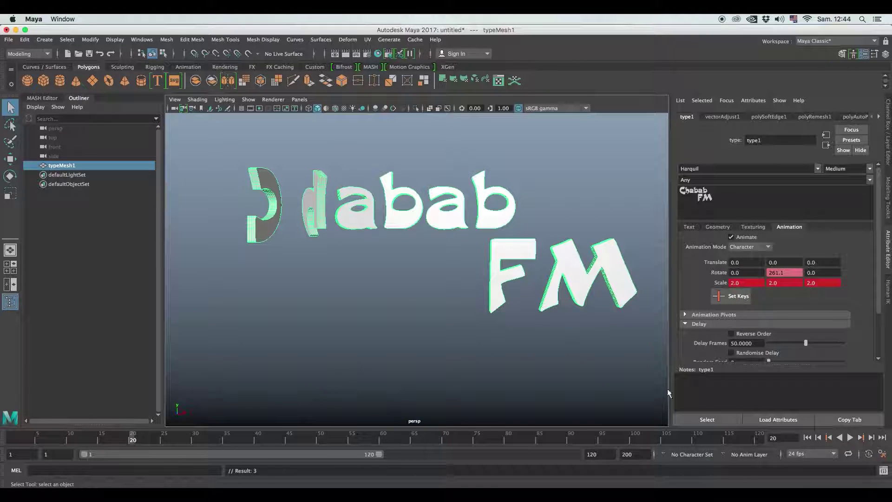
- Scrub back to the start, inspect the scaled letters, and reselect the text mesh
click(707, 420)
mouse_move(71, 439)
mouse_down()
mouse_move(52, 427)
mouse_move(342, 433)
mouse_move(10, 431)
mouse_up()
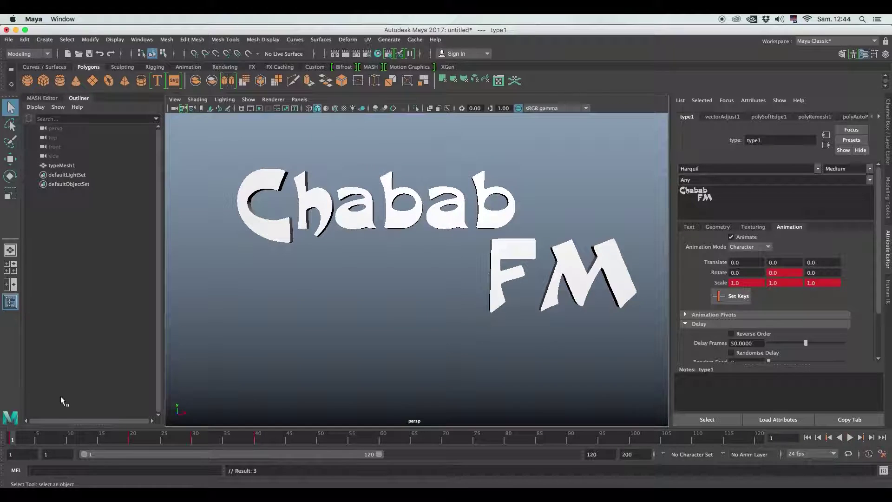
mouse_move(344, 272)
alt+mouse_down()
mouse_move(364, 279)
mouse_move(403, 259)
alt+mouse_up()
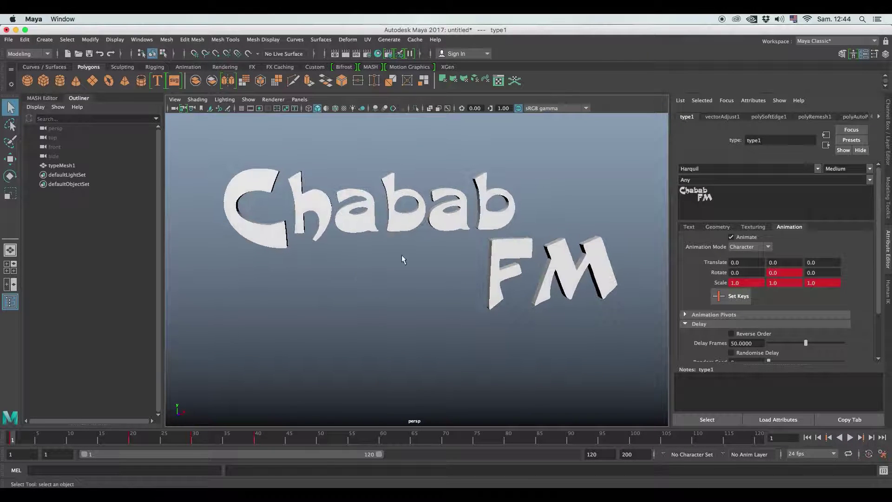
click(474, 224)
mouse_move(464, 230)
alt+mouse_down()
mouse_move(398, 225)
mouse_move(465, 259)
mouse_move(442, 287)
mouse_move(409, 265)
mouse_move(487, 277)
mouse_move(441, 163)
mouse_move(480, 233)
mouse_move(479, 201)
mouse_move(434, 249)
mouse_move(424, 124)
mouse_move(454, 168)
mouse_move(440, 231)
mouse_move(506, 227)
mouse_move(534, 195)
alt+mouse_up()
click(688, 116)
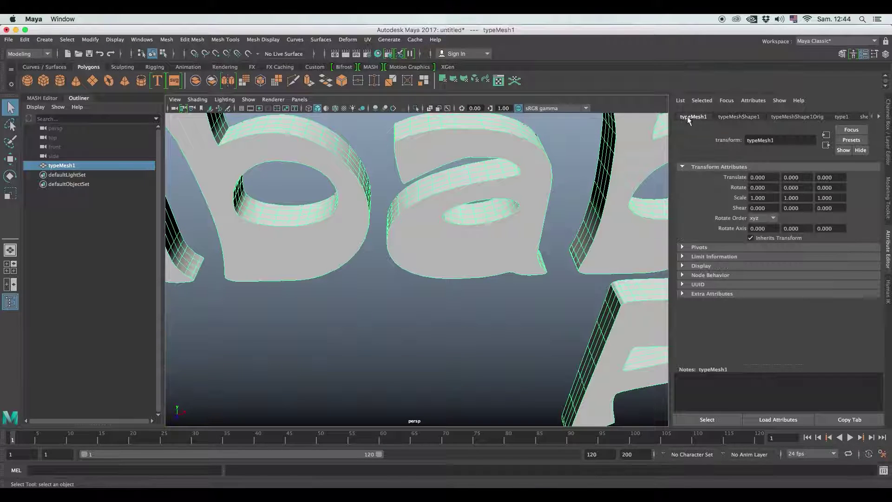
- Set curve resolution to 8 with collinear and distance filtering both at 0.5
click(842, 117)
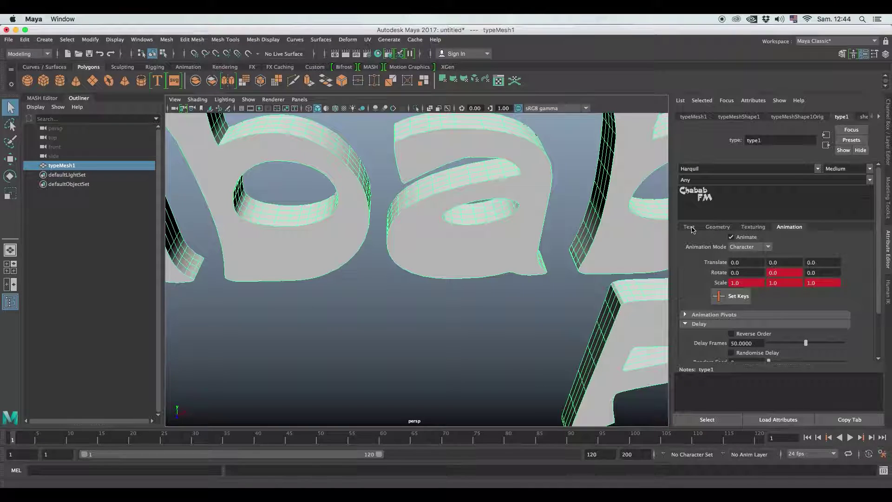
click(717, 227)
drag(794, 248, 828, 248)
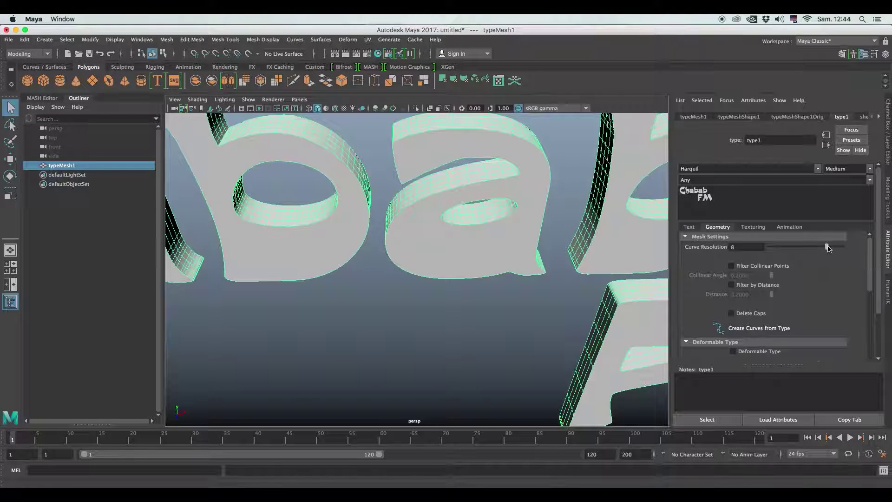
click(731, 266)
click(731, 285)
alt+drag(481, 264, 453, 209)
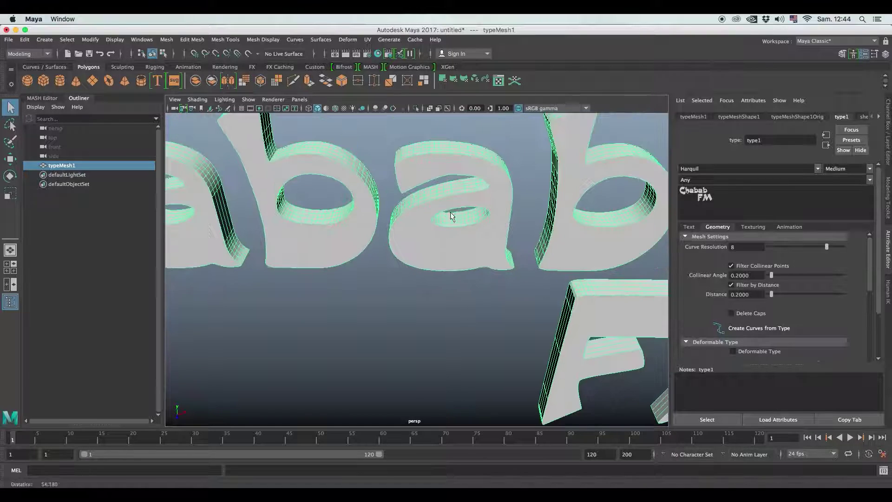
click(735, 276)
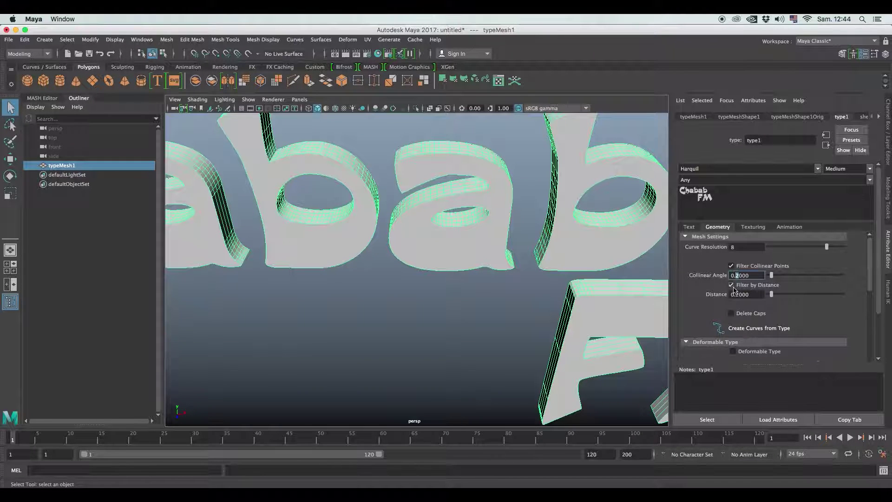
text(5)
click(739, 294)
key(Return)
mouse_move(511, 255)
alt+mouse_down()
mouse_move(552, 251)
mouse_move(436, 266)
alt+mouse_up()
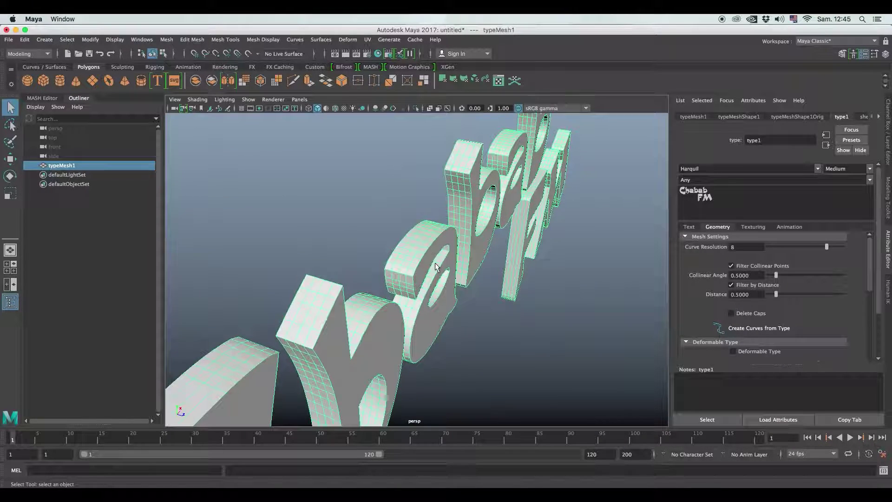
scroll(879, 243, down, 3)
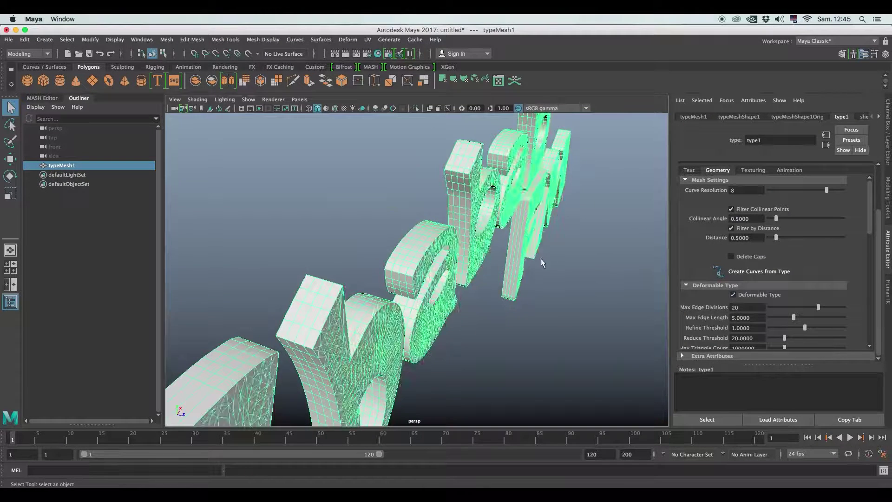
- Set deformable type Max Edge Divisions to 10 and Max Edge Length to 1.0
alt+drag(541, 259, 438, 222)
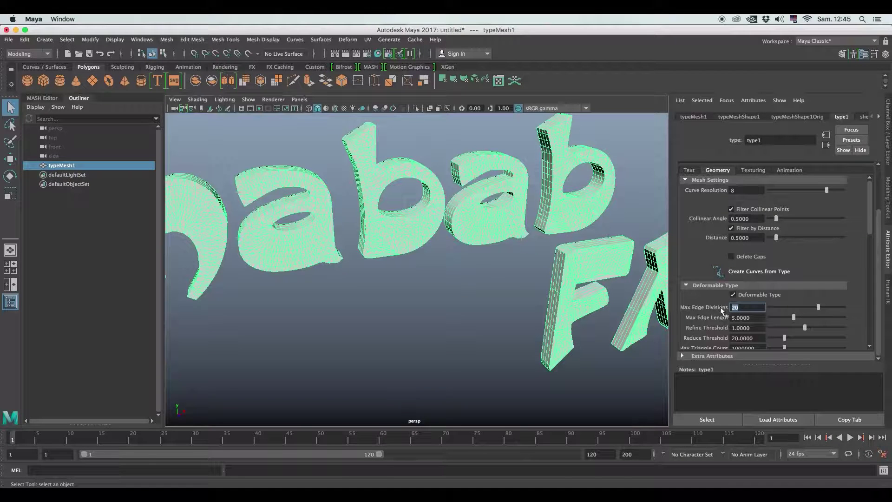
text(10)
key(Tab)
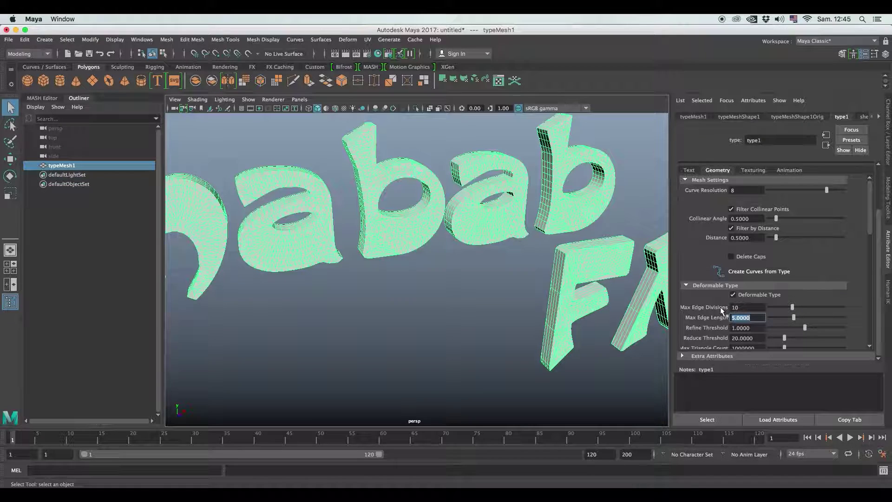
text(1)
key(Tab)
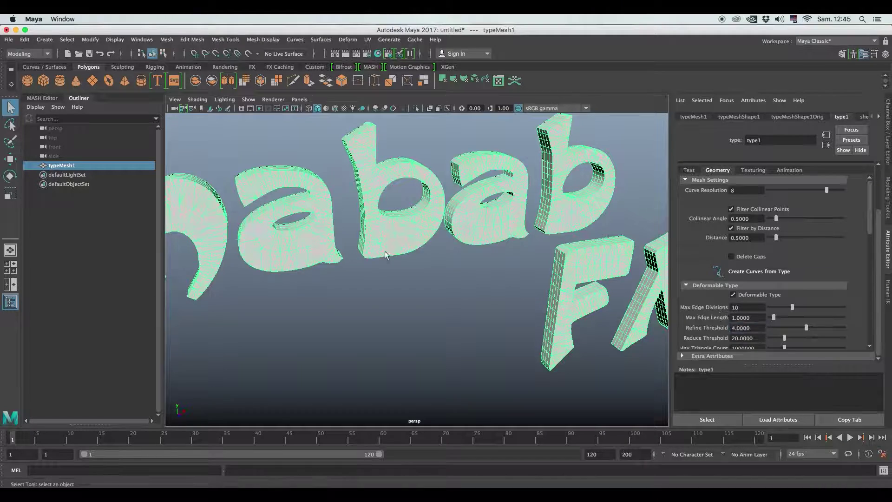
alt+drag(387, 255, 386, 241)
scroll(385, 233, up, 5)
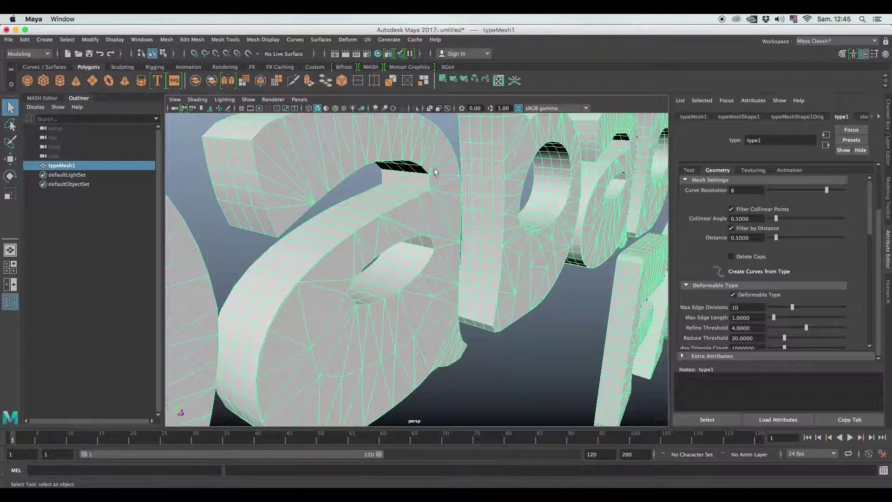
- Inspect the densified letters up close and play the animation with the new mesh
mouse_move(434, 184)
alt+mouse_down()
mouse_move(448, 175)
mouse_move(442, 167)
mouse_move(454, 204)
alt+mouse_up()
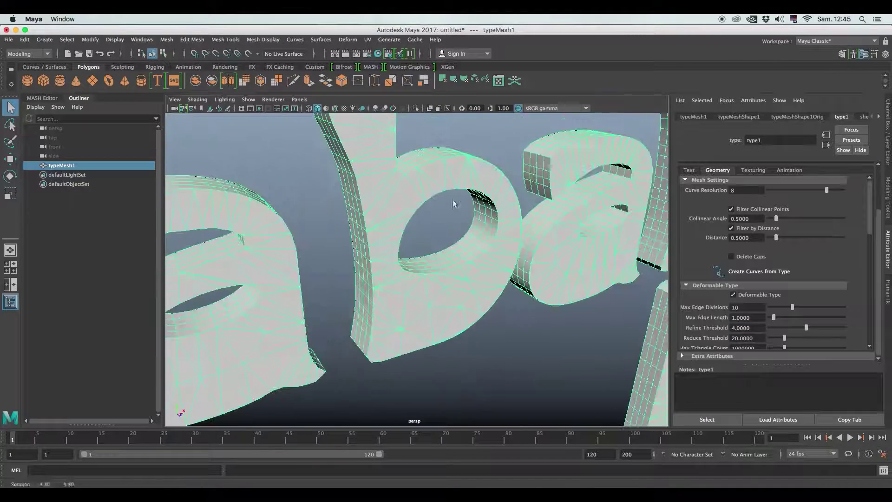
mouse_move(544, 224)
alt+mouse_down()
mouse_move(484, 215)
mouse_move(446, 241)
alt+mouse_up()
mouse_move(446, 242)
alt+right_down()
mouse_move(390, 223)
mouse_move(403, 267)
alt+right_up()
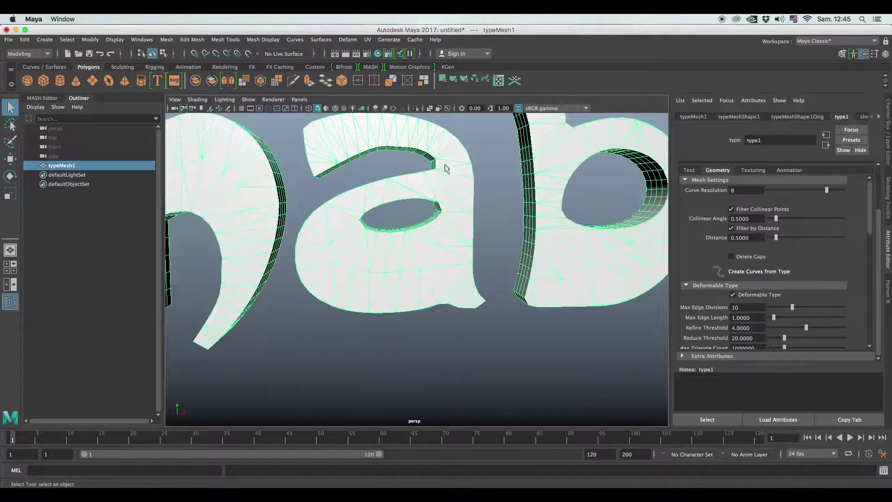
mouse_move(375, 242)
alt+mouse_down()
mouse_move(564, 237)
mouse_move(464, 261)
mouse_move(466, 274)
mouse_move(457, 246)
alt+mouse_up()
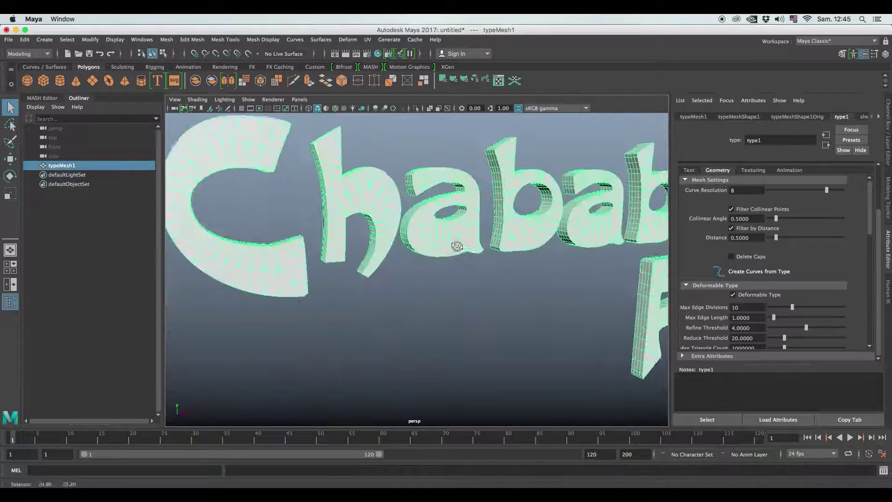
click(521, 288)
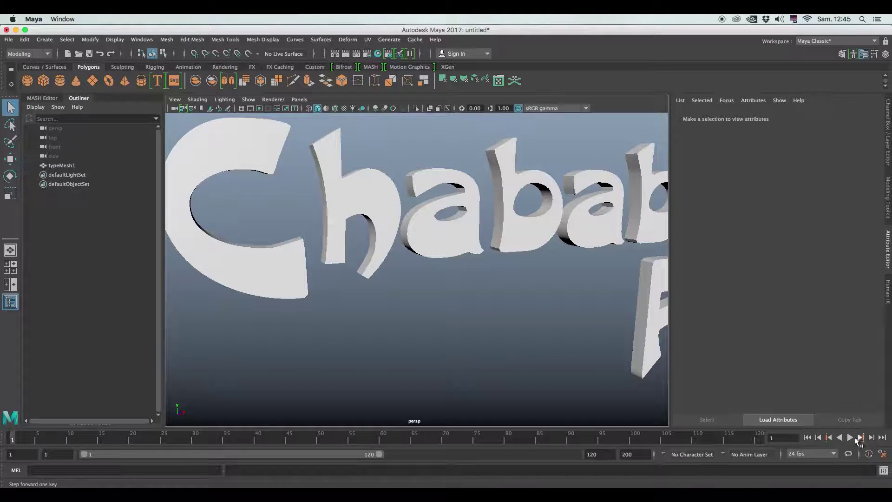
click(851, 438)
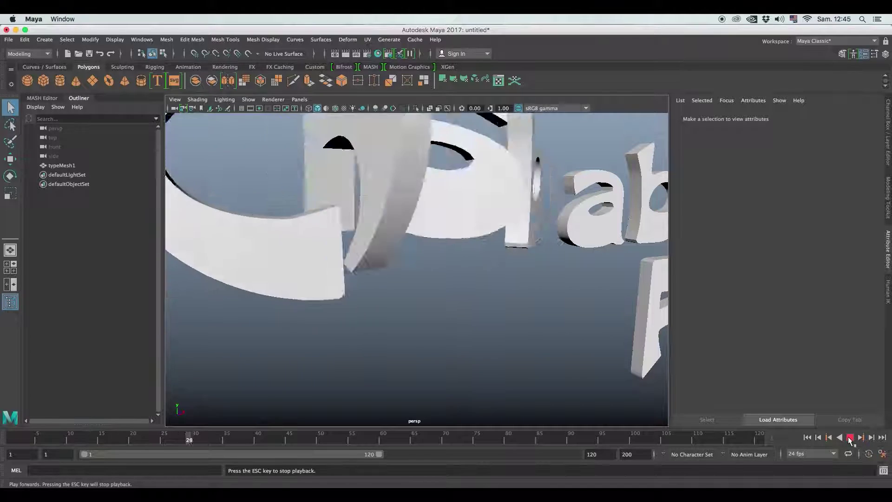
click(851, 438)
click(534, 218)
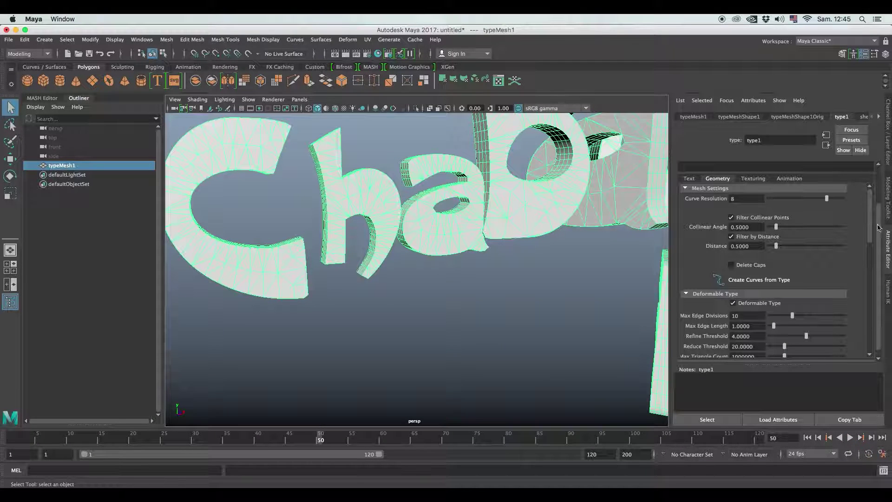
drag(871, 215, 873, 341)
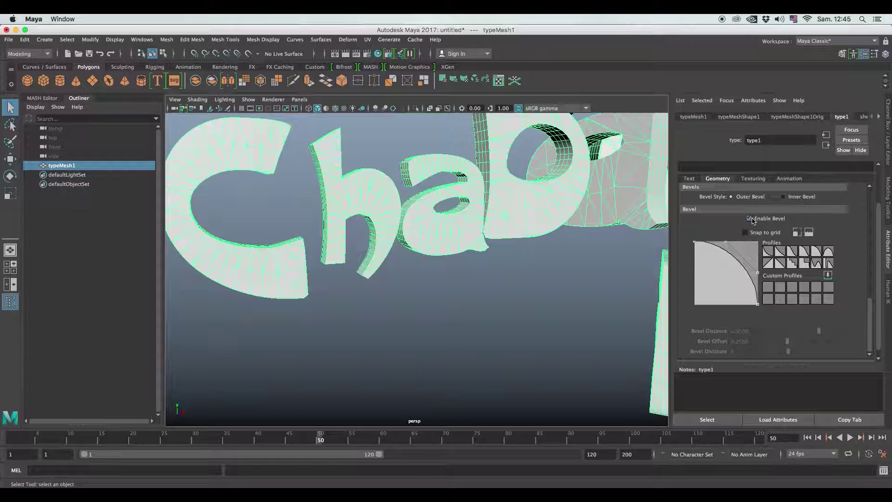
- Enable an outer bevel on the letters with 2 divisions and 0.15 distance
alt+drag(435, 251, 467, 254)
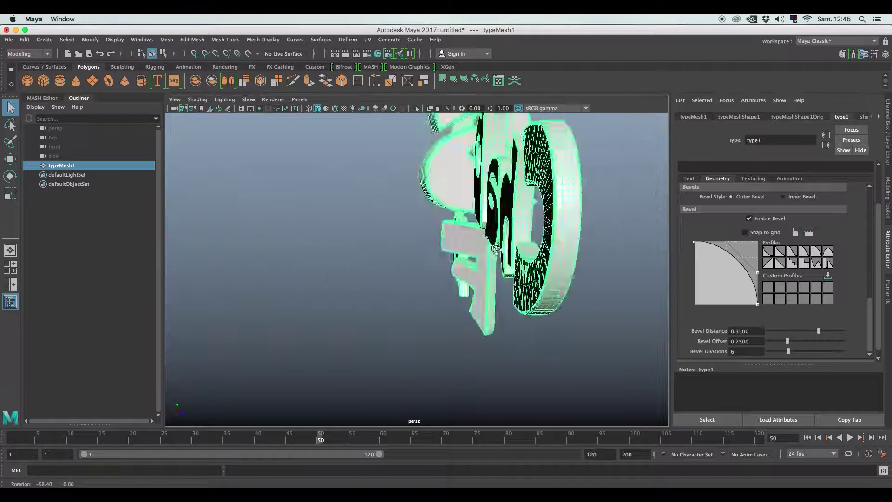
click(635, 241)
alt+drag(634, 241, 501, 245)
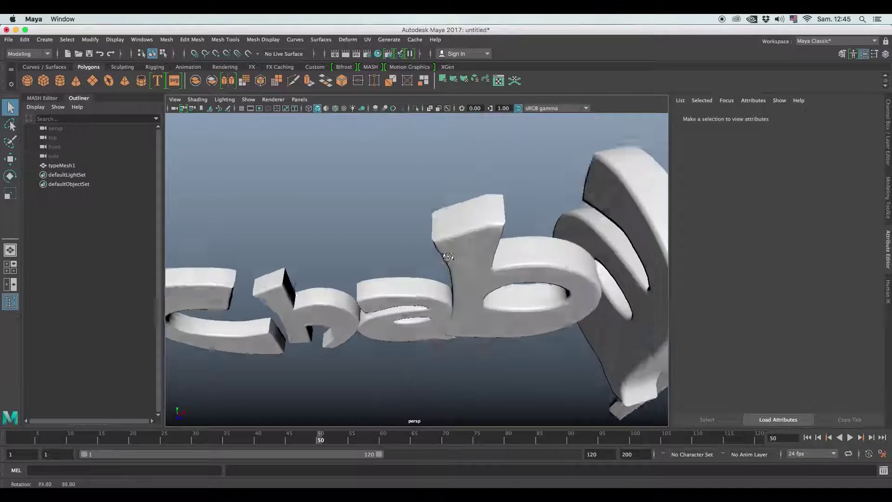
click(501, 245)
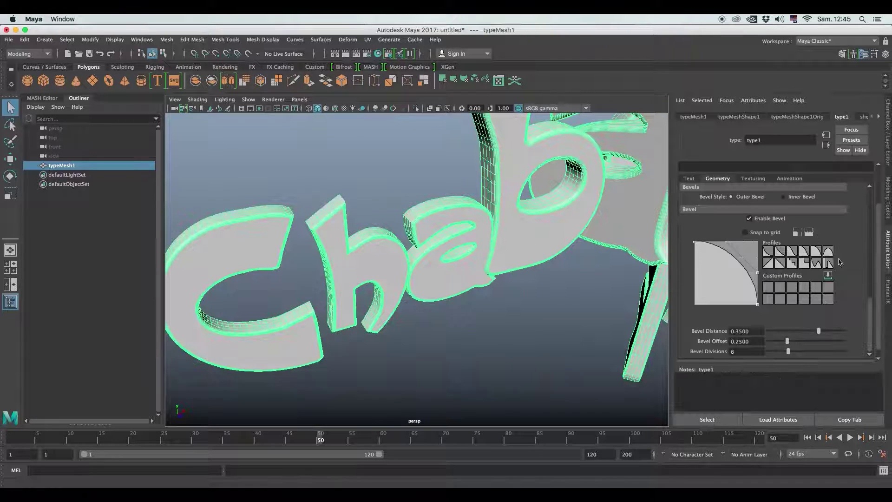
scroll(880, 227, down, 2)
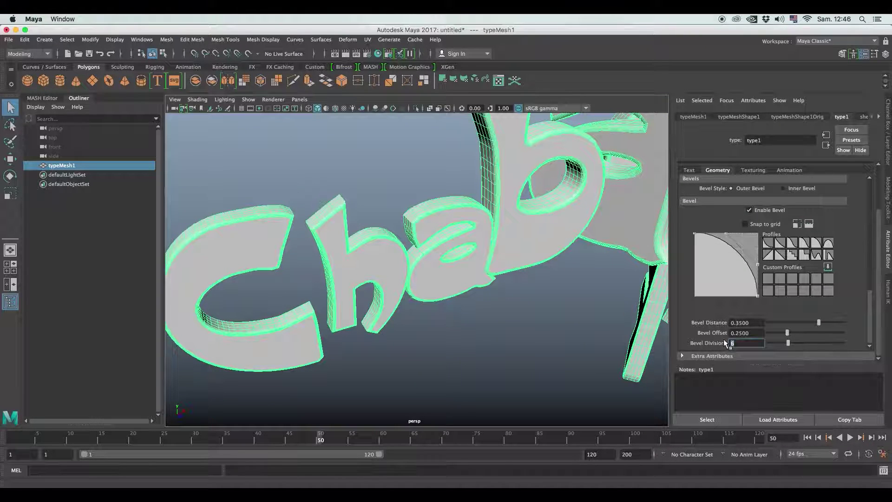
text(2)
key(Return)
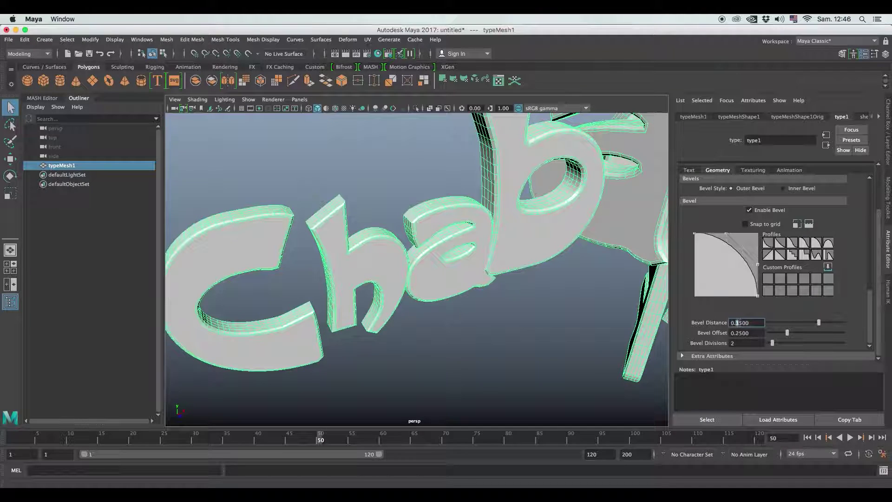
text(0.1500)
alt+drag(539, 204, 526, 197)
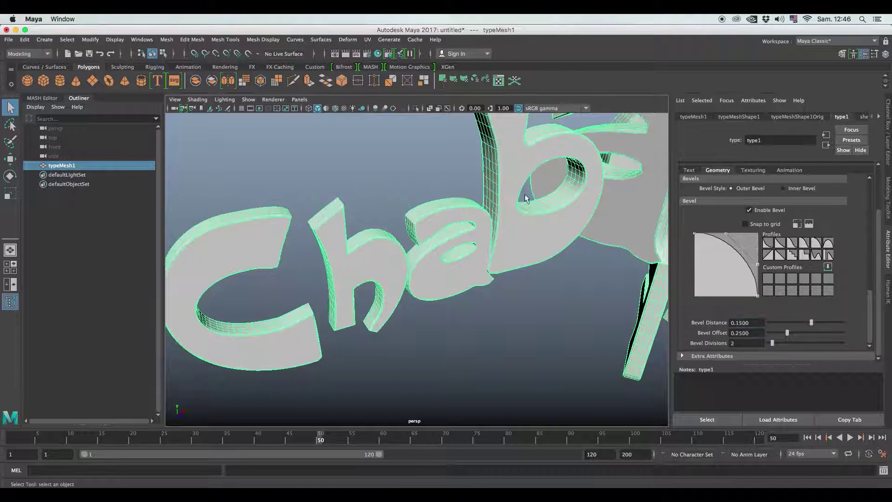
click(358, 147)
mouse_move(358, 147)
alt+mouse_down()
mouse_move(422, 193)
mouse_move(434, 165)
mouse_move(520, 188)
alt+mouse_up()
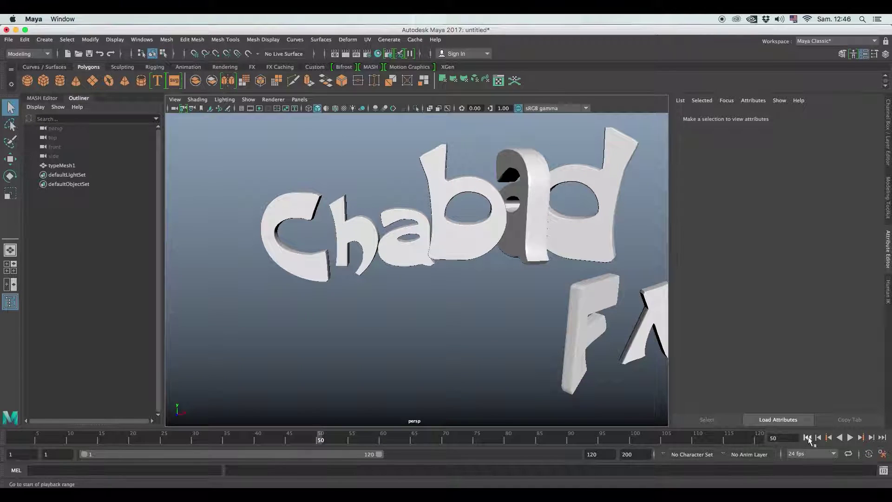
- Play the animation from the start and set the playback range end to 100
click(808, 438)
click(850, 439)
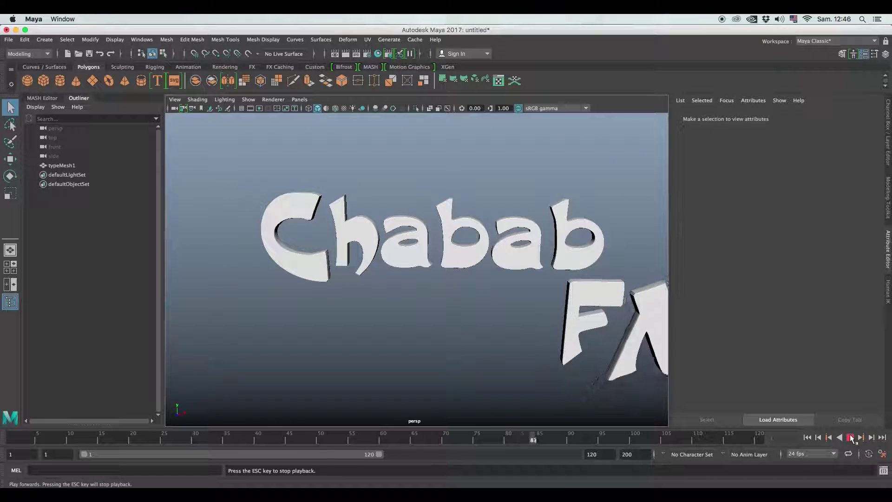
click(852, 437)
scroll(522, 316, down, 3)
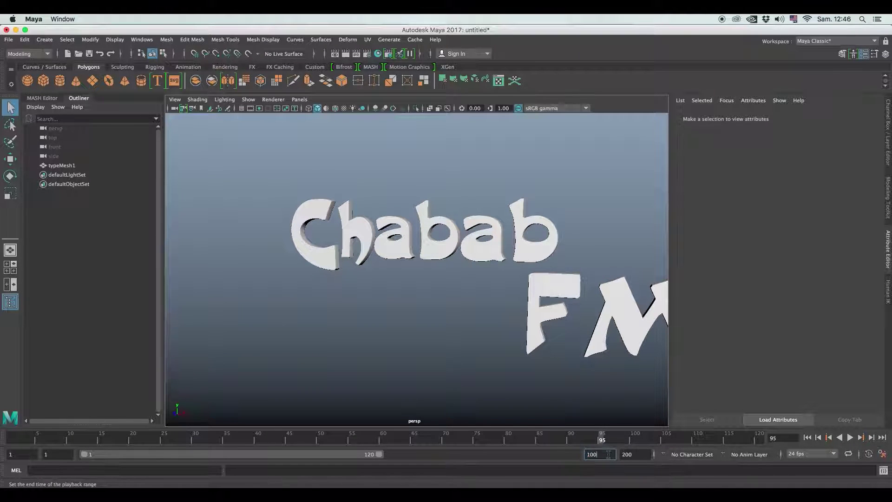
key(Return)
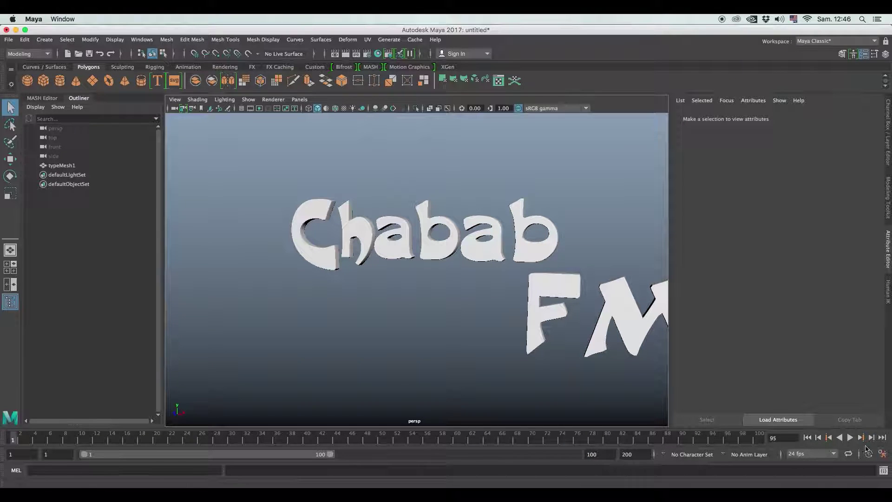
- Play the full animation, return to frame 1, and reselect the Chabab FM text
click(851, 437)
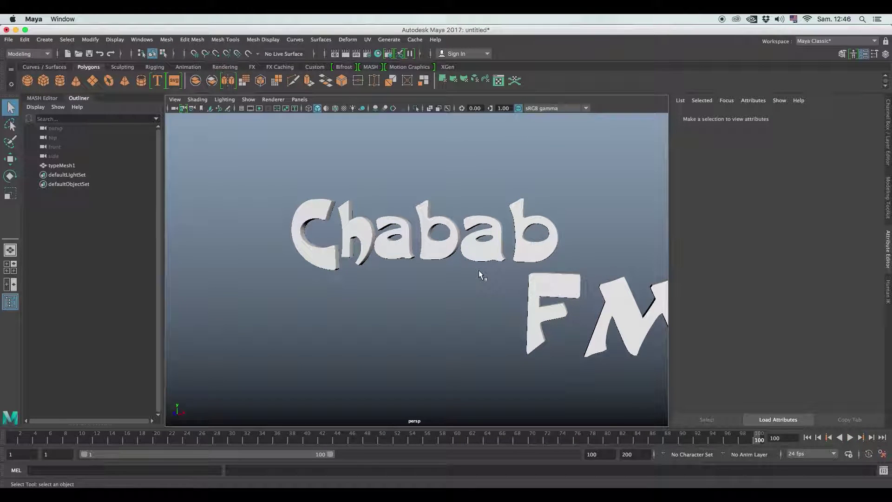
click(807, 438)
mouse_move(535, 279)
alt+mouse_down()
mouse_move(533, 263)
mouse_move(573, 283)
alt+mouse_up()
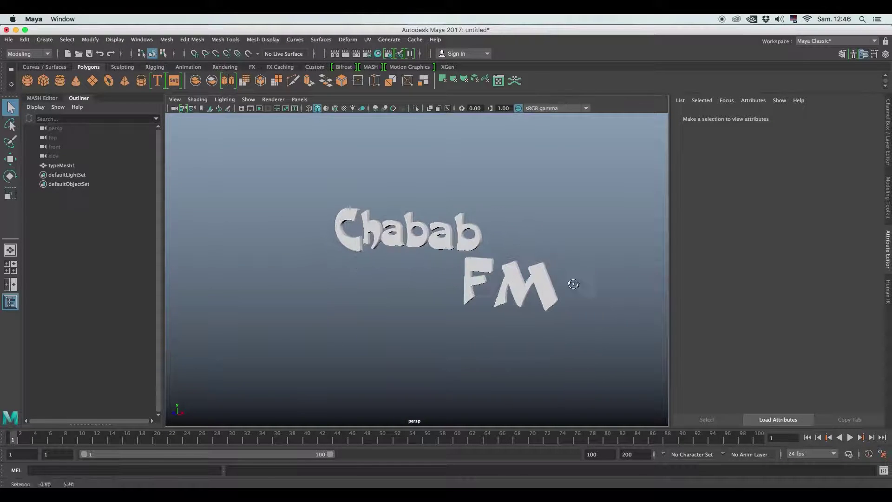
click(423, 241)
mouse_move(422, 241)
alt+mouse_down()
mouse_move(488, 319)
mouse_move(454, 313)
mouse_move(467, 268)
alt+mouse_up()
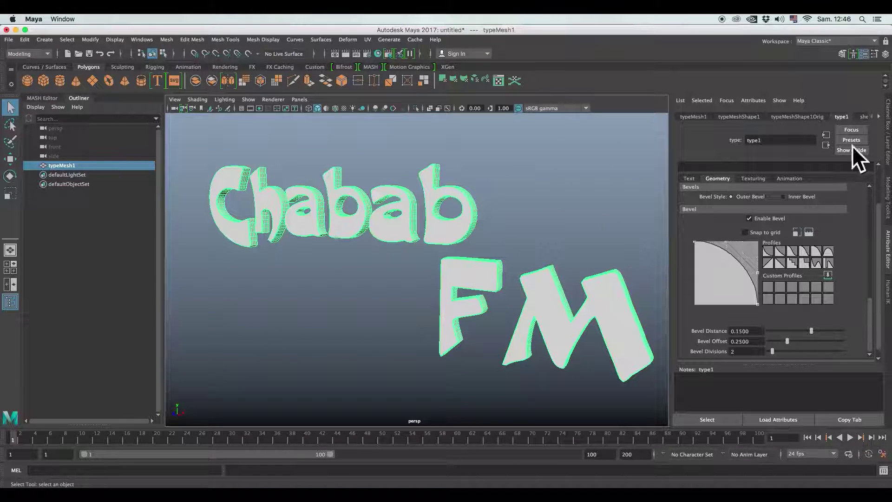
- Open the MASH Editor and add a polygon cube, pCube1, beside the text
click(41, 98)
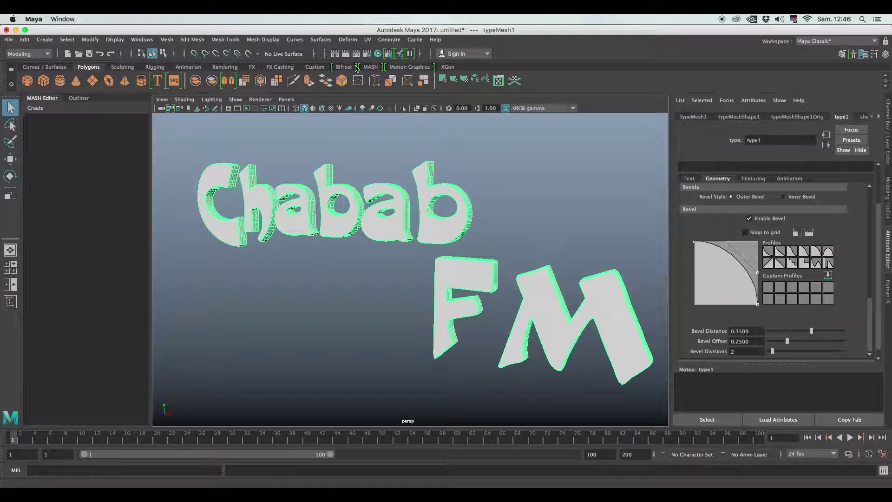
click(370, 68)
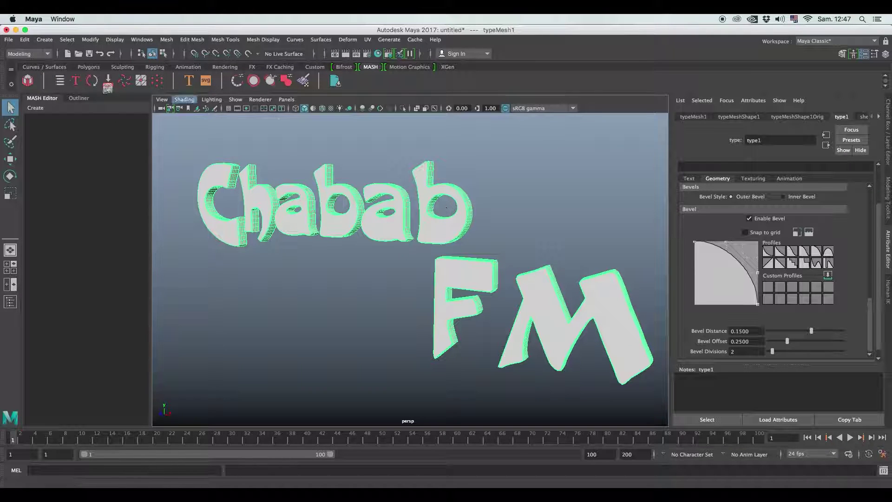
click(88, 67)
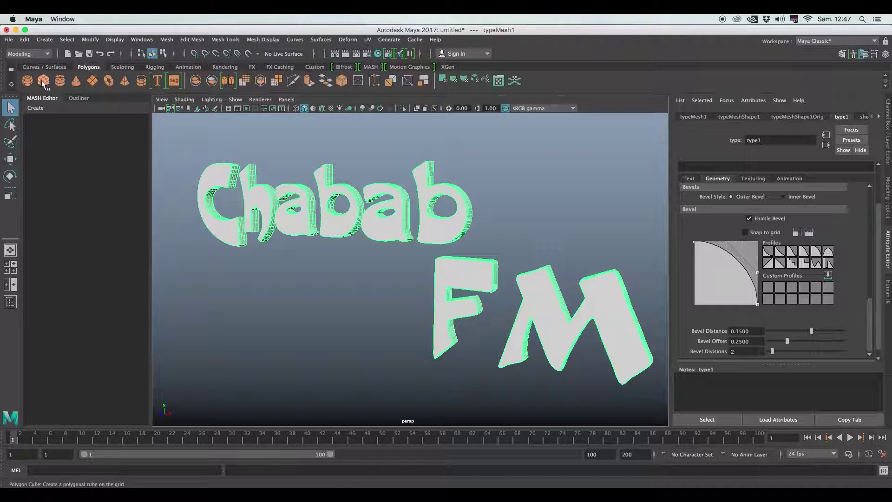
click(43, 81)
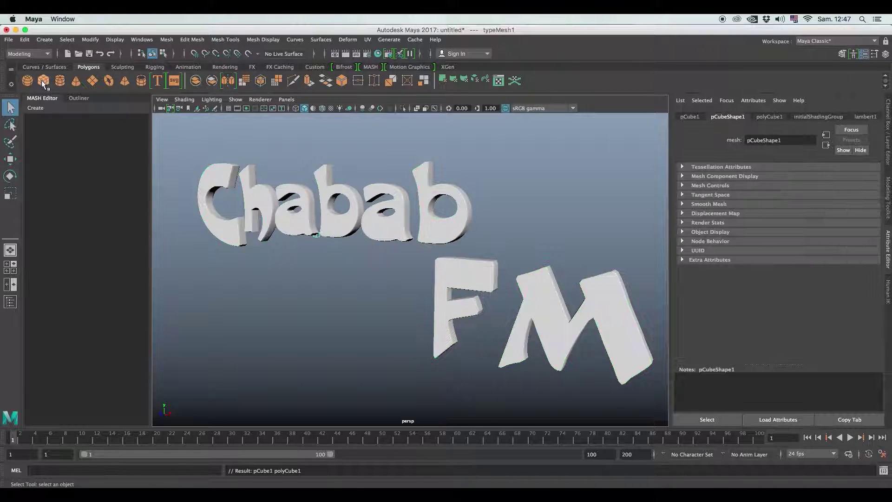
alt+drag(353, 207, 381, 213)
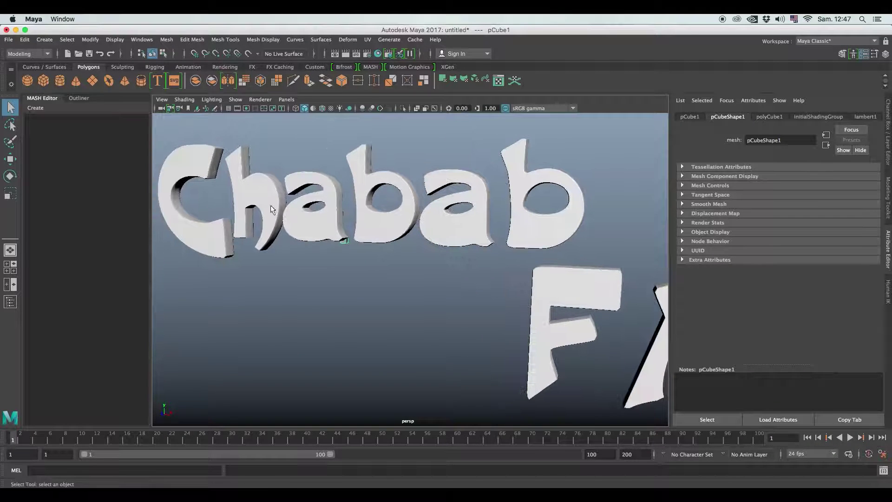
click(371, 67)
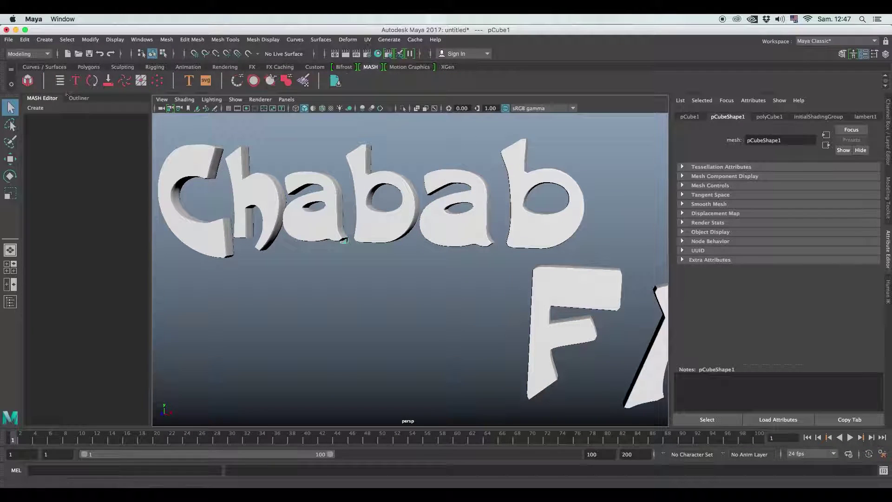
- Build a MASH network from the cube and switch its Distribution Type to Mesh
click(28, 81)
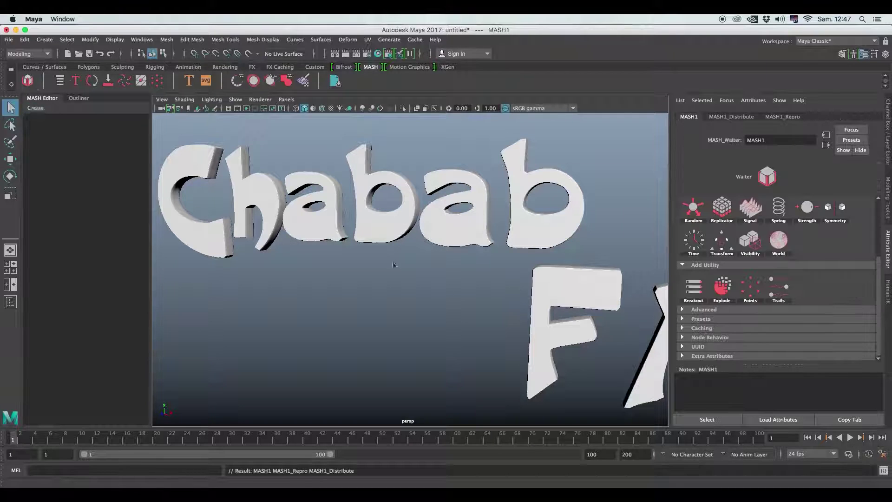
alt+right_drag(501, 238, 465, 186)
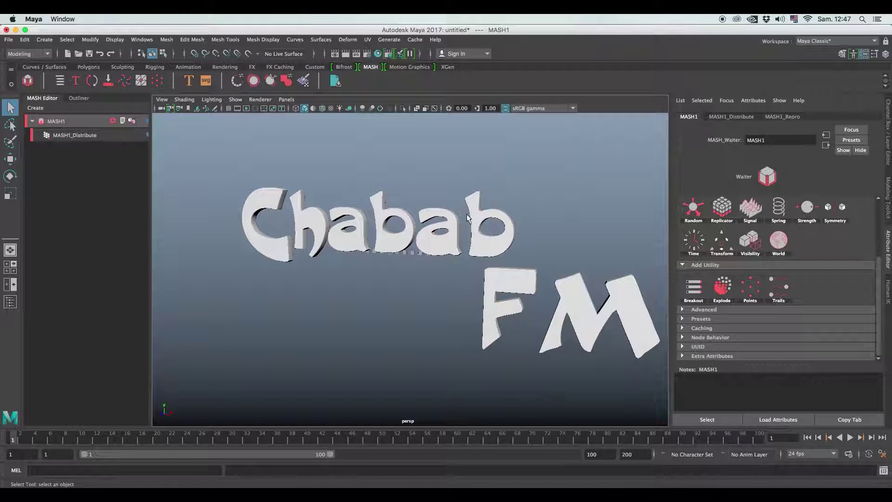
alt+drag(465, 186, 442, 209)
click(75, 135)
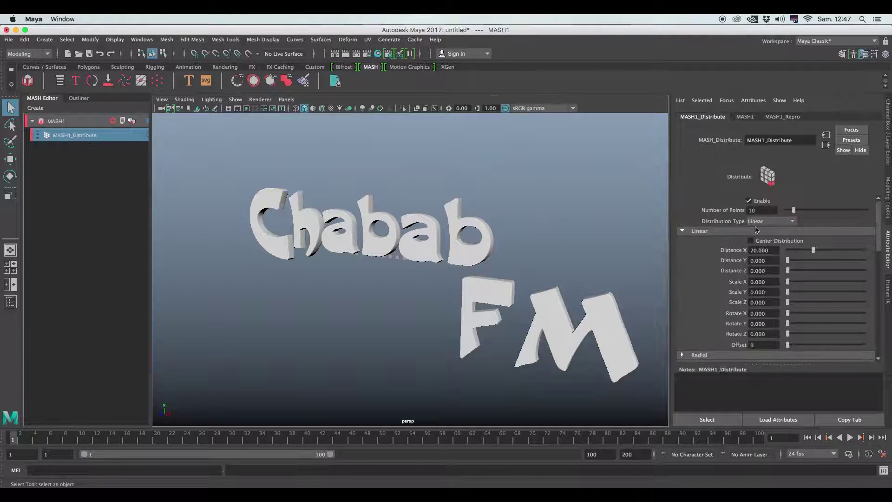
click(772, 221)
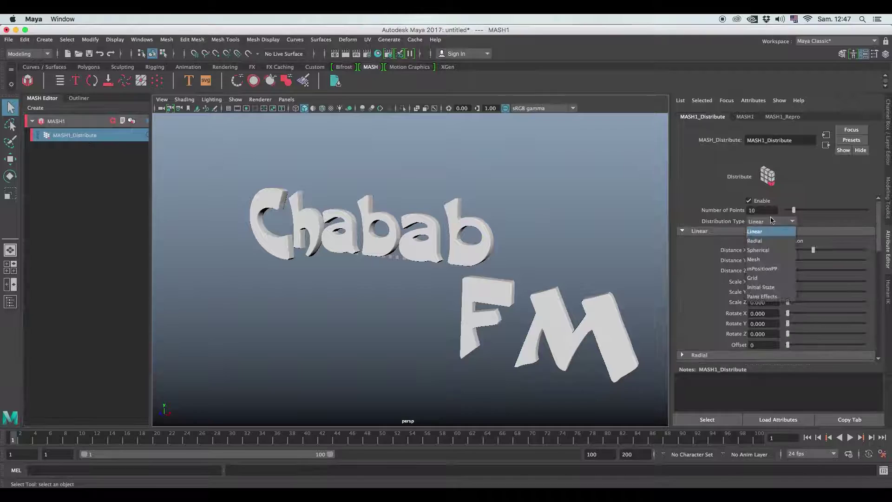
click(773, 259)
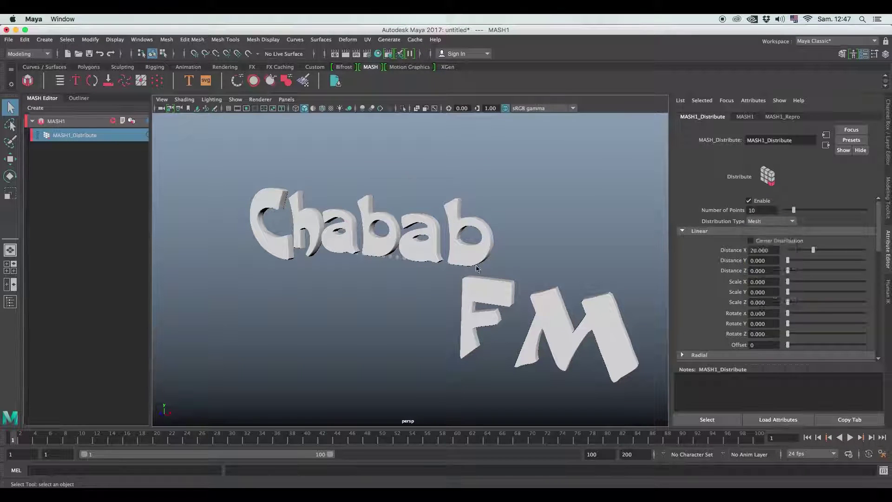
click(77, 98)
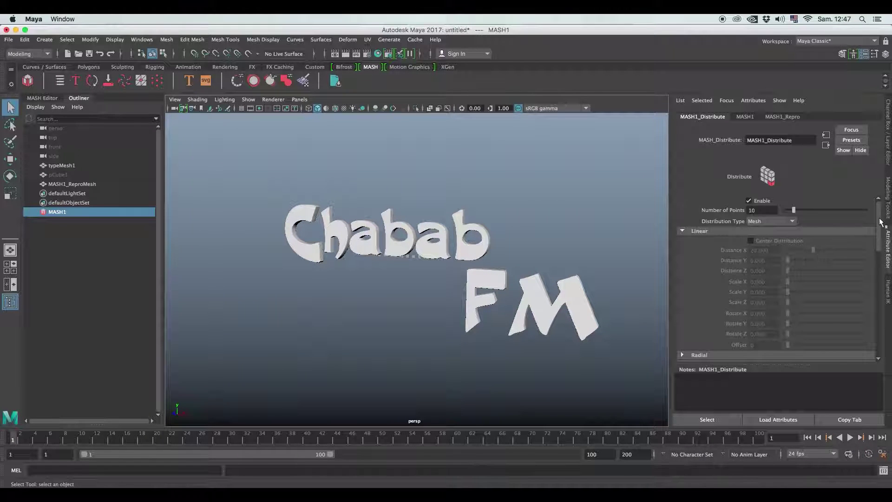
- Set the Chabab FM text (typeMeshShape1) as the Distribute node's input mesh
scroll(880, 260, down, 5)
scroll(882, 269, down, 3)
scroll(882, 274, down, 3)
drag(884, 277, 884, 270)
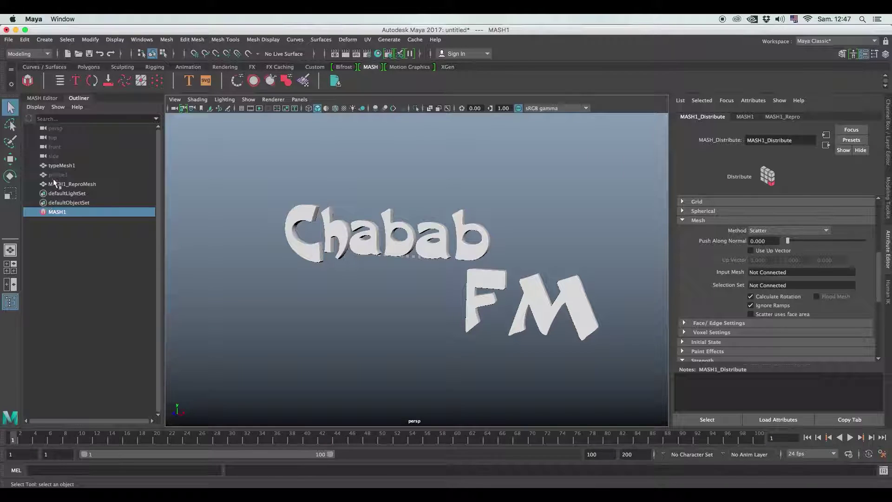
drag(58, 169, 783, 275)
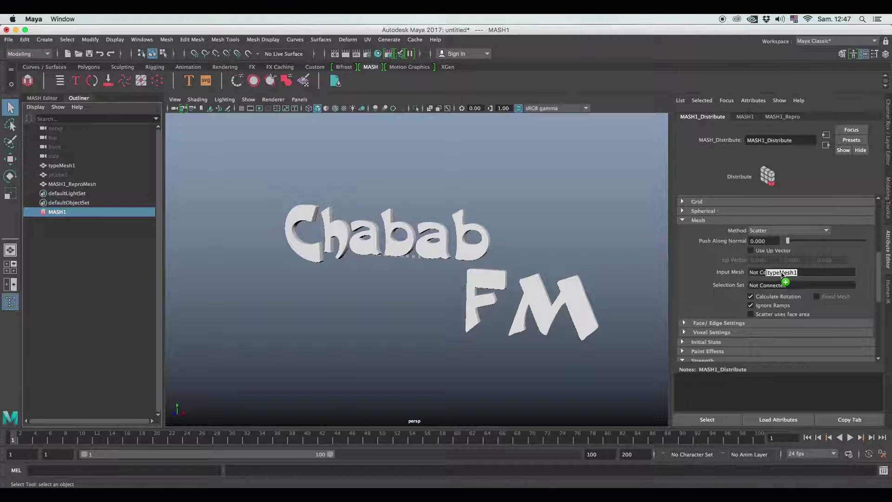
alt+drag(432, 308, 500, 307)
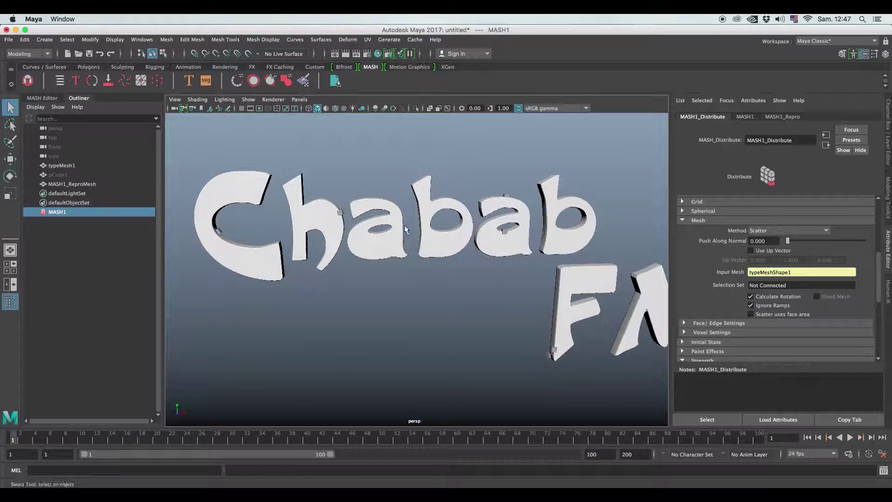
scroll(445, 251, up, 5)
alt+drag(446, 251, 346, 241)
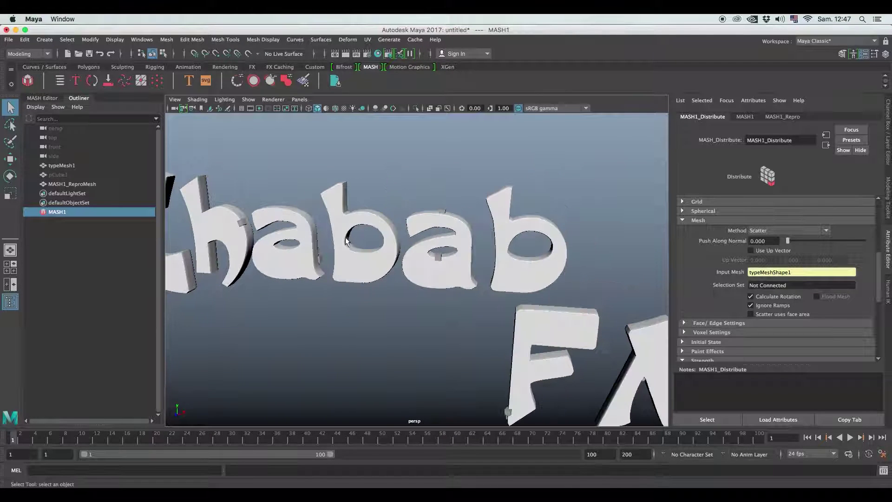
alt+drag(465, 242, 354, 232)
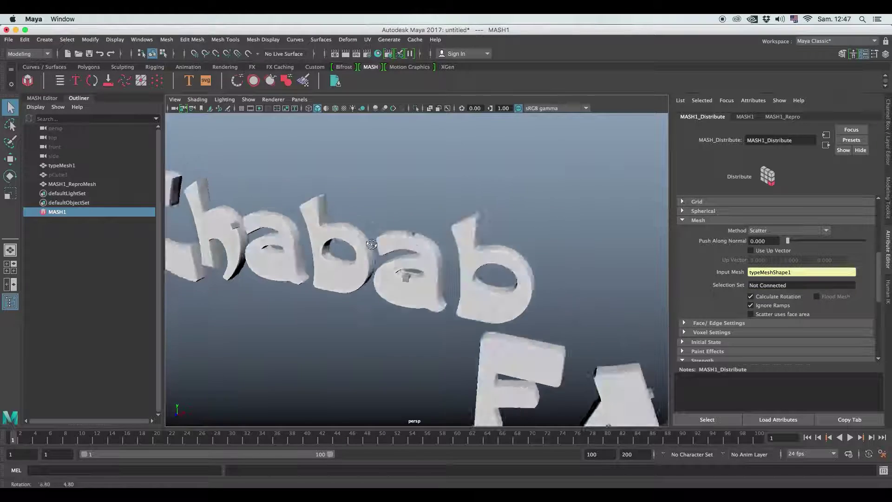
scroll(460, 228, up, 5)
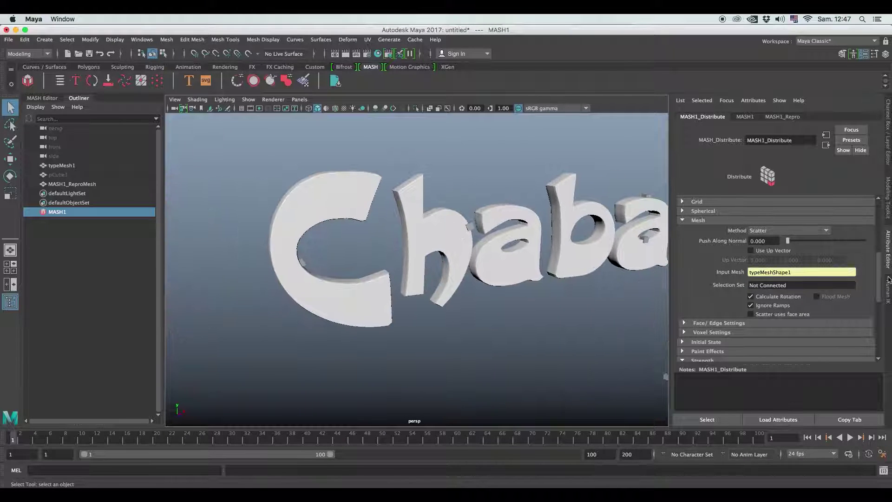
drag(878, 274, 876, 215)
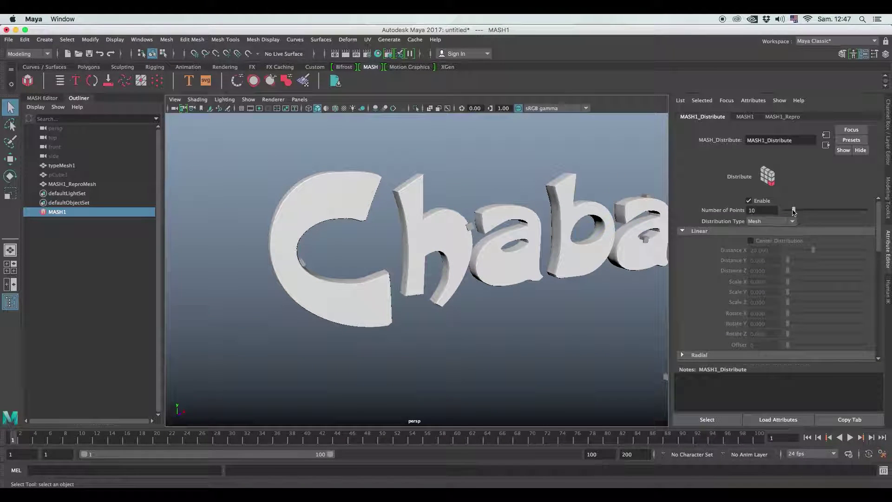
- Raise the number of distributed points to 100
drag(817, 211, 886, 211)
mouse_move(511, 242)
alt+mouse_down()
mouse_move(616, 313)
mouse_move(475, 229)
mouse_move(351, 248)
alt+mouse_up()
alt+right_drag(351, 247, 490, 206)
alt+drag(490, 206, 407, 242)
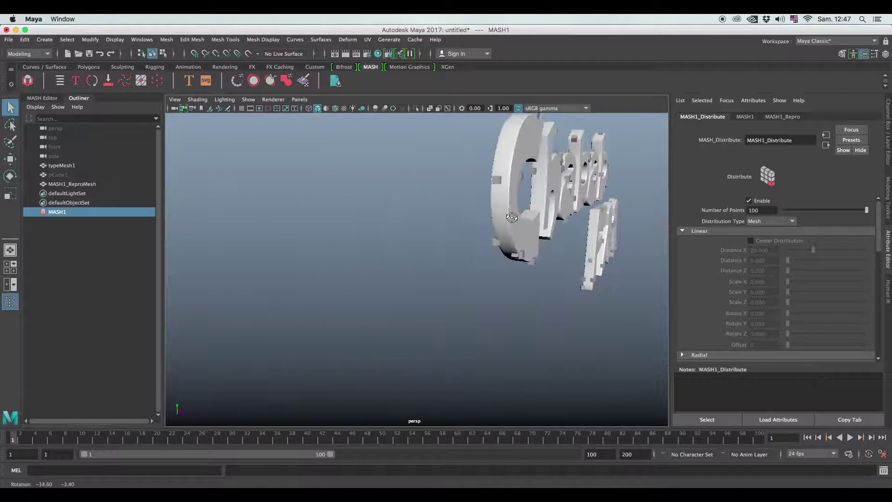
alt+drag(487, 237, 516, 234)
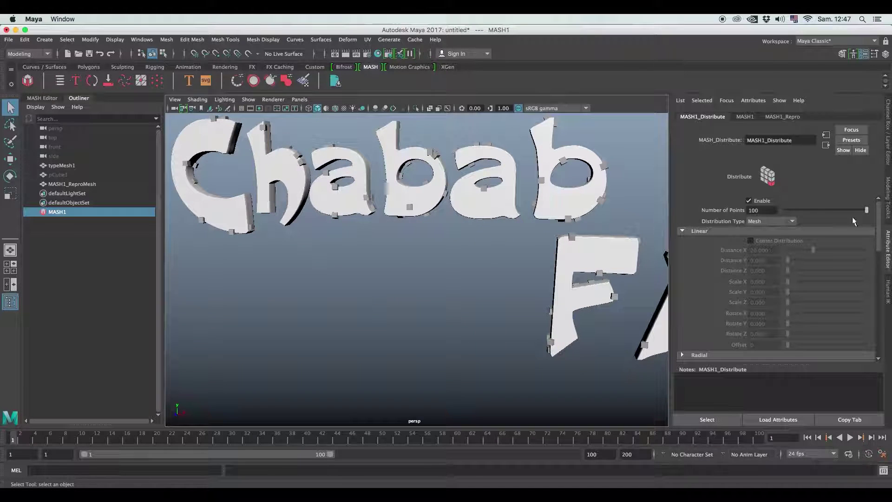
- Set the mesh distribution method to Random Vertex and toggle Flood Mesh
drag(880, 224, 885, 256)
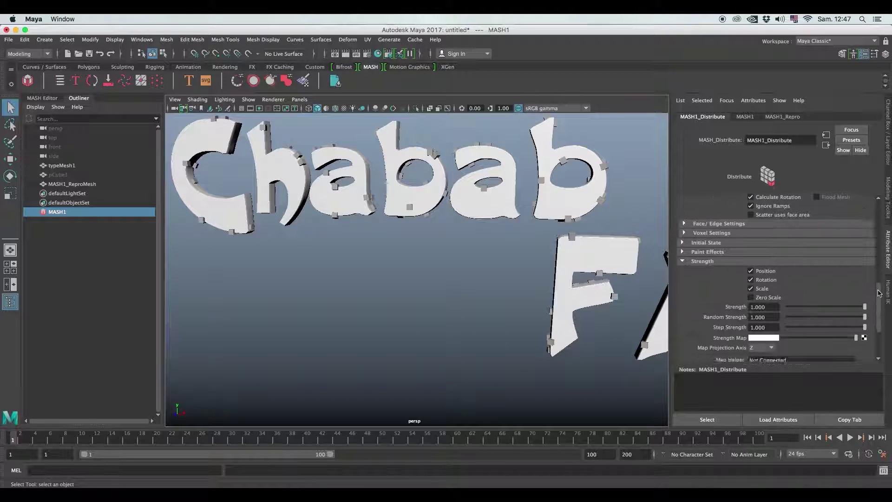
click(781, 256)
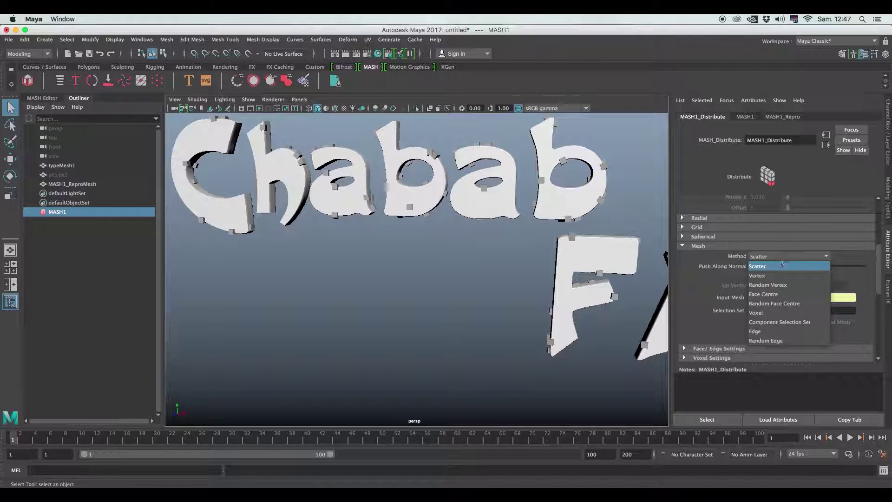
click(786, 284)
mouse_move(488, 259)
alt+mouse_down()
mouse_move(329, 230)
mouse_move(449, 231)
alt+mouse_up()
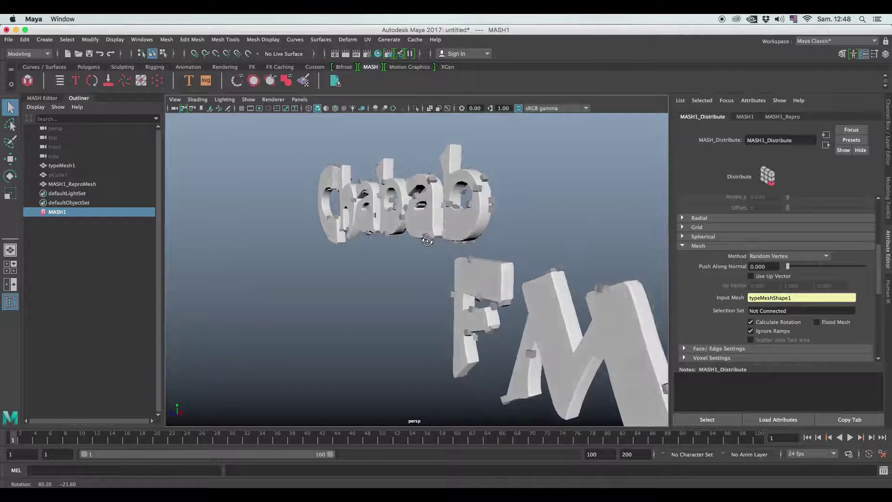
alt+drag(450, 231, 302, 218)
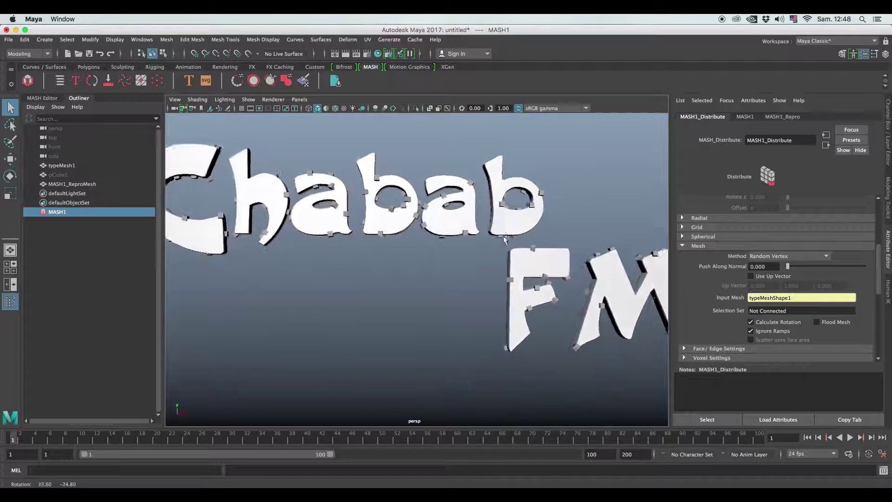
click(817, 322)
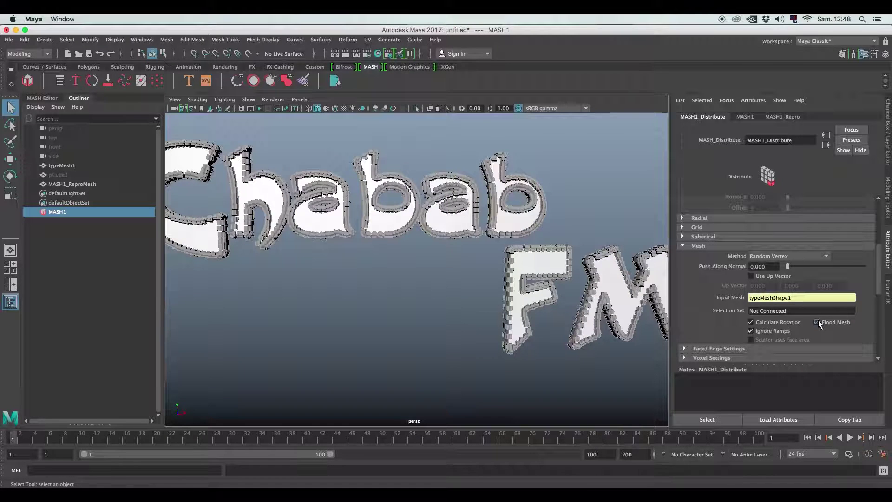
- Review the scattered cubes and display the MASH1 node's settings
mouse_move(368, 246)
alt+mouse_down()
mouse_move(568, 259)
mouse_move(572, 279)
mouse_move(623, 261)
mouse_move(609, 247)
mouse_move(456, 297)
mouse_move(483, 276)
alt+mouse_up()
mouse_move(484, 276)
alt+right_down()
mouse_move(454, 246)
mouse_move(472, 279)
alt+right_up()
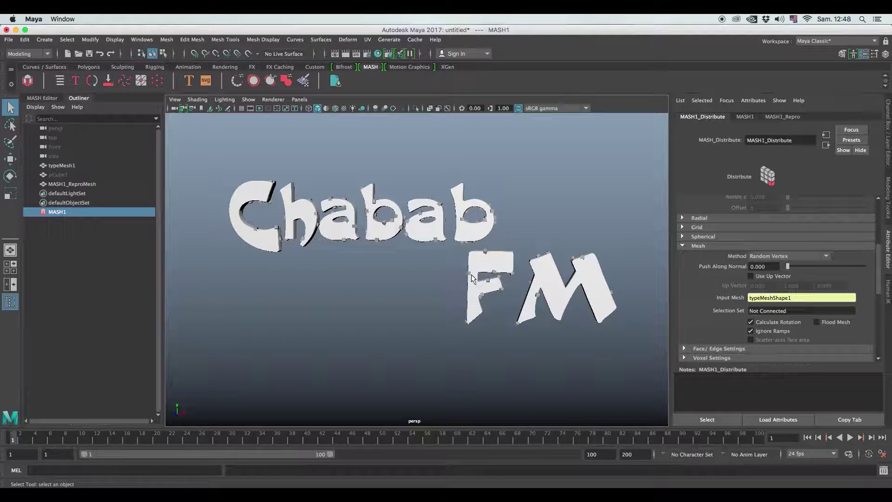
scroll(488, 255, up, 2)
scroll(488, 263, up, 2)
scroll(502, 251, up, 3)
scroll(517, 239, up, 2)
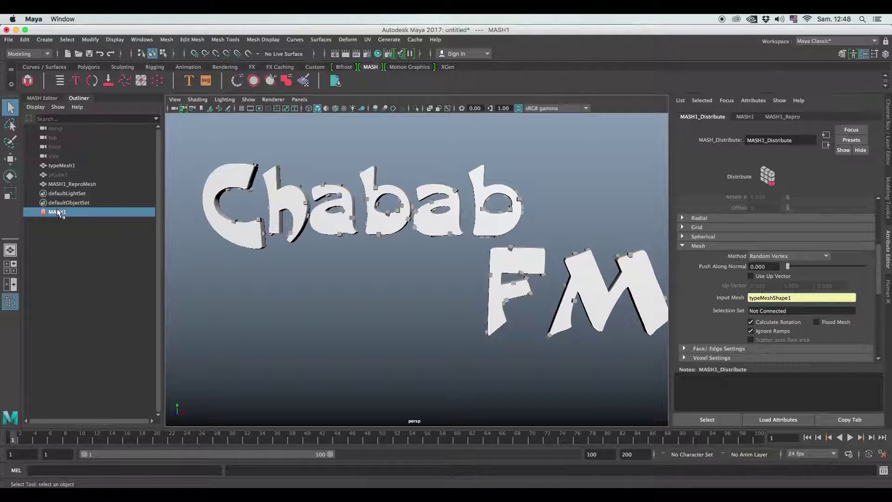
click(55, 214)
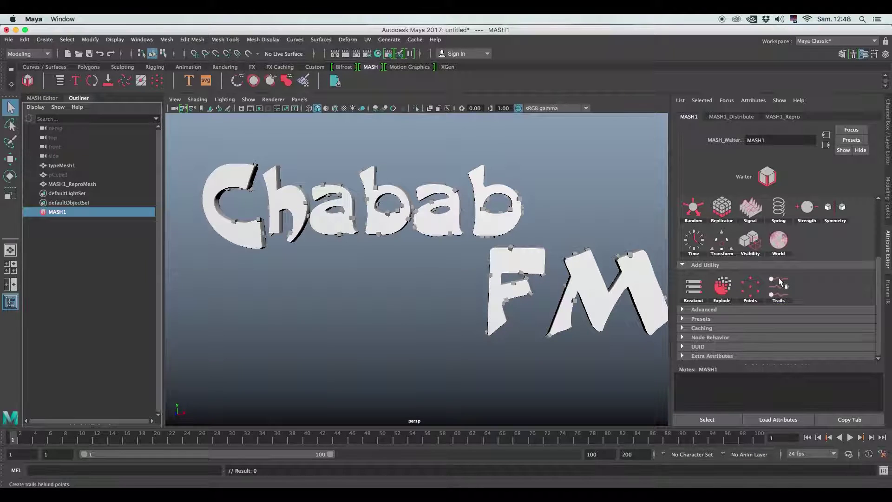
- Add a Trails node, preview the animation, and raise Trail Scale to 3.081
click(779, 279)
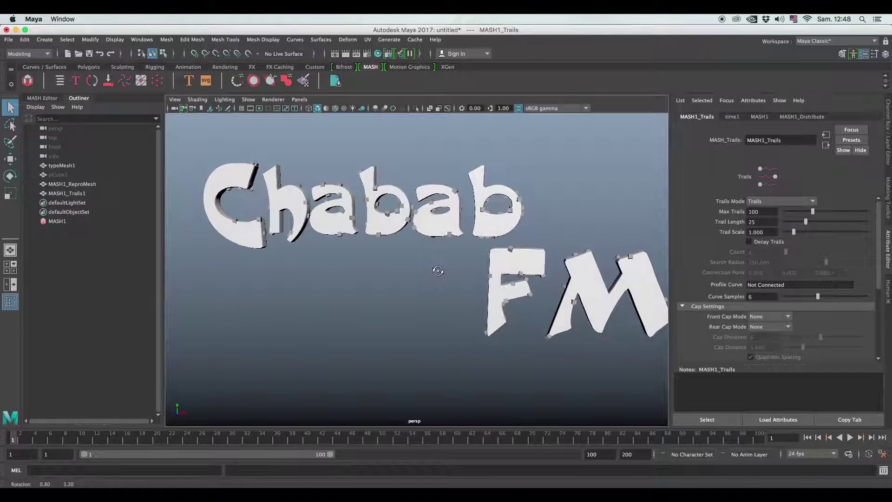
click(852, 439)
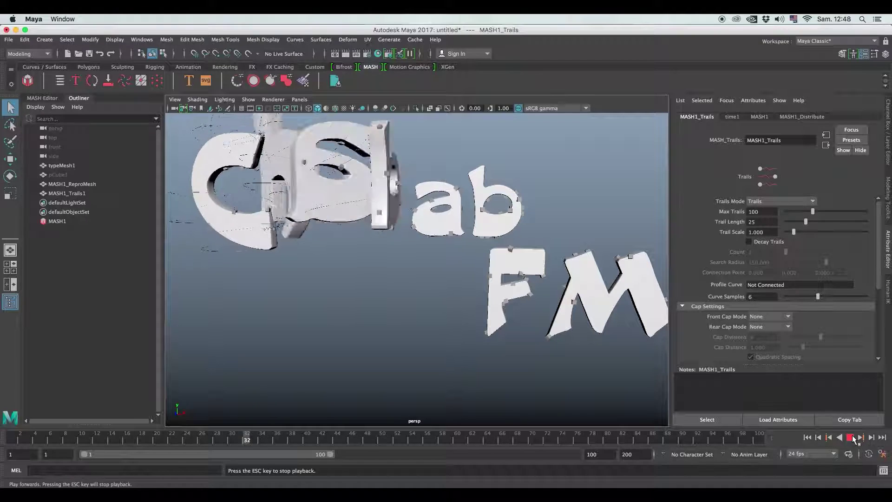
click(851, 438)
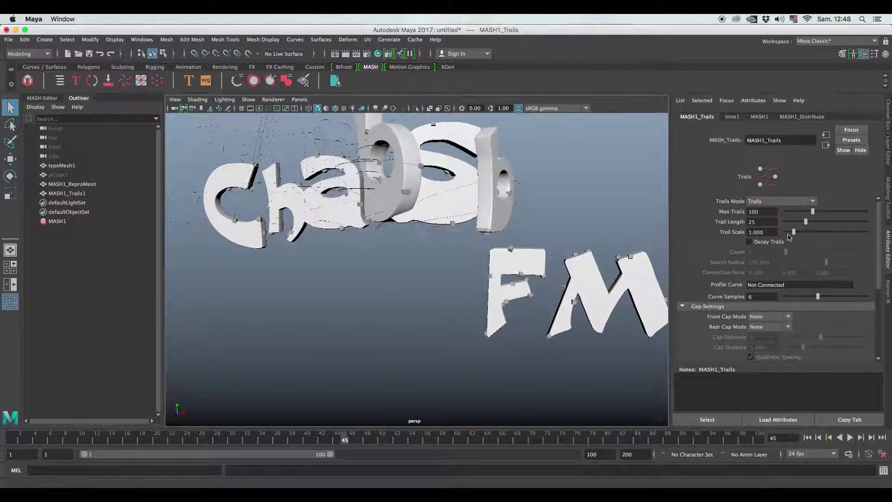
drag(799, 234, 811, 231)
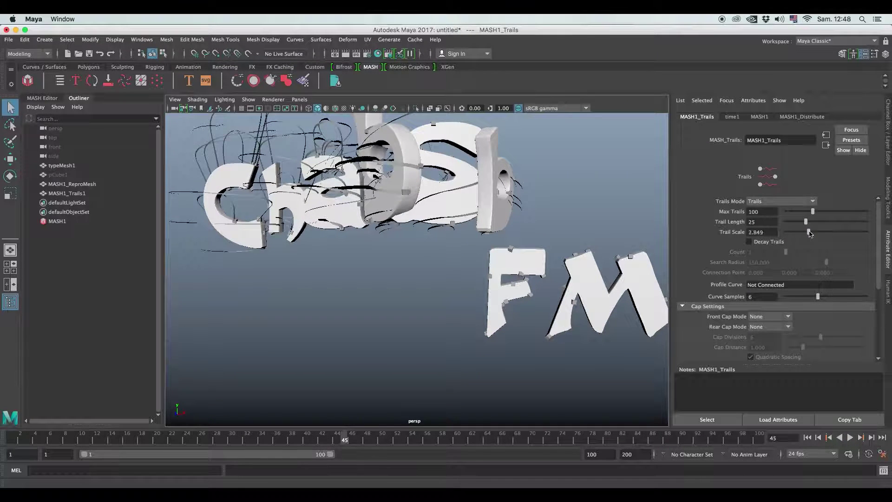
mouse_move(460, 251)
alt+mouse_down()
mouse_move(513, 258)
mouse_move(240, 148)
alt+mouse_up()
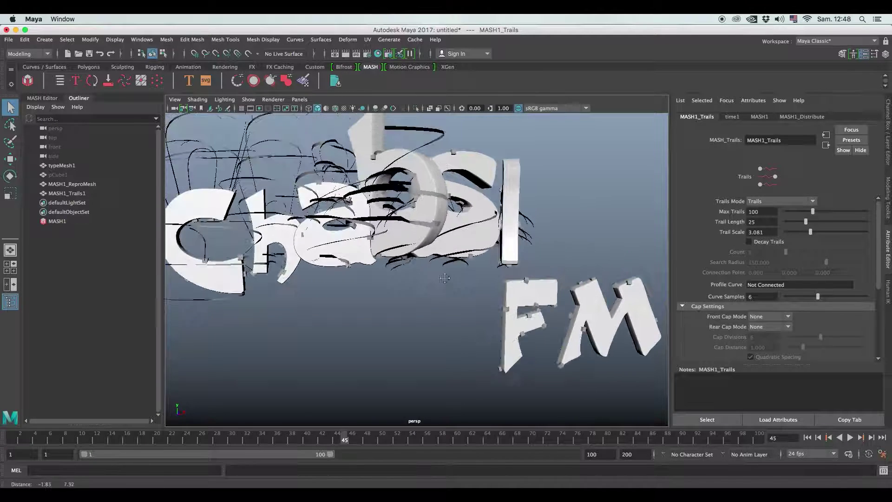
- Assign a new Blinn material to the MASH trails mesh
click(246, 163)
right_drag(241, 194, 268, 356)
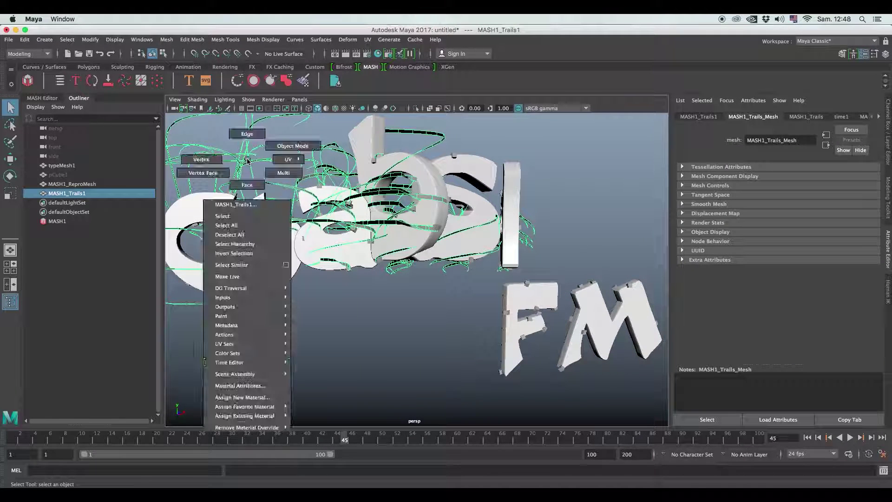
right_drag(232, 156, 256, 392)
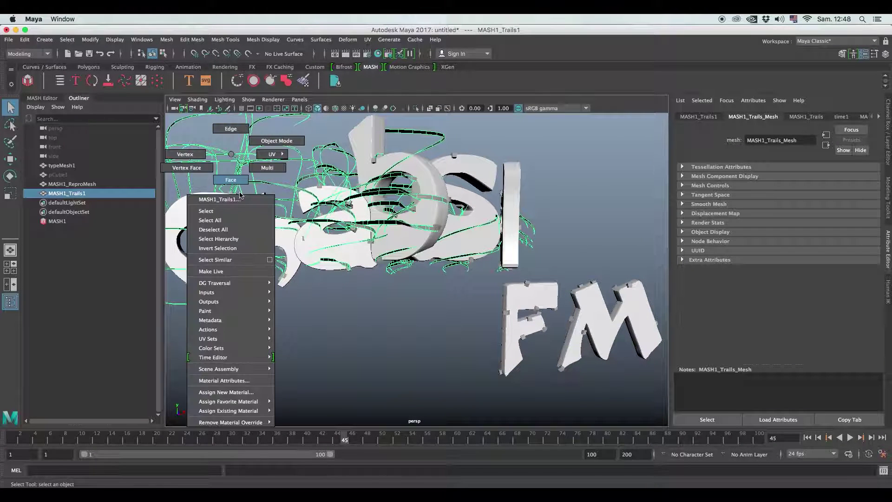
click(256, 392)
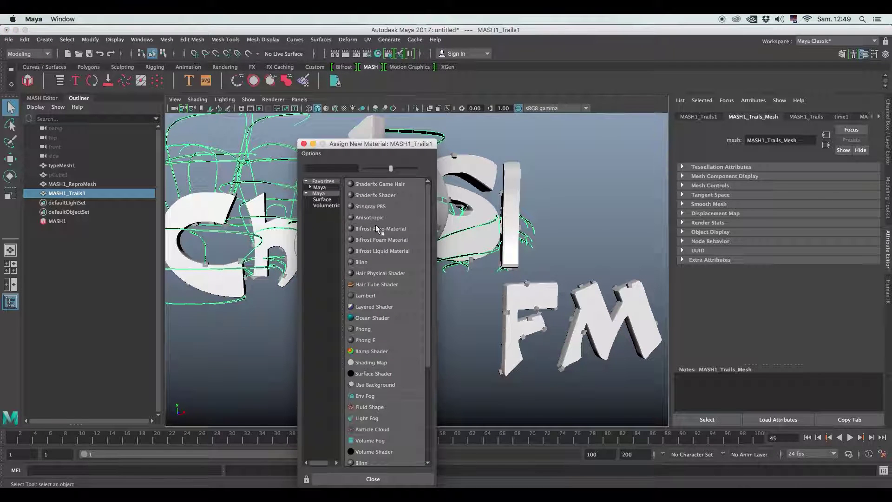
click(375, 262)
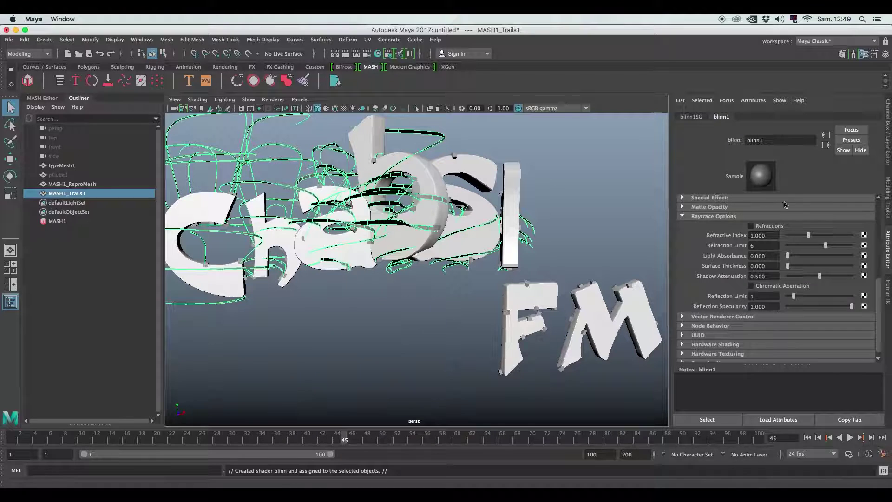
- Colour the trails' blinn1 material bright yellow, then select the Chabab FM text mesh
drag(880, 290, 879, 190)
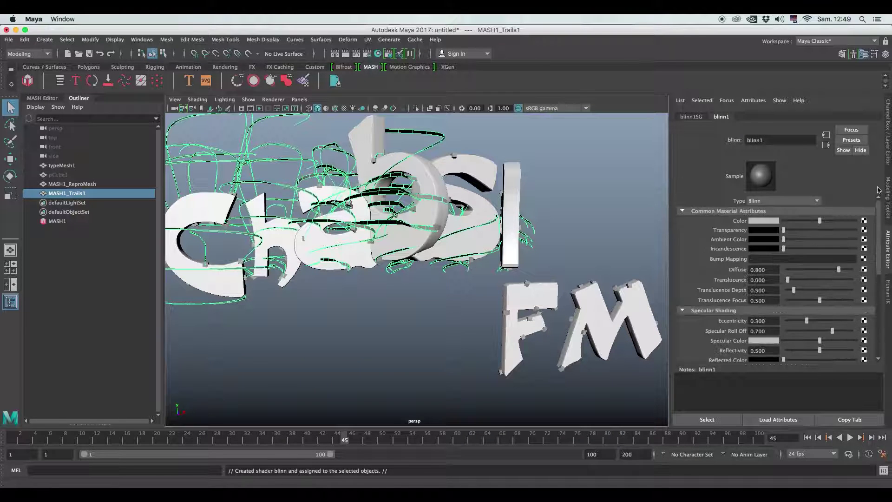
click(764, 221)
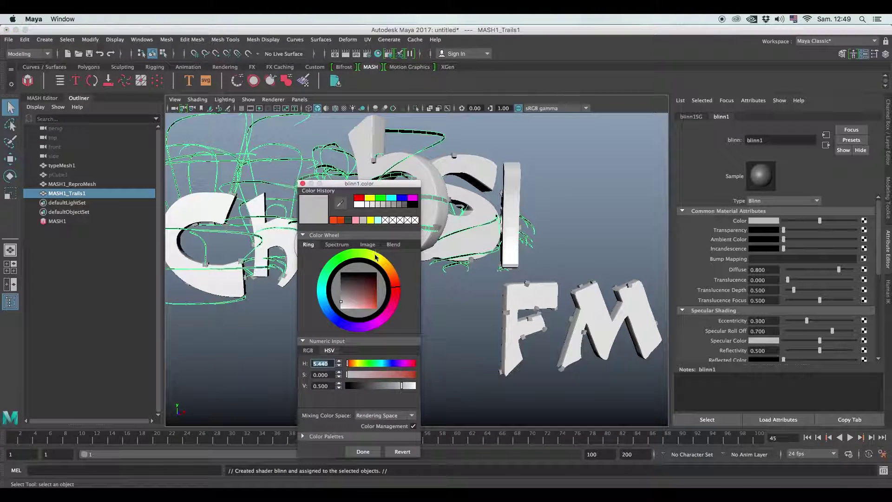
drag(366, 314, 379, 311)
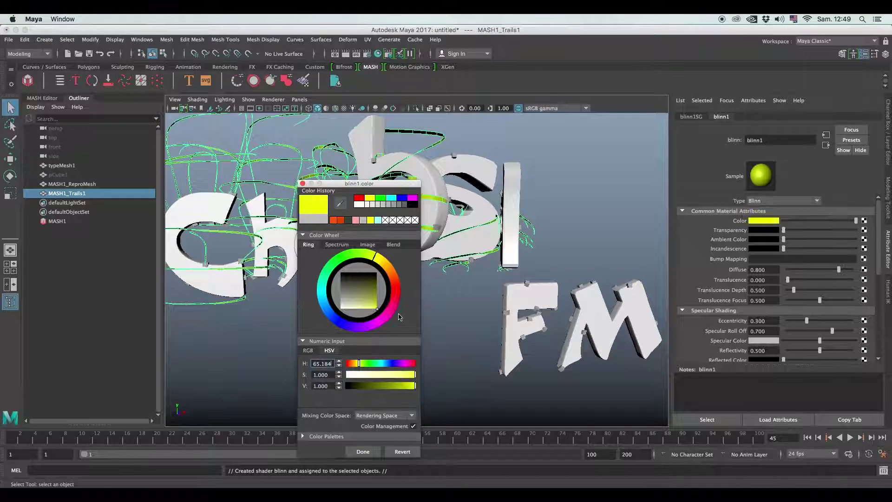
click(363, 452)
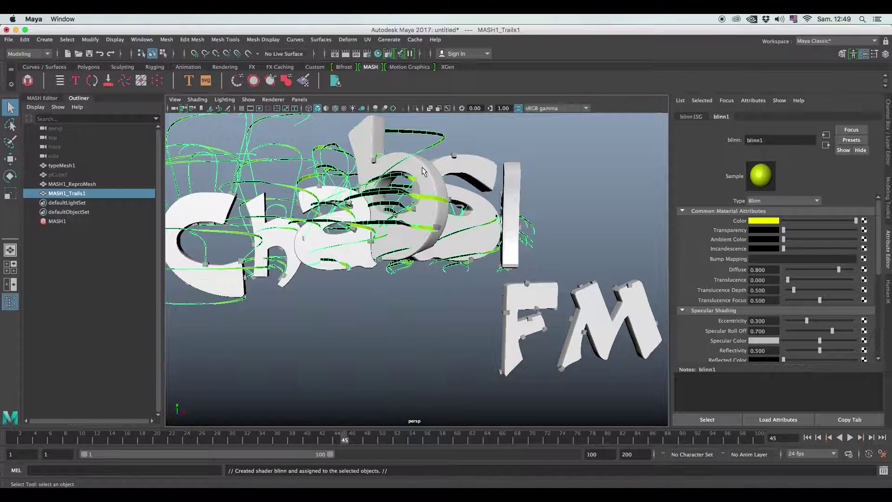
click(423, 172)
right_click(427, 171)
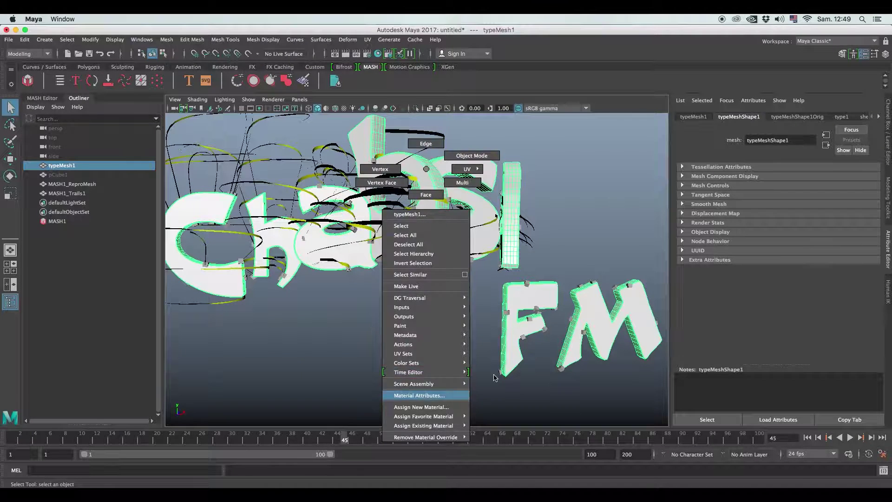
- Colour the text's typeBlinn material bright cyan-blue and select MASH1_ReproMesh
right_drag(495, 377, 495, 377)
click(767, 223)
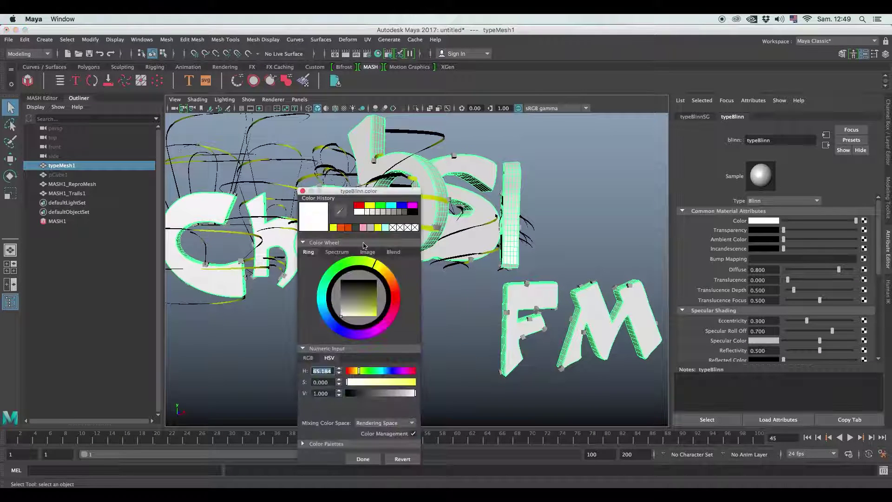
click(374, 316)
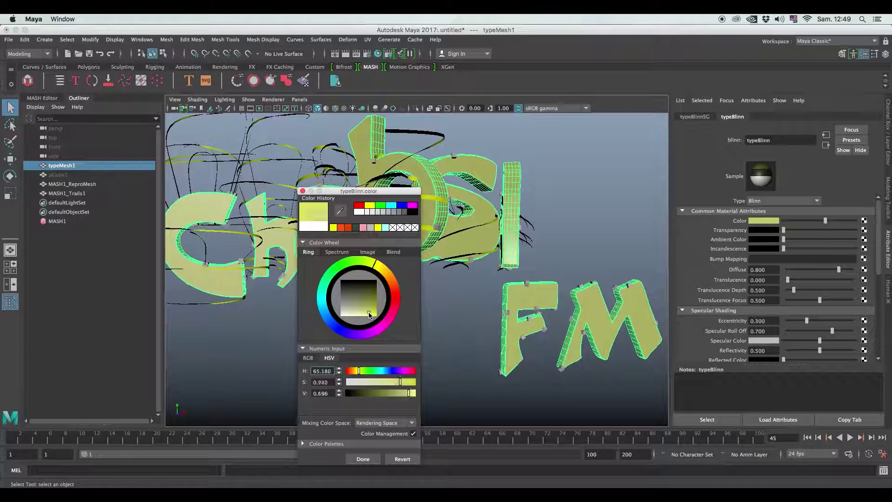
mouse_move(327, 321)
mouse_down()
mouse_move(320, 316)
mouse_move(386, 321)
mouse_up()
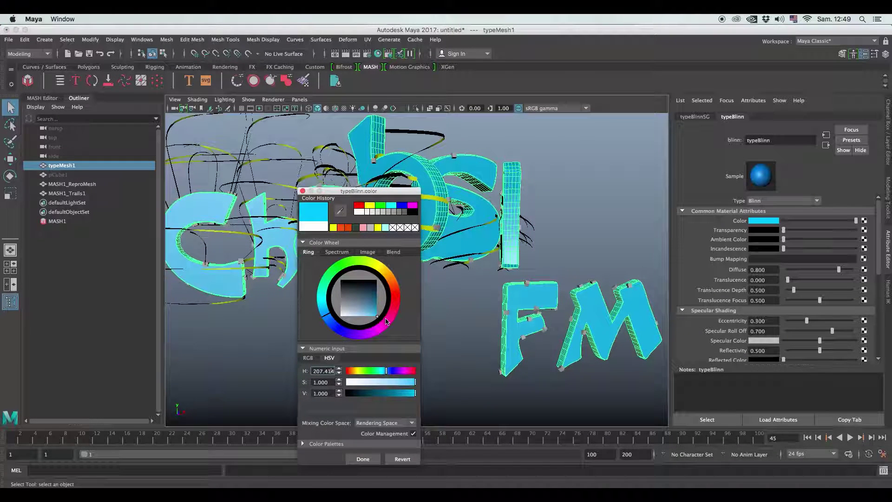
click(363, 459)
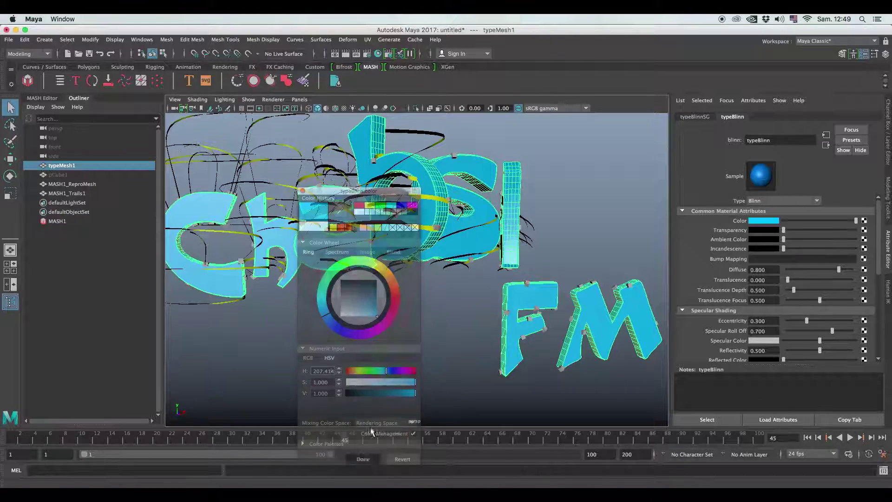
alt+drag(392, 288, 409, 247)
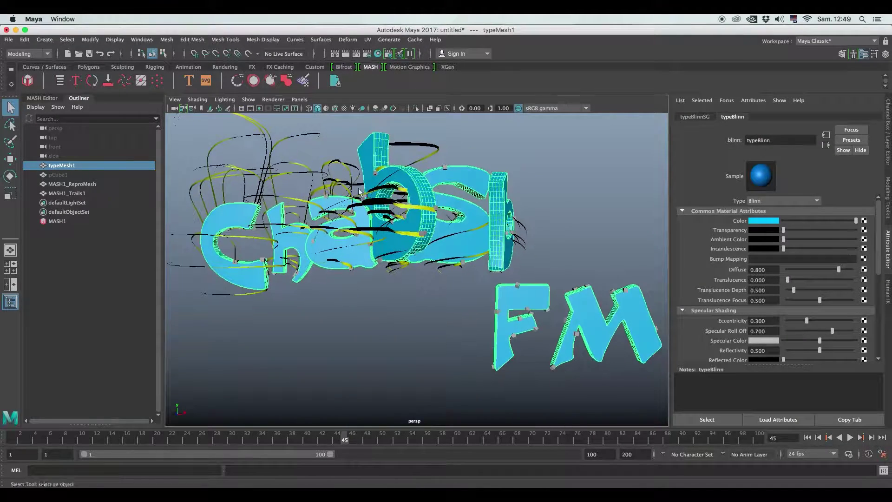
alt+right_drag(409, 247, 430, 277)
click(435, 258)
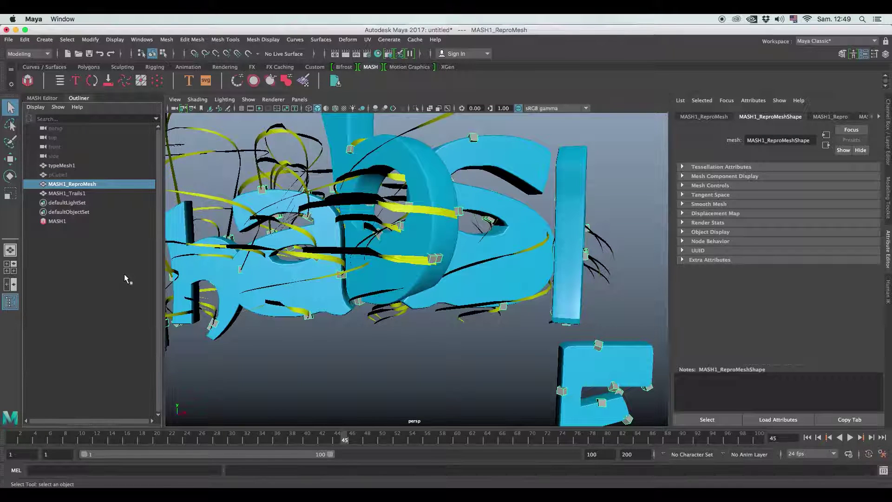
- Hide the MASH1_ReproMesh cubes, return to frame 1, and select the persp camera
key(ctrl+h)
click(807, 438)
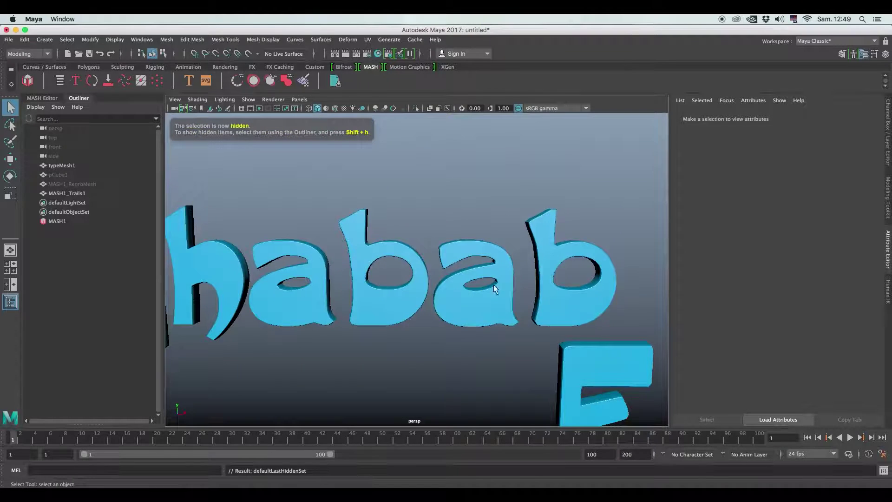
scroll(409, 205, down, 3)
scroll(409, 205, down, 2)
scroll(432, 279, down, 2)
mouse_move(432, 279)
alt+mouse_down()
mouse_move(431, 249)
mouse_move(453, 262)
mouse_move(428, 259)
mouse_move(436, 275)
mouse_move(424, 263)
alt+mouse_up()
mouse_move(371, 322)
alt+mouse_down()
mouse_move(358, 304)
mouse_move(396, 289)
mouse_move(407, 307)
alt+mouse_up()
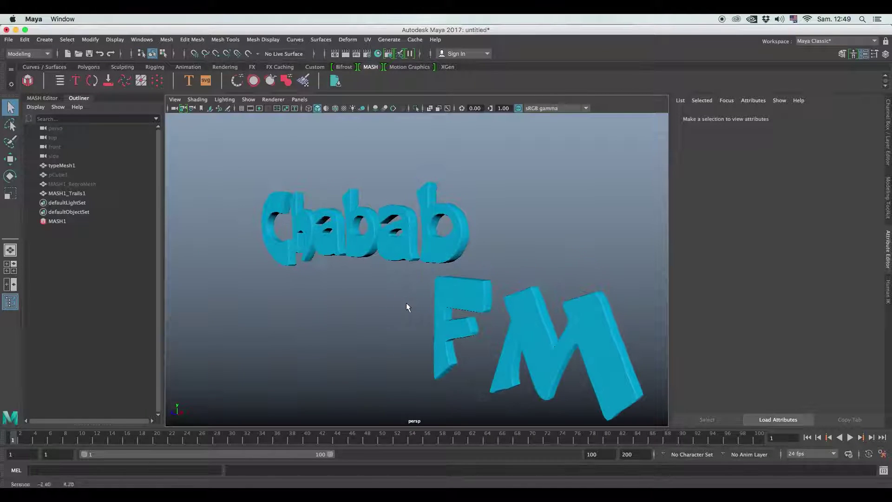
click(173, 108)
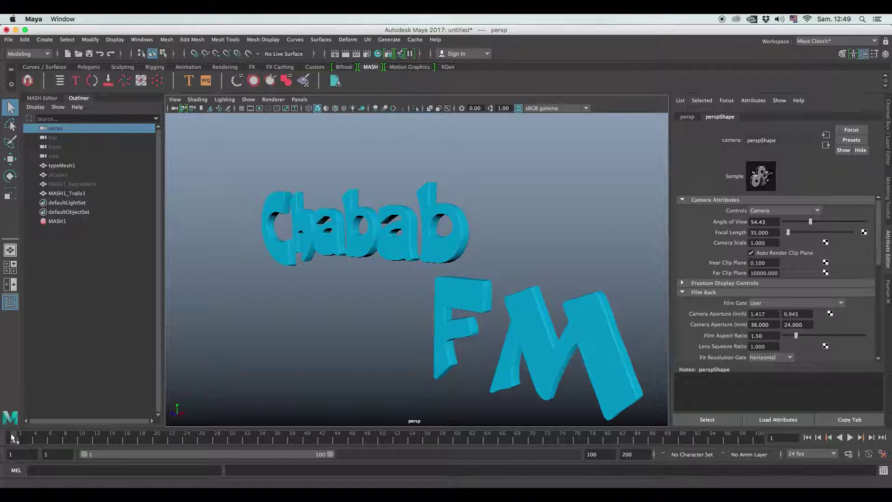
- Play and scrub the animation through frames 68 and 84, then rewind to frame 1
key(alt+v)
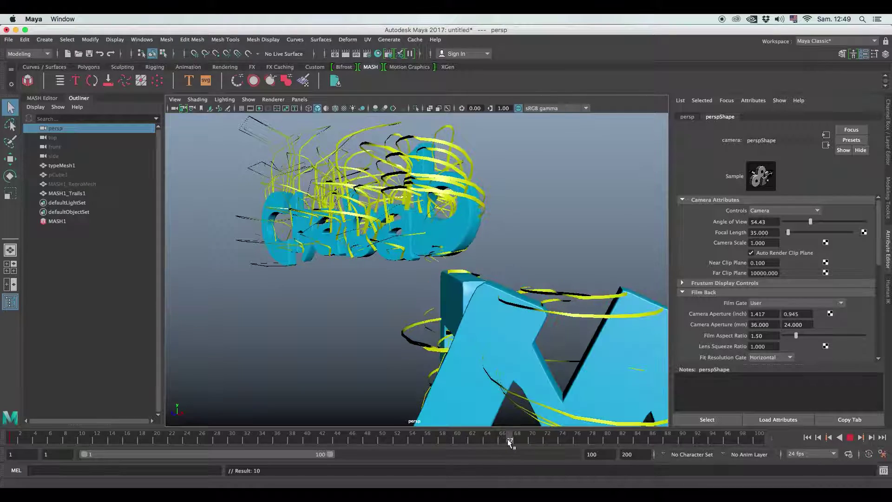
key(alt+v)
mouse_move(511, 290)
alt+mouse_down()
mouse_move(560, 266)
mouse_move(561, 255)
alt+mouse_up()
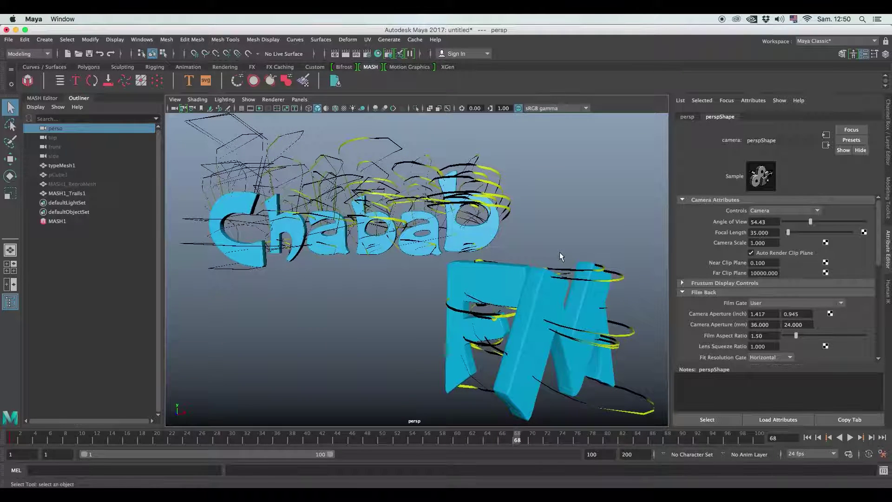
drag(524, 441, 637, 440)
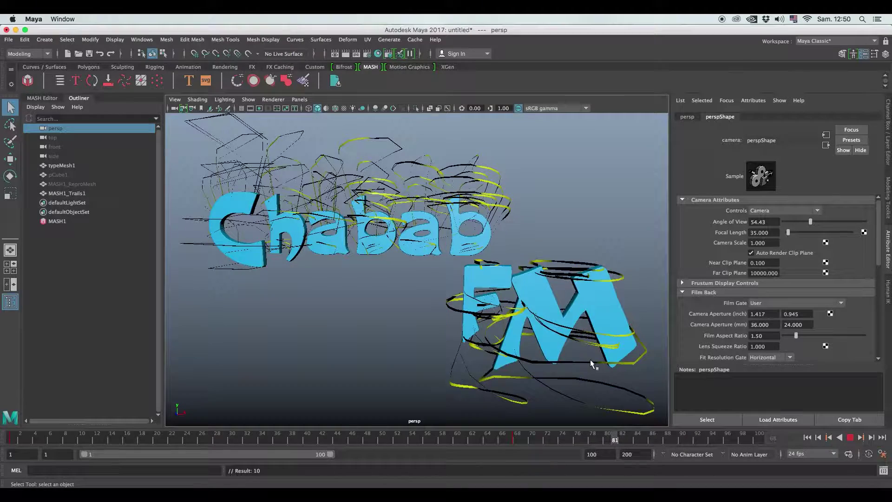
alt+drag(546, 292, 545, 285)
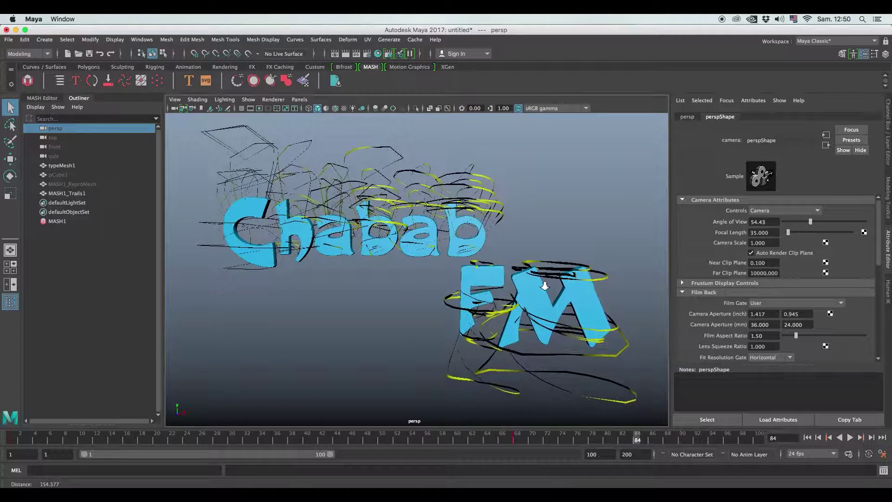
key(alt+v)
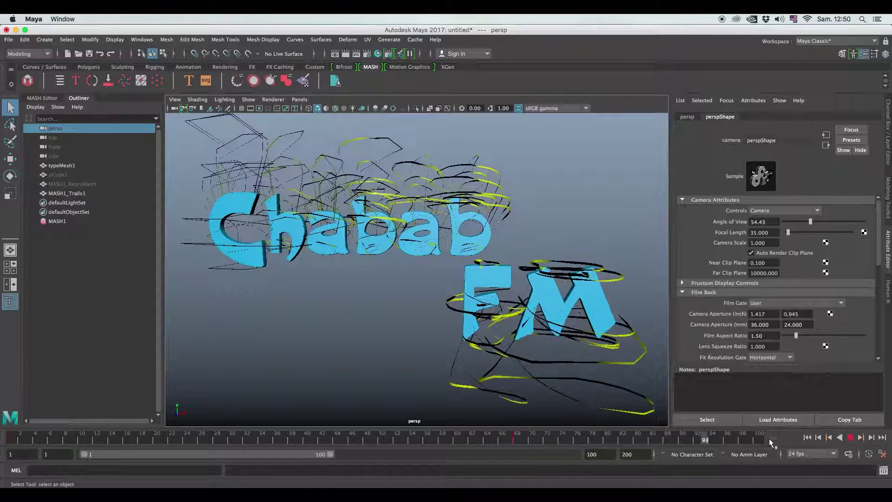
alt+right_drag(430, 269, 425, 236)
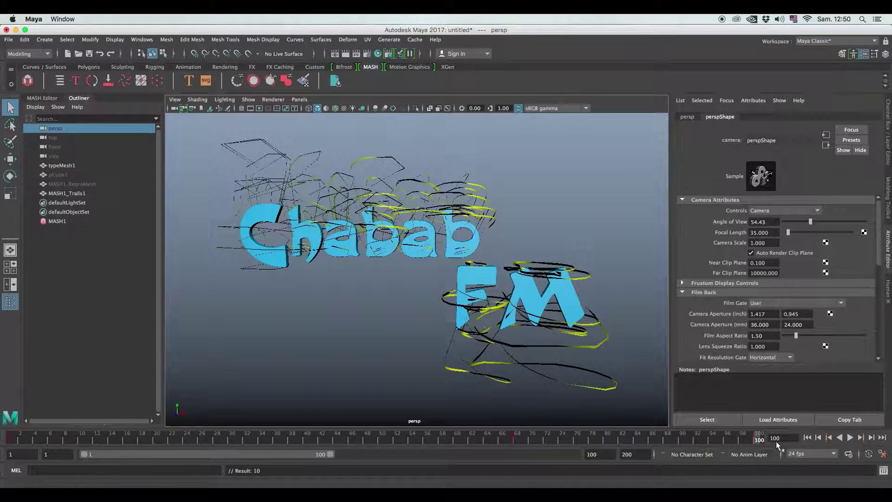
drag(664, 441, 2, 440)
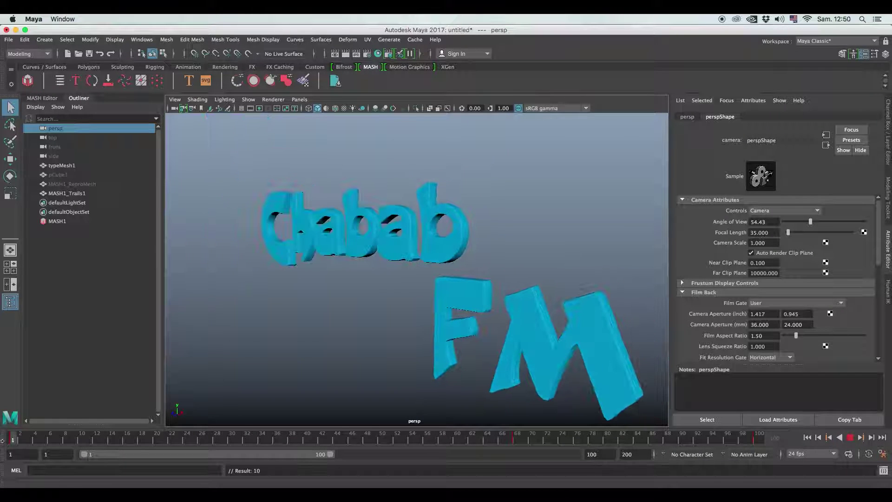
- Show MASH1_Trails settings (Max Trails 100, Trail Length 25) while replaying, stopping at frame 20
click(851, 438)
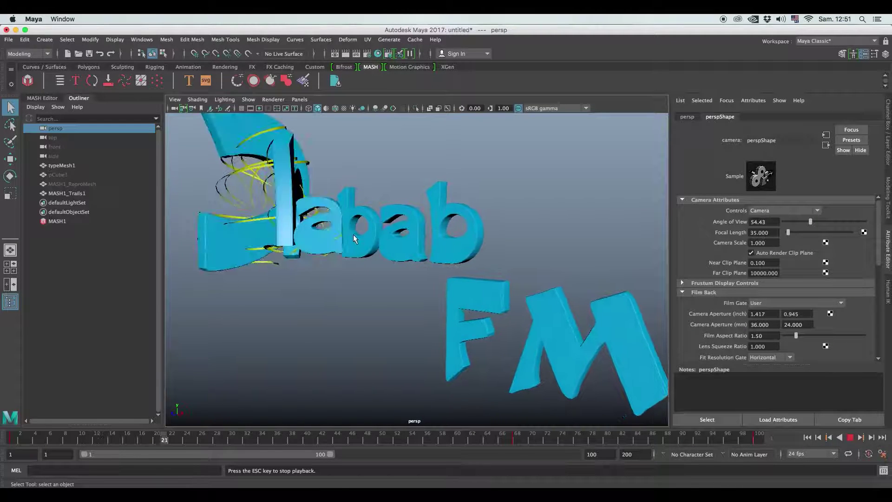
click(57, 221)
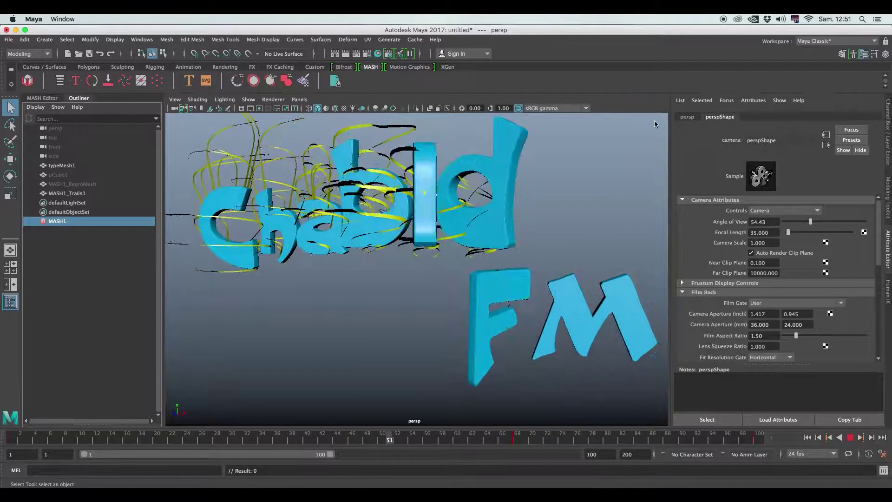
click(45, 97)
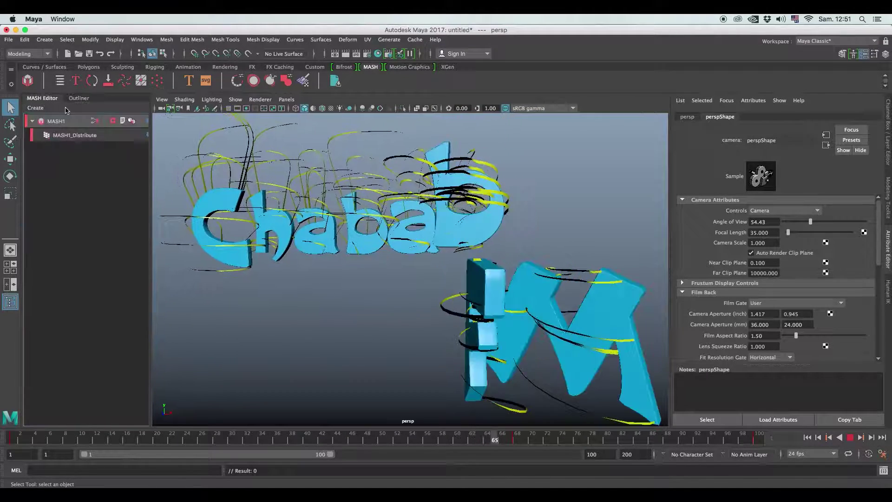
click(78, 119)
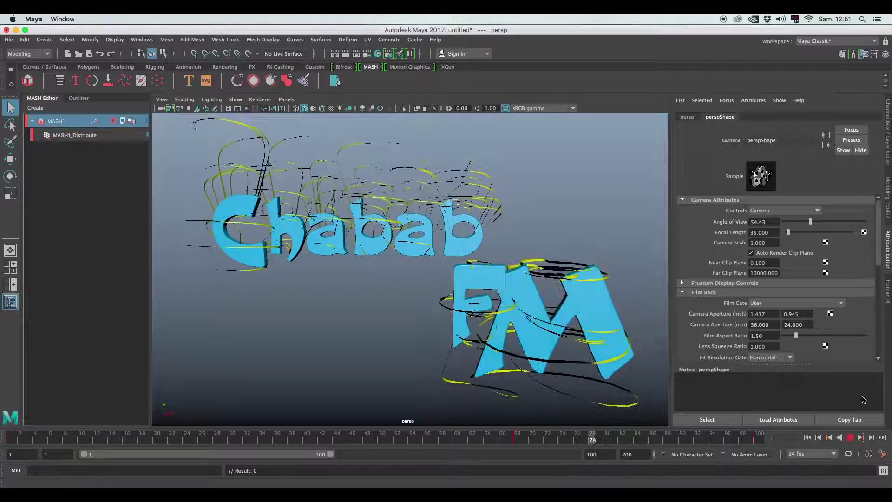
click(850, 440)
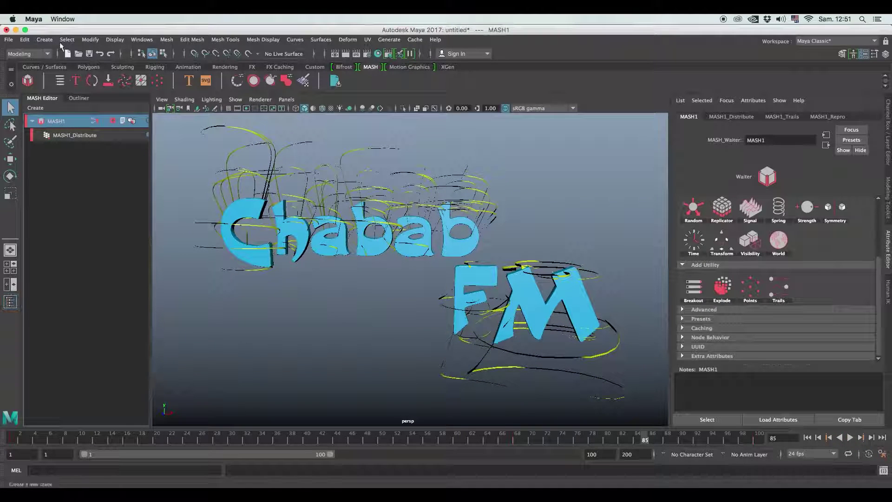
click(43, 121)
click(785, 117)
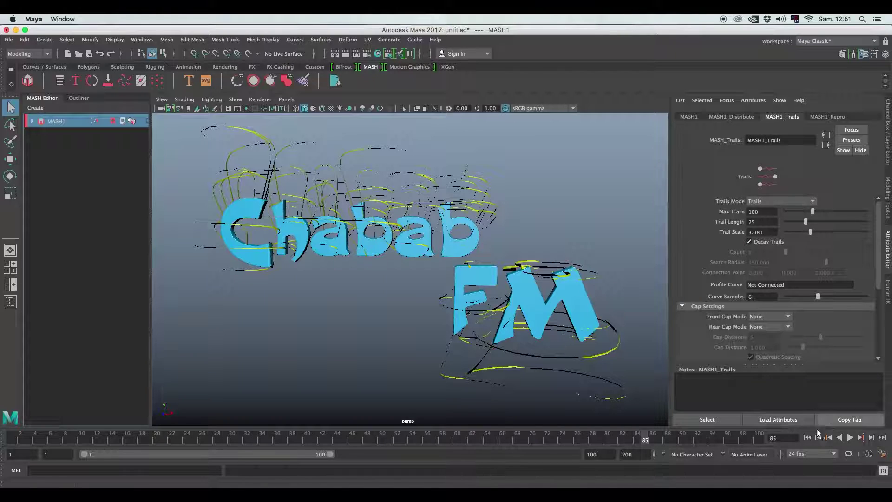
click(850, 438)
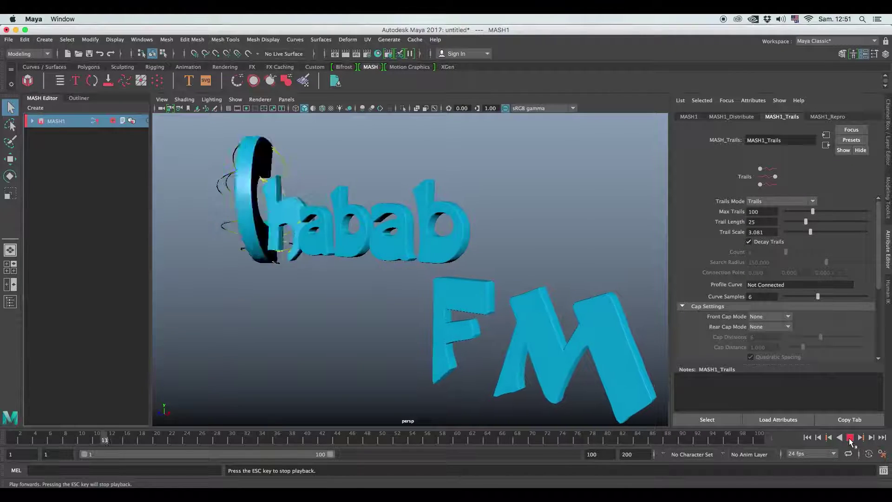
click(850, 438)
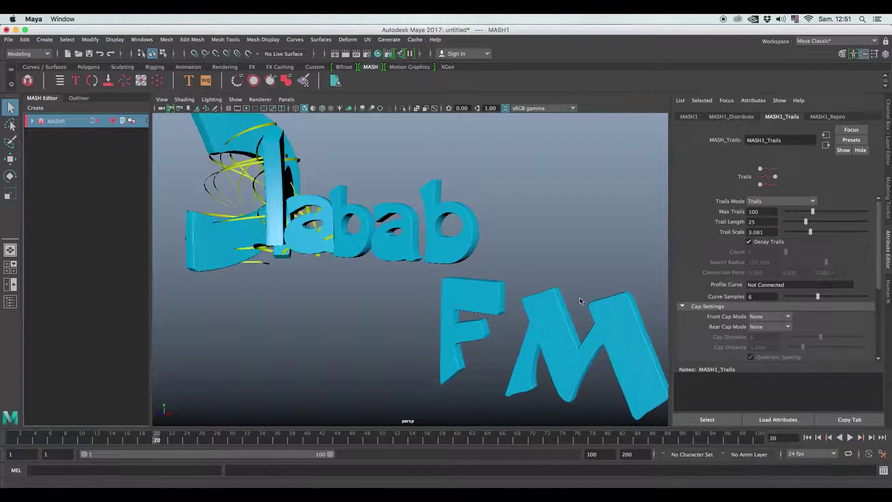
- Enable scene lighting and add a directional light, scaled up and tilted toward the lettering
click(340, 108)
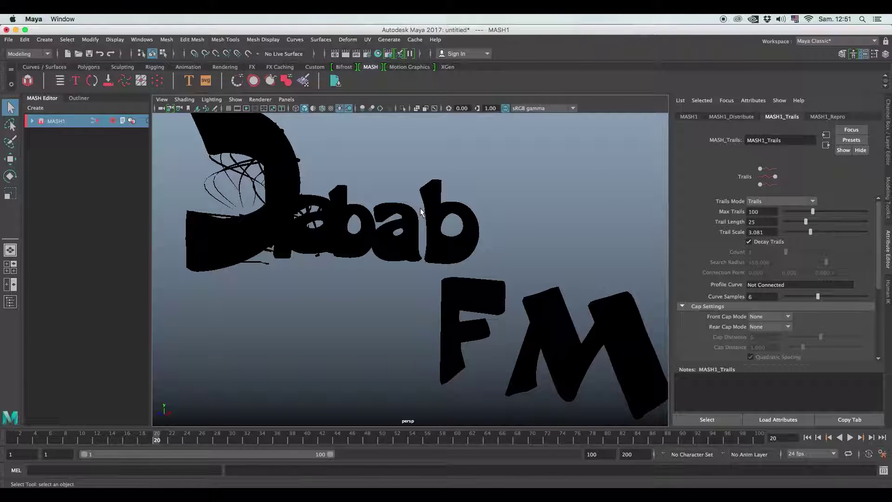
click(47, 40)
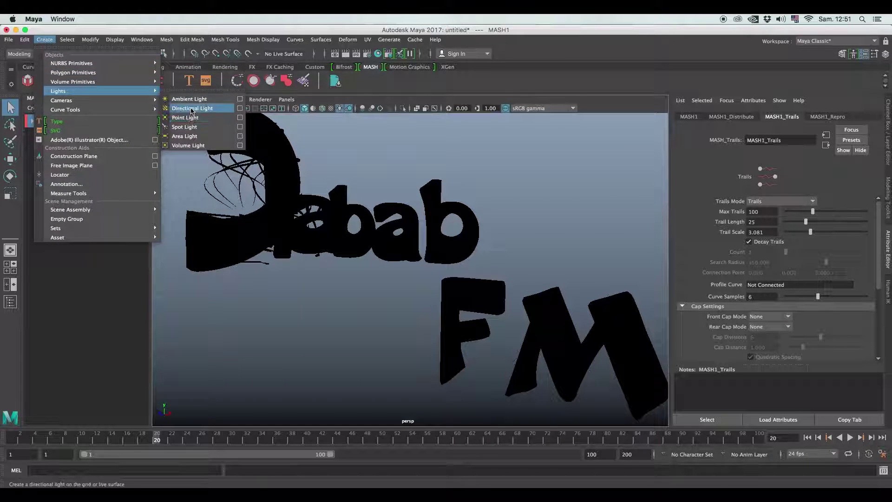
click(191, 109)
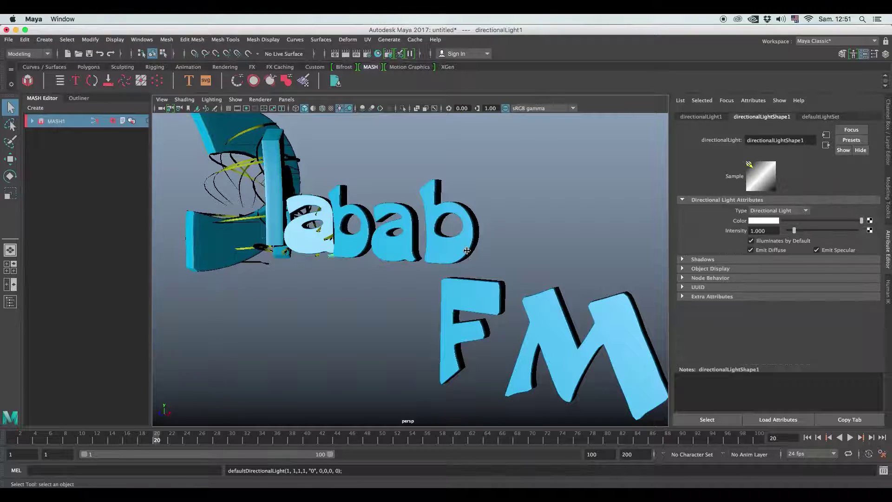
key(r)
mouse_move(330, 256)
mouse_down()
mouse_move(477, 259)
mouse_move(456, 264)
mouse_up()
key(e)
mouse_move(354, 278)
mouse_down()
mouse_move(364, 220)
mouse_move(368, 230)
mouse_up()
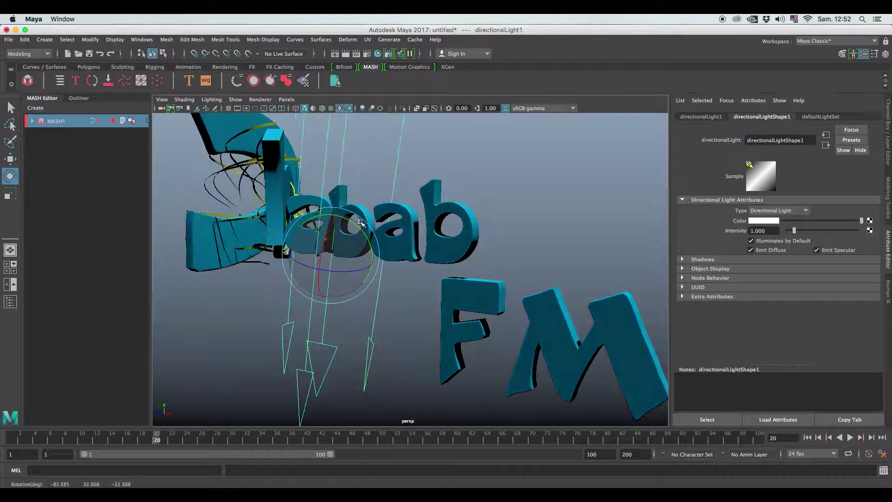
mouse_move(363, 229)
alt+mouse_down()
mouse_move(343, 271)
mouse_move(447, 244)
alt+mouse_up()
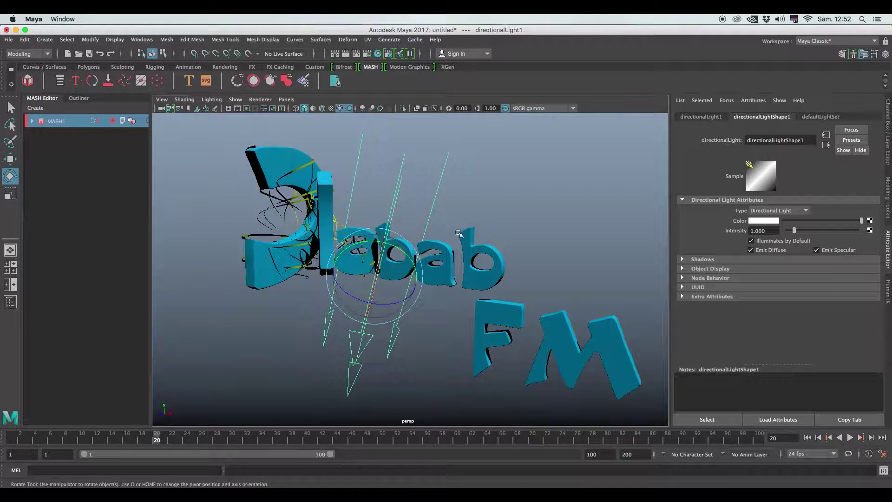
click(122, 68)
click(88, 68)
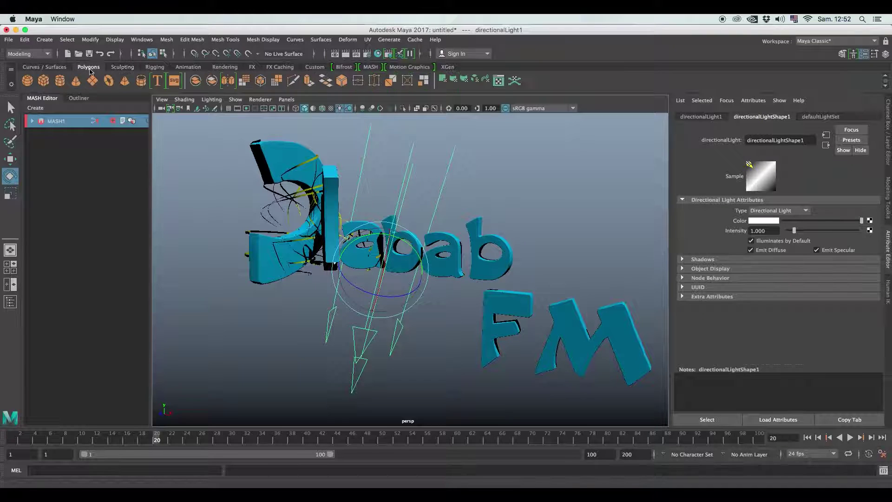
- Create a polygon sphere, scale it huge around the text, and reverse its normals
click(34, 82)
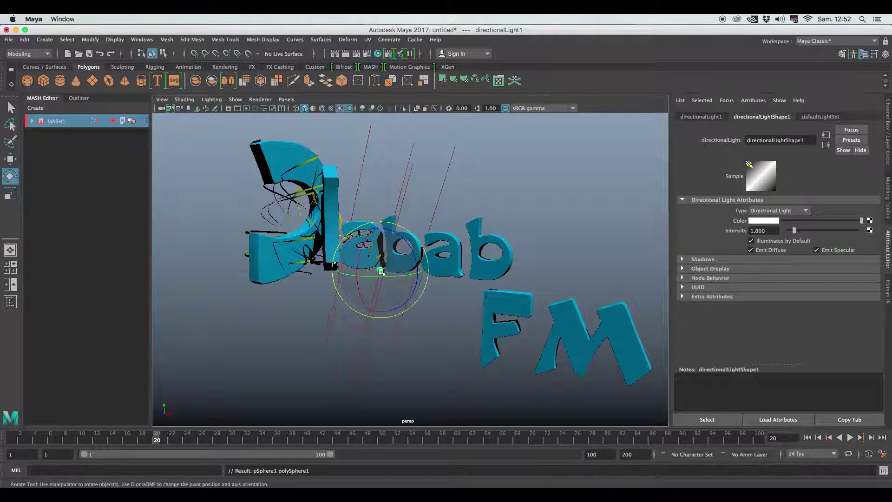
key(r)
drag(389, 273, 446, 260)
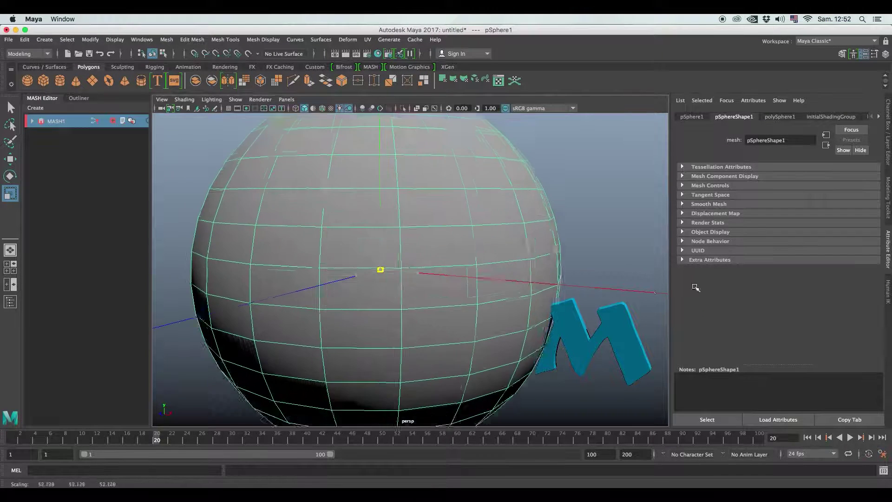
scroll(429, 334, down, 5)
drag(409, 317, 448, 288)
scroll(433, 315, down, 3)
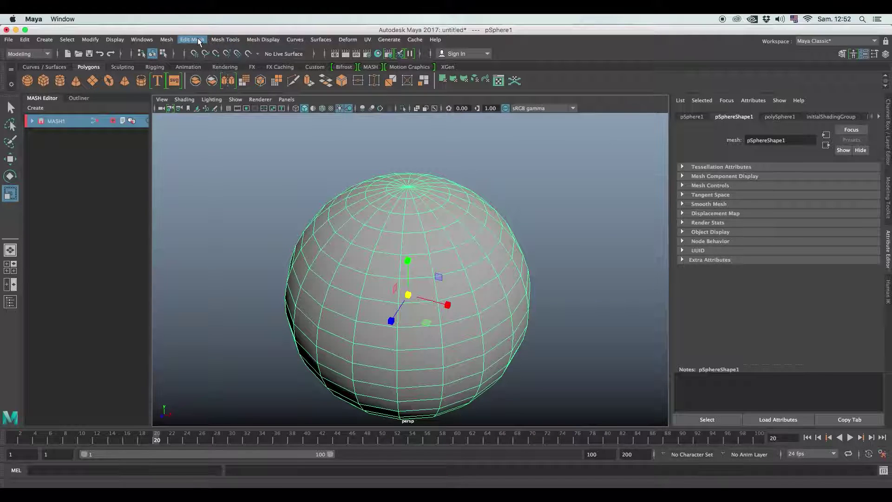
click(263, 39)
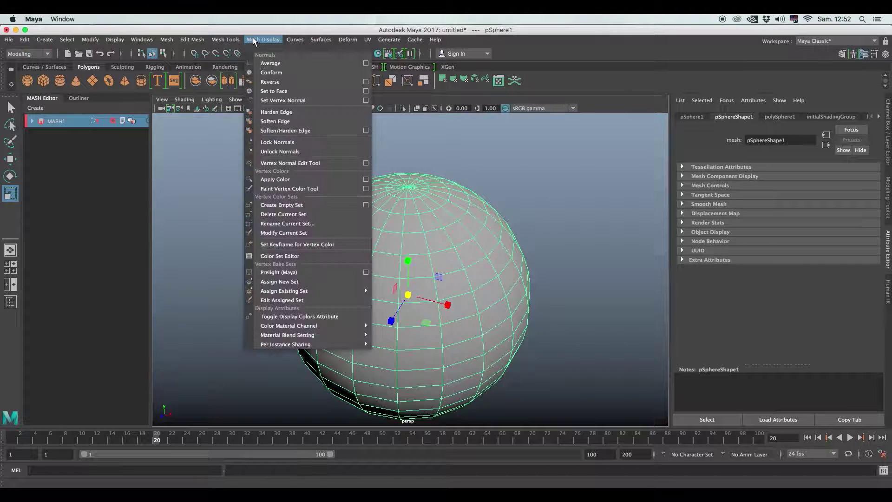
click(287, 83)
mouse_move(434, 265)
alt+right_down()
mouse_move(488, 295)
mouse_move(516, 266)
mouse_move(457, 279)
mouse_move(483, 222)
alt+right_up()
right_click(483, 222)
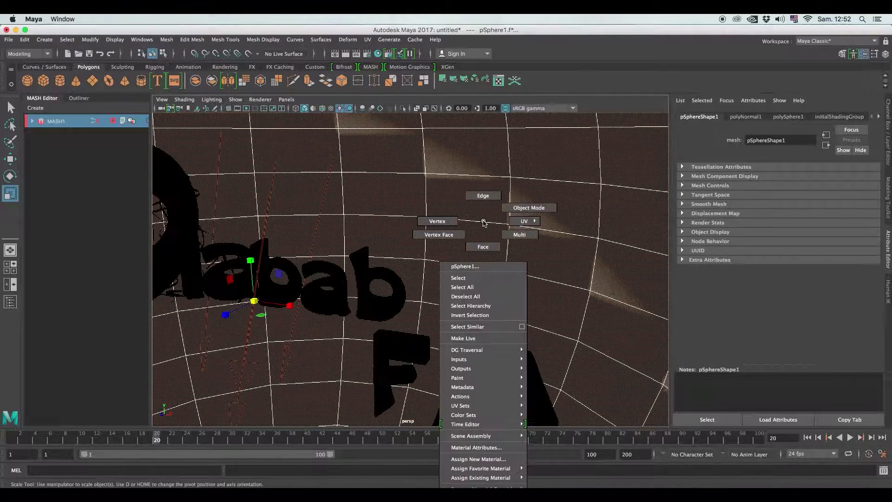
- Assign a new Surface Shader material to the sphere
click(528, 207)
right_click(520, 187)
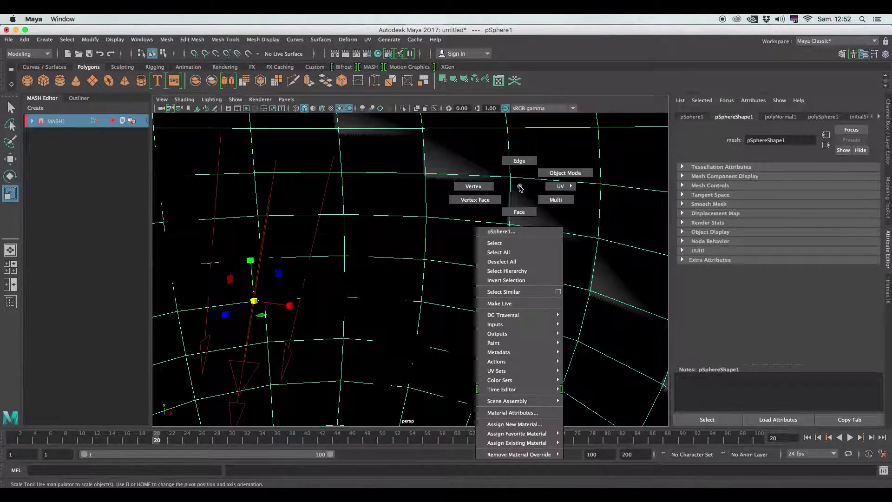
click(530, 424)
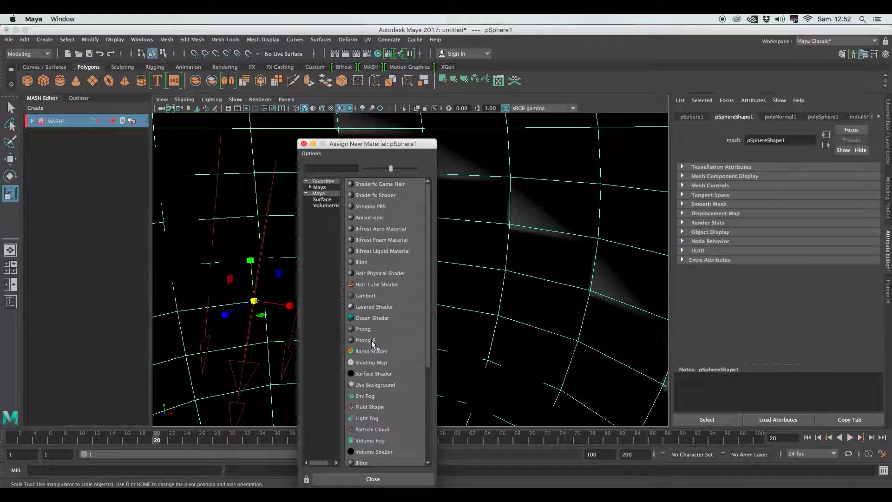
click(367, 374)
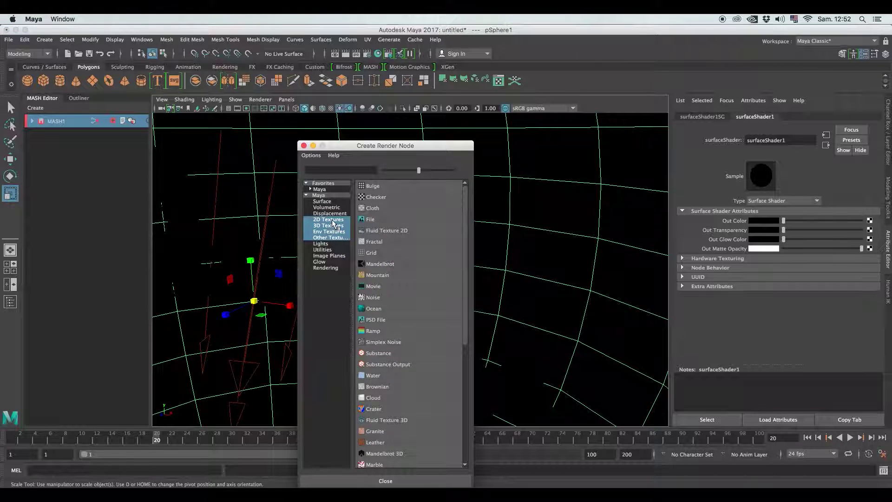
- Connect a File texture to the shader's Out Color, loaded with Shop_blurred.png
click(369, 220)
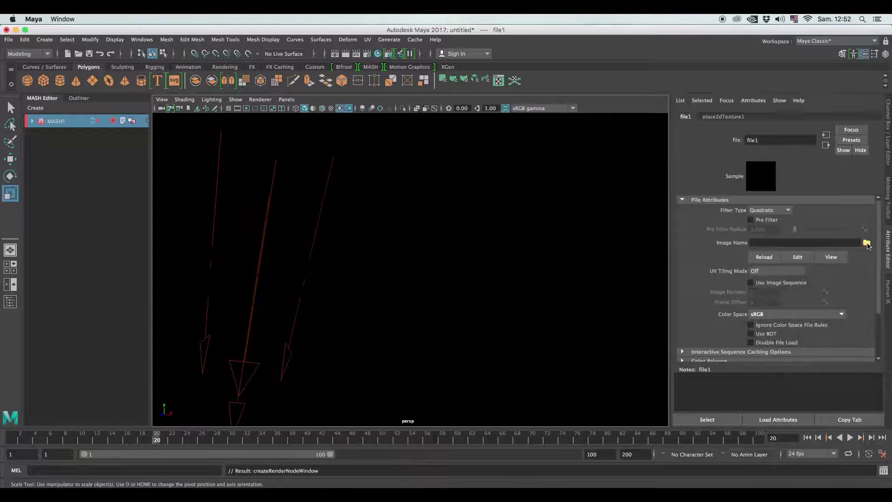
click(866, 243)
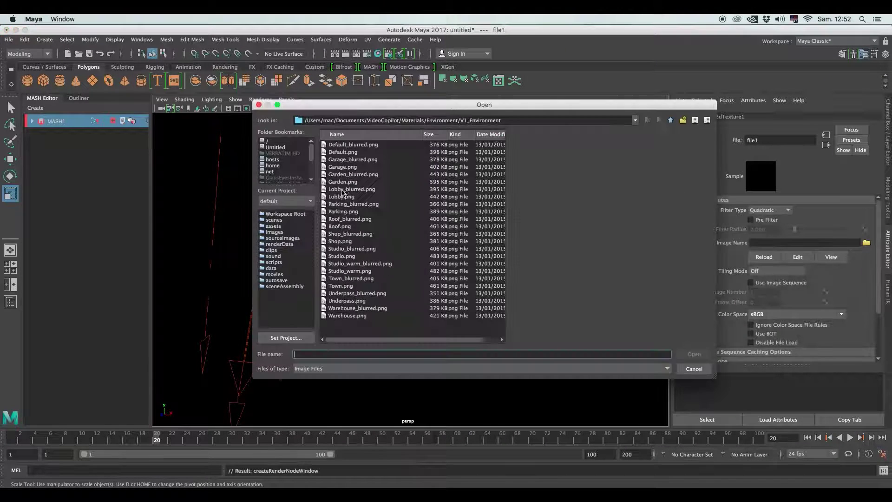
click(352, 146)
click(337, 211)
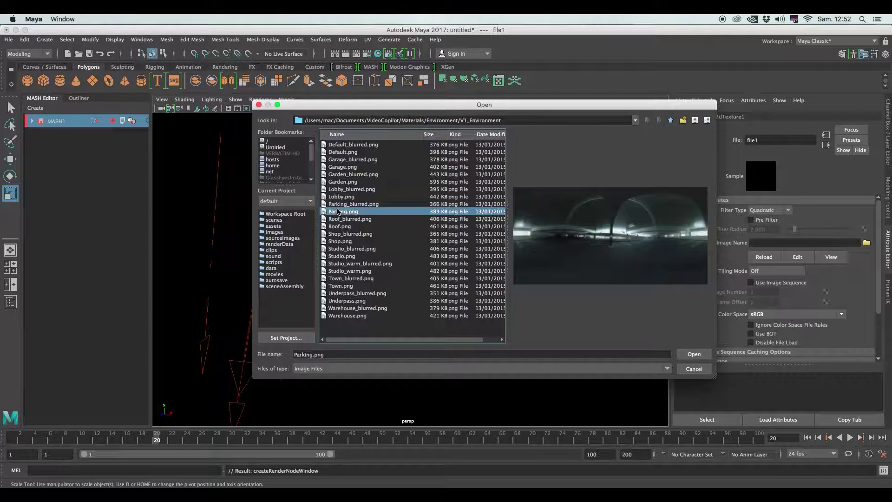
click(336, 219)
click(338, 234)
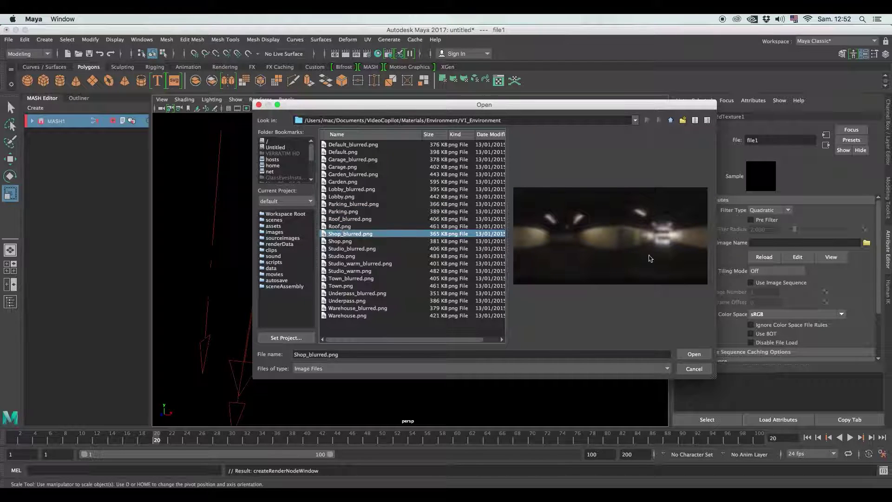
click(695, 354)
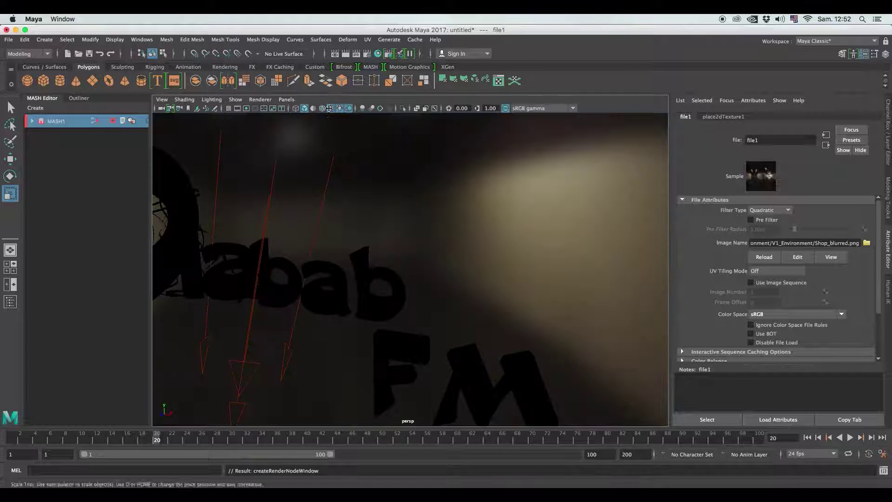
- Add a point light, pointLight1, to the scene near the Chabab FM lettering
scroll(402, 229, up, 5)
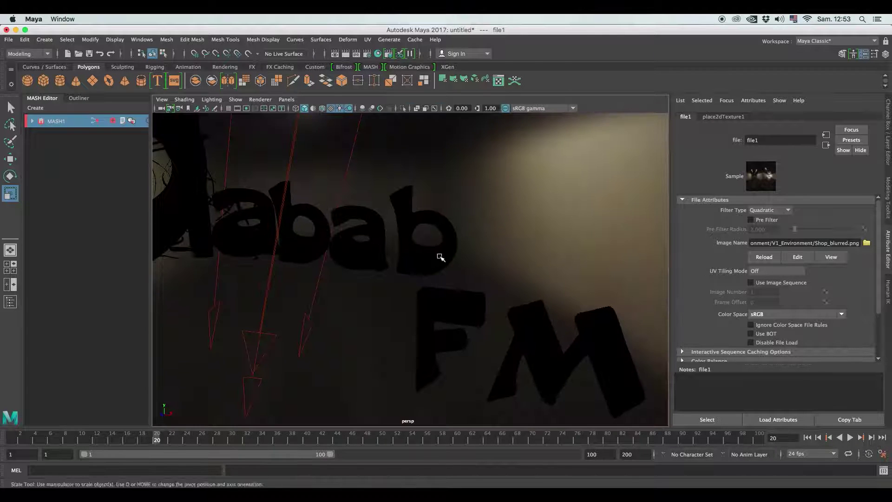
scroll(441, 257, up, 5)
alt+drag(475, 199, 459, 225)
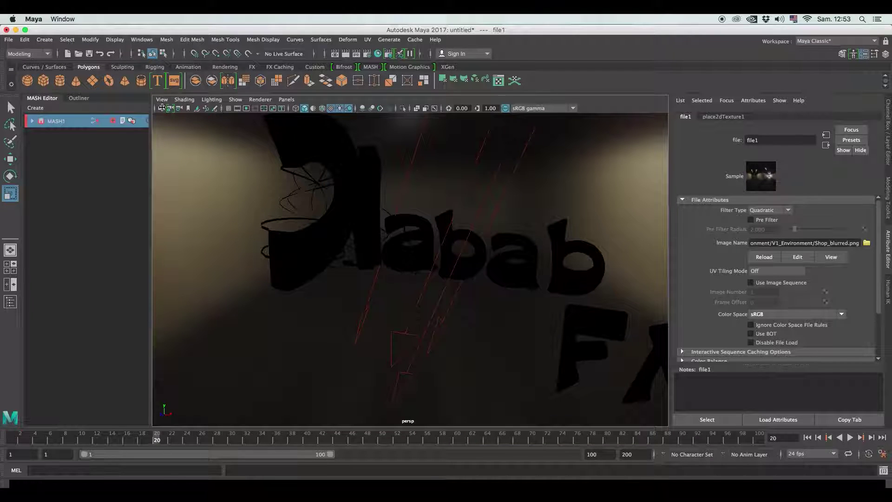
click(86, 41)
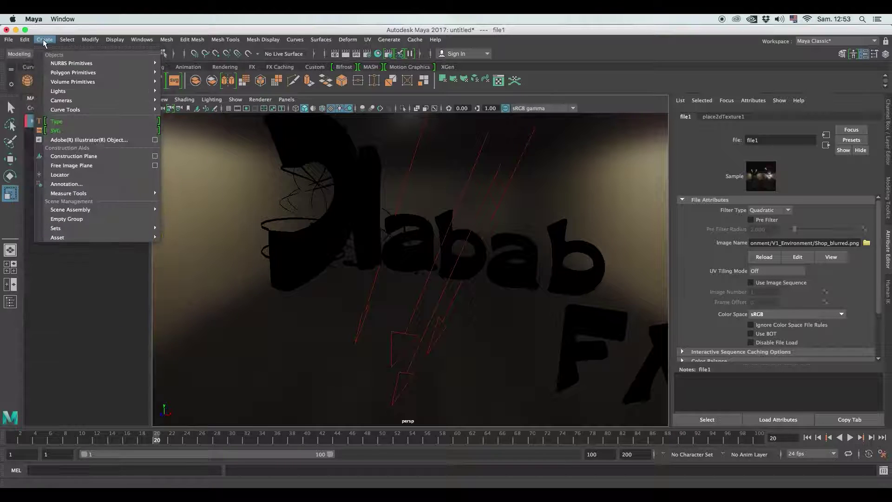
mouse_move(58, 91)
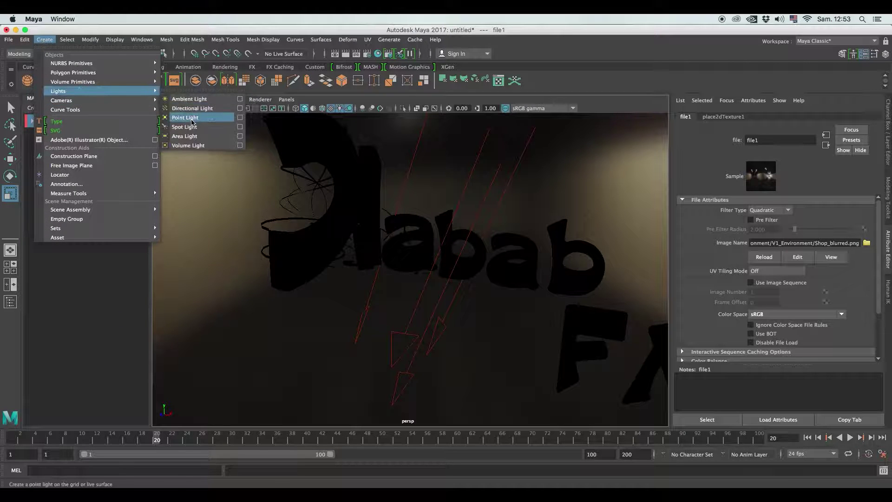
click(192, 122)
- Scale the sphere uniformly to about 292 so it encloses the text and trails
mouse_move(409, 278)
alt+mouse_down()
mouse_move(450, 289)
mouse_move(418, 282)
mouse_move(455, 275)
mouse_move(122, 316)
mouse_move(188, 318)
mouse_move(259, 261)
alt+mouse_up()
key(w)
mouse_move(259, 262)
alt+middle_down()
mouse_move(413, 303)
mouse_move(403, 281)
mouse_move(438, 292)
alt+middle_up()
mouse_move(438, 293)
alt+mouse_down()
mouse_move(458, 299)
mouse_move(418, 285)
mouse_move(454, 277)
alt+mouse_up()
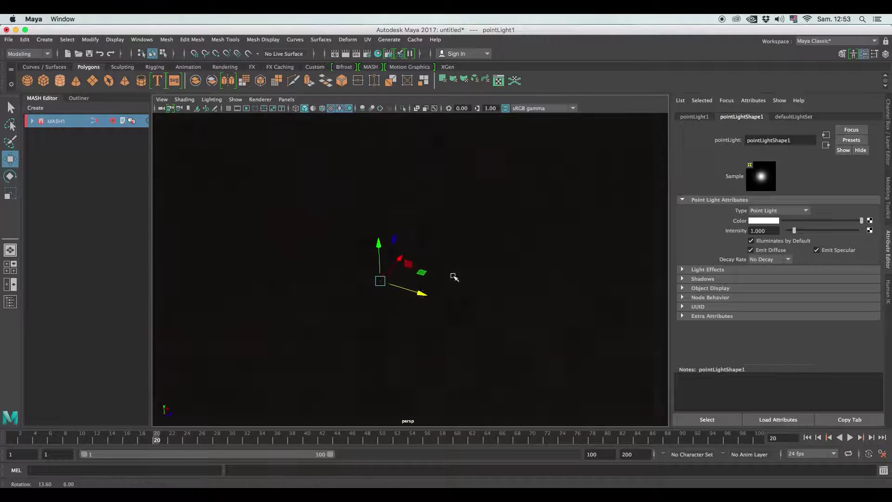
mouse_move(454, 277)
alt+right_down()
mouse_move(442, 233)
mouse_move(502, 225)
alt+right_up()
click(401, 238)
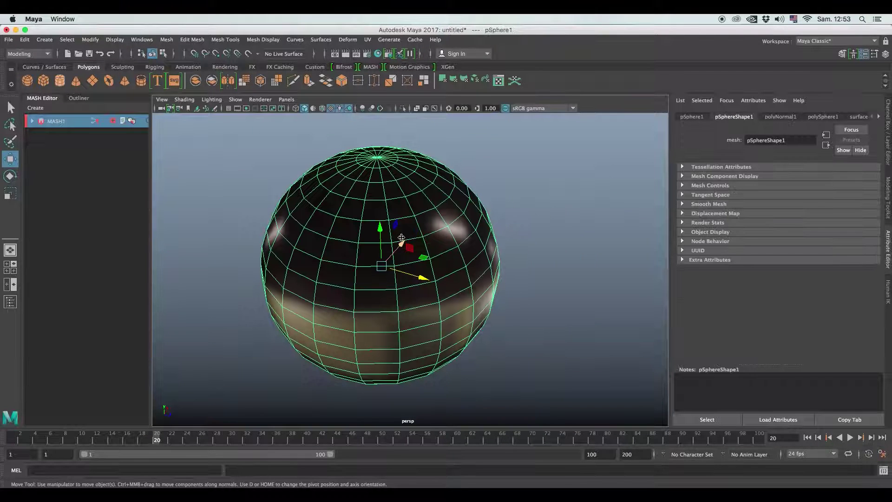
key(r)
mouse_move(381, 266)
mouse_down()
mouse_move(610, 293)
mouse_move(512, 275)
mouse_move(392, 274)
mouse_up()
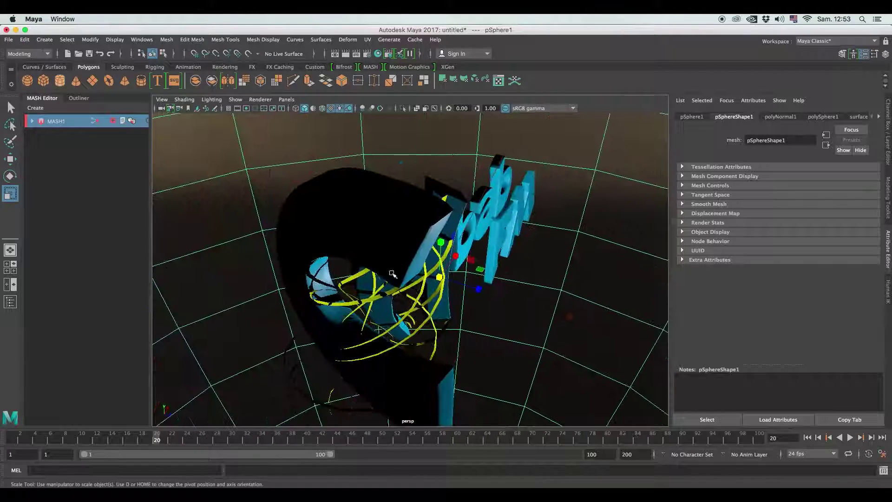
click(78, 98)
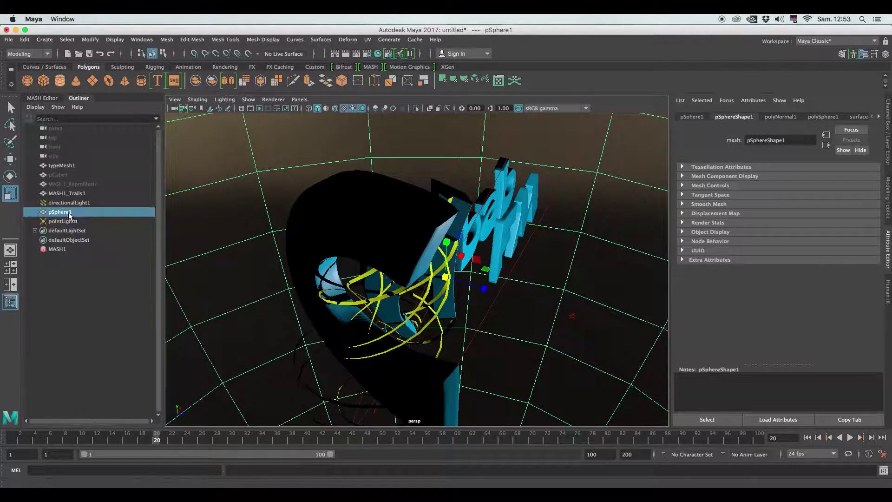
- Move pointLight1 up so it sits above the Chabab FM text
click(63, 221)
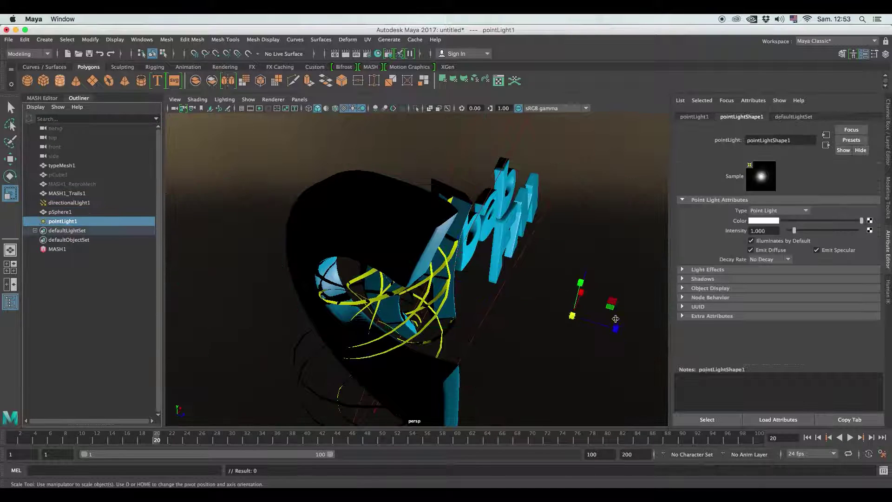
key(w)
drag(610, 328, 654, 168)
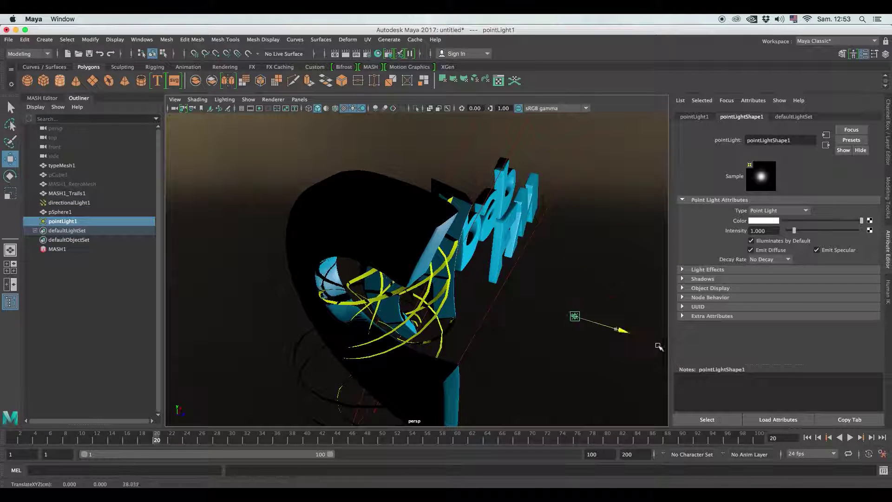
mouse_move(654, 167)
alt+mouse_down()
mouse_move(514, 267)
mouse_move(425, 192)
mouse_move(650, 194)
mouse_move(597, 197)
alt+mouse_up()
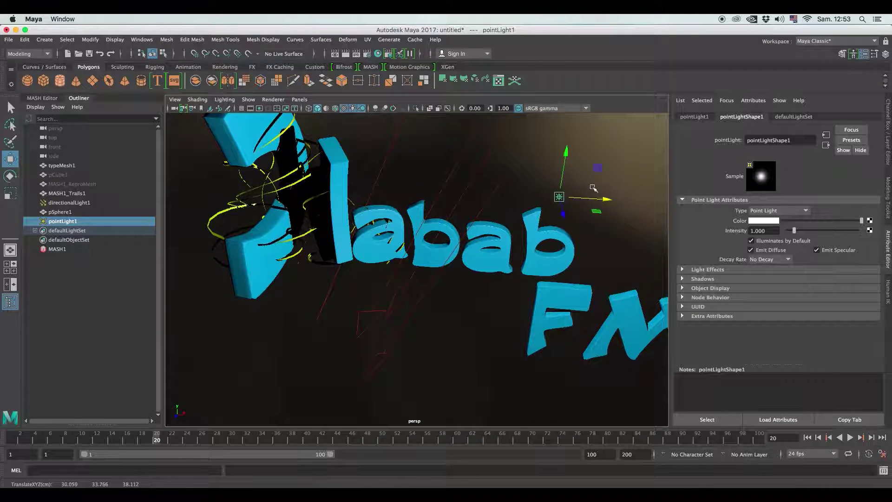
drag(570, 156, 607, 179)
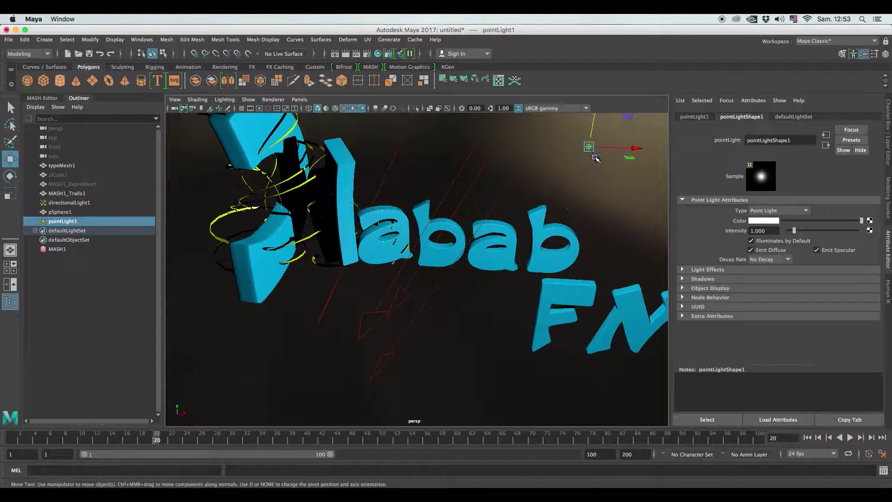
mouse_move(617, 193)
alt+mouse_down()
mouse_move(506, 265)
mouse_move(888, 261)
alt+mouse_up()
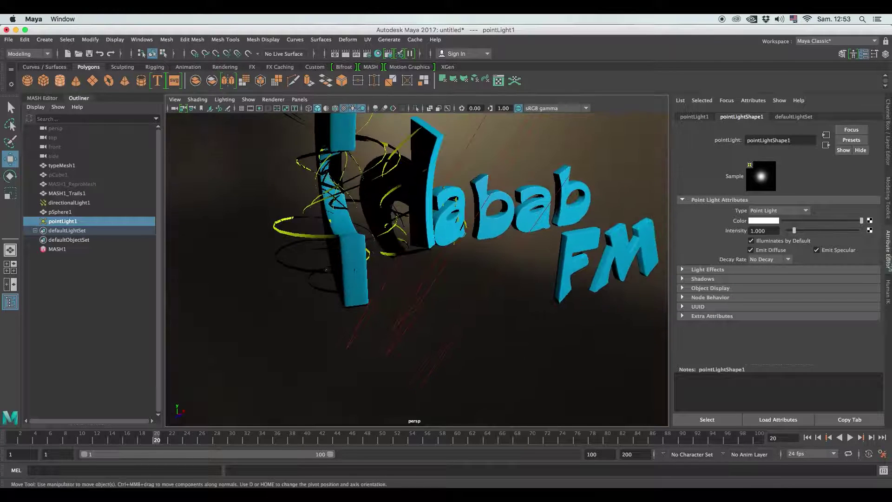
- Give pointLight1 Linear decay and an Intensity of 100
click(772, 259)
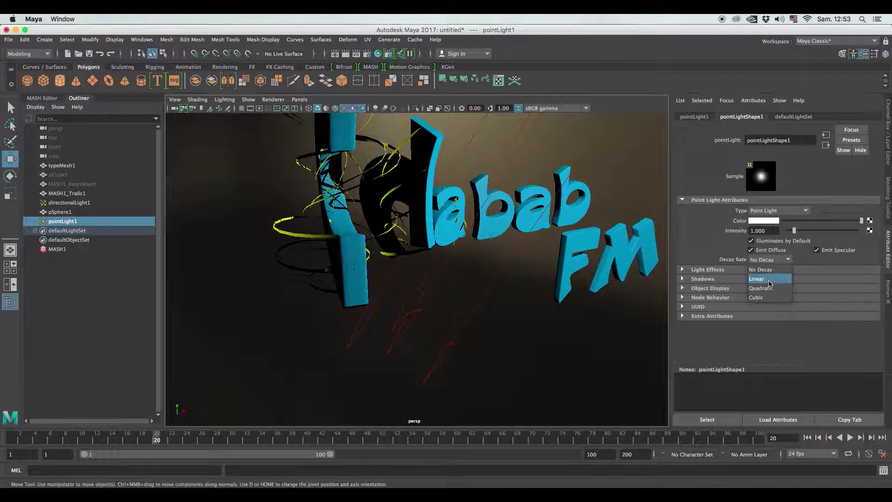
click(770, 282)
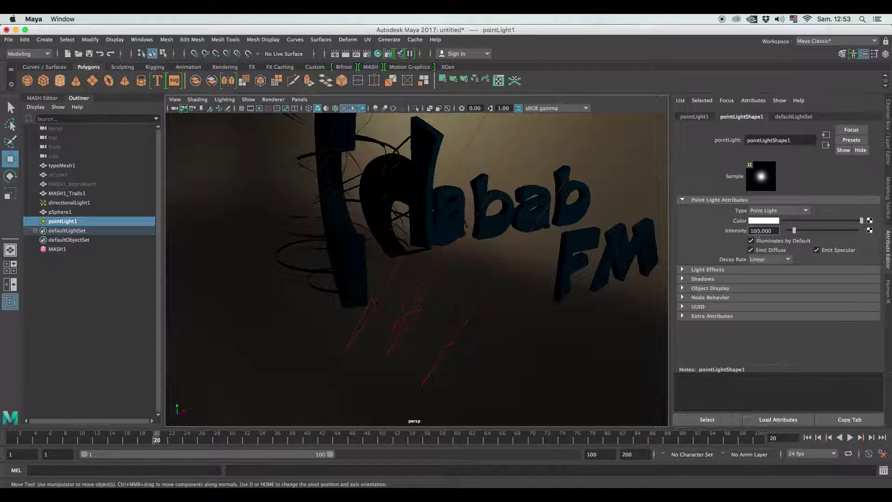
key(Return)
alt+drag(461, 227, 545, 289)
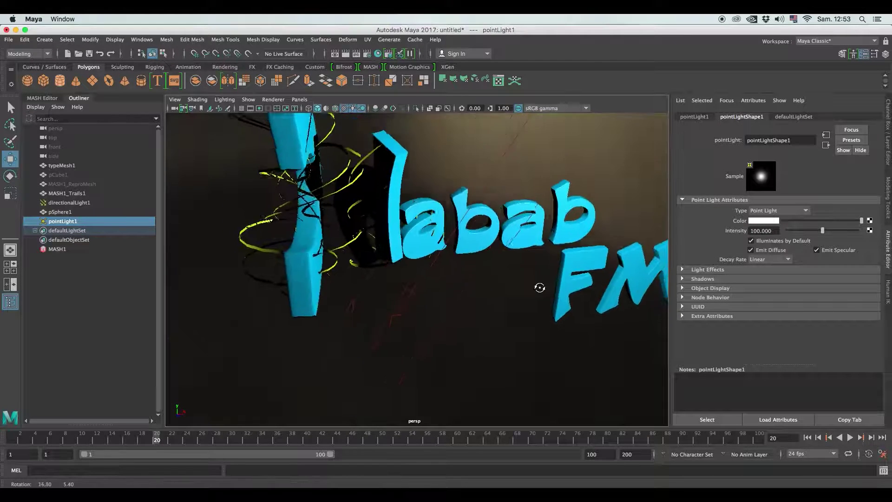
alt+right_drag(546, 289, 589, 265)
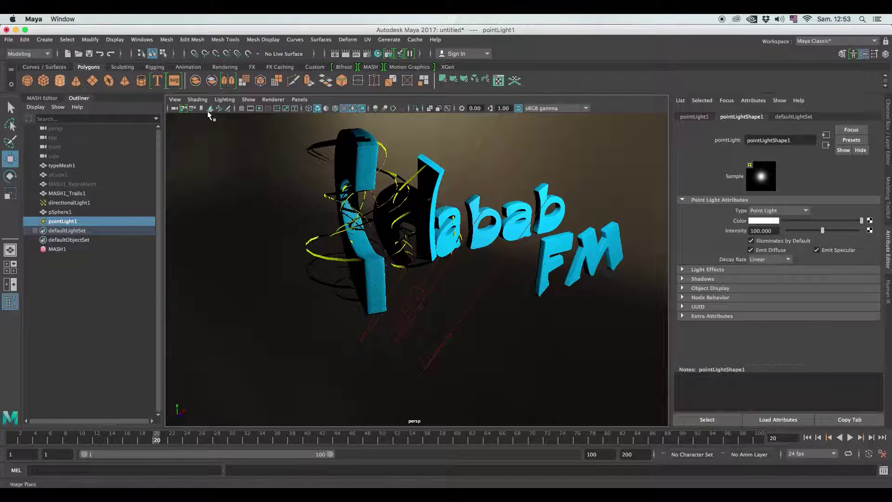
click(43, 41)
mouse_move(59, 91)
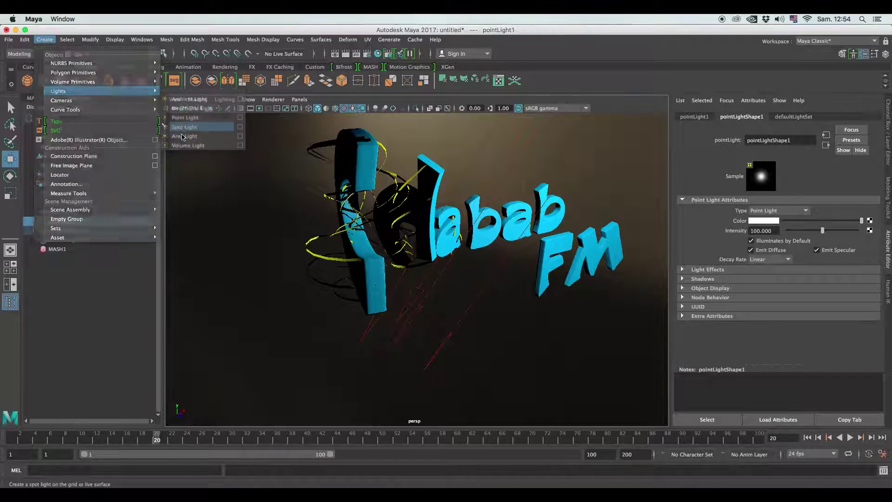
- Create spotLight1 and, looking through it, aim it at the text
click(180, 128)
click(299, 100)
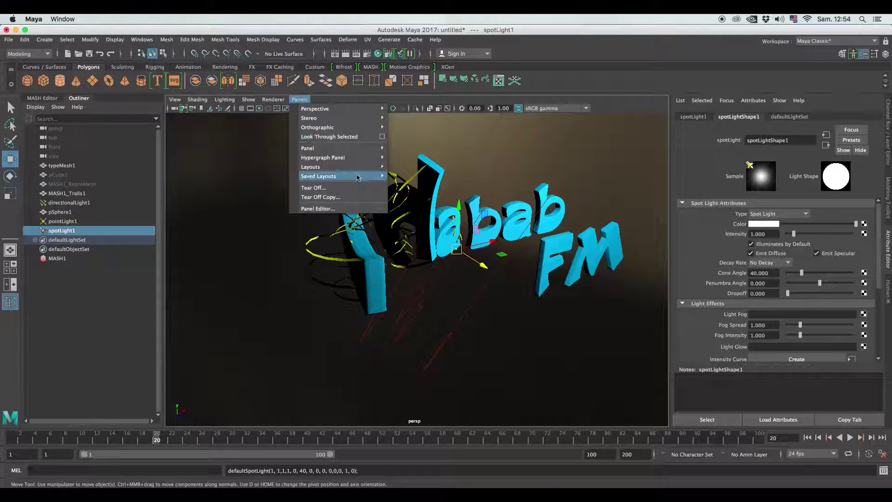
click(344, 138)
mouse_move(453, 259)
alt+right_down()
mouse_move(446, 185)
mouse_move(439, 186)
mouse_move(450, 235)
alt+right_up()
alt+drag(450, 234, 493, 260)
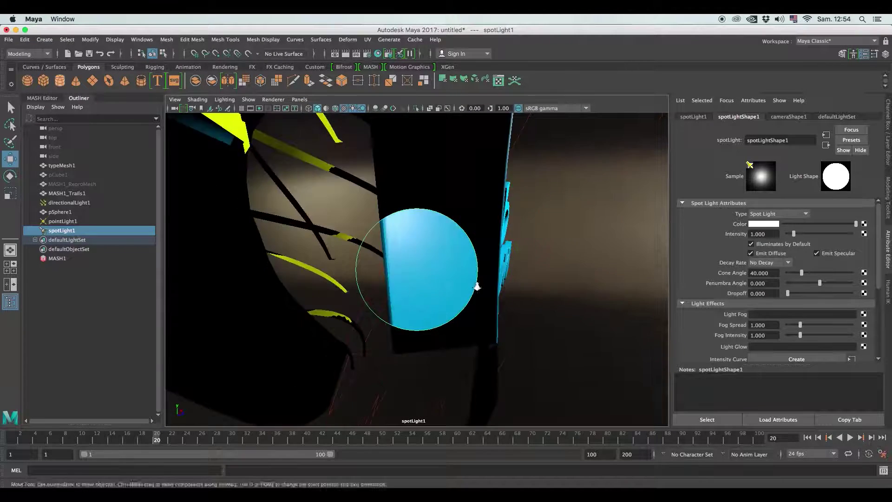
alt+right_drag(493, 261, 457, 217)
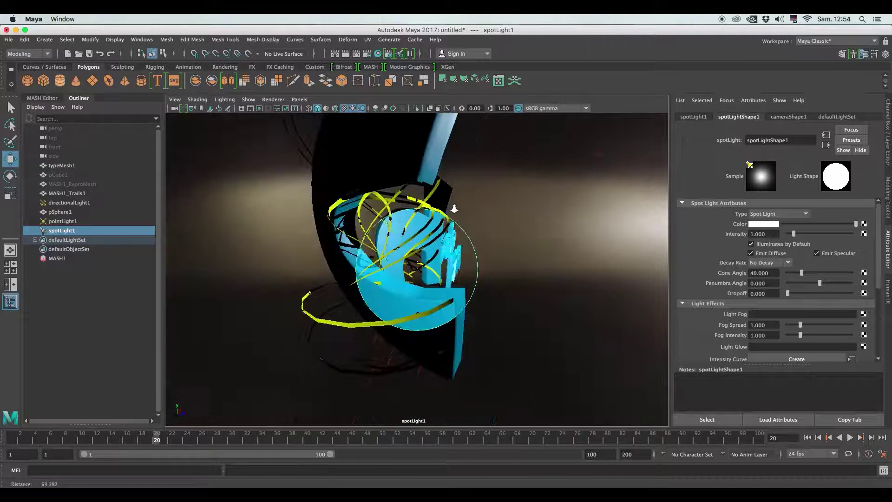
mouse_move(457, 216)
alt+mouse_down()
mouse_move(462, 254)
mouse_move(421, 238)
mouse_move(409, 251)
mouse_move(442, 265)
mouse_move(422, 259)
mouse_move(432, 269)
alt+mouse_up()
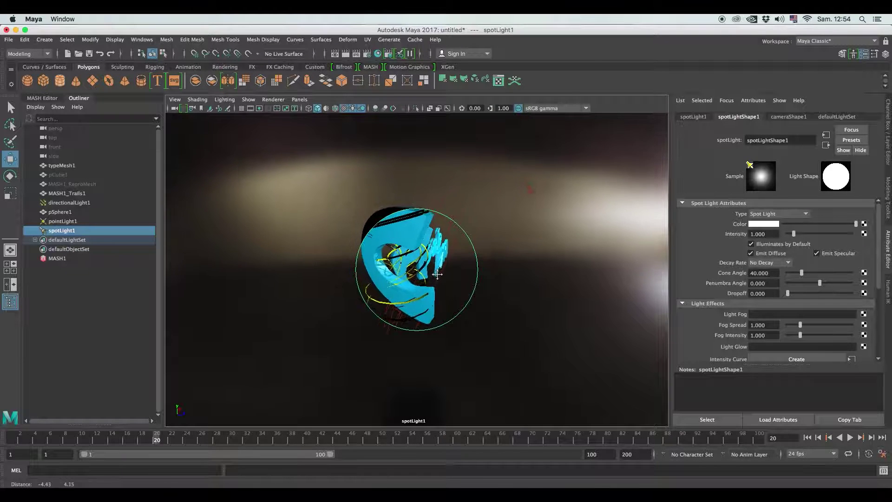
- Set the spot light's colour to orange
click(764, 224)
click(390, 285)
drag(390, 282, 377, 322)
click(378, 319)
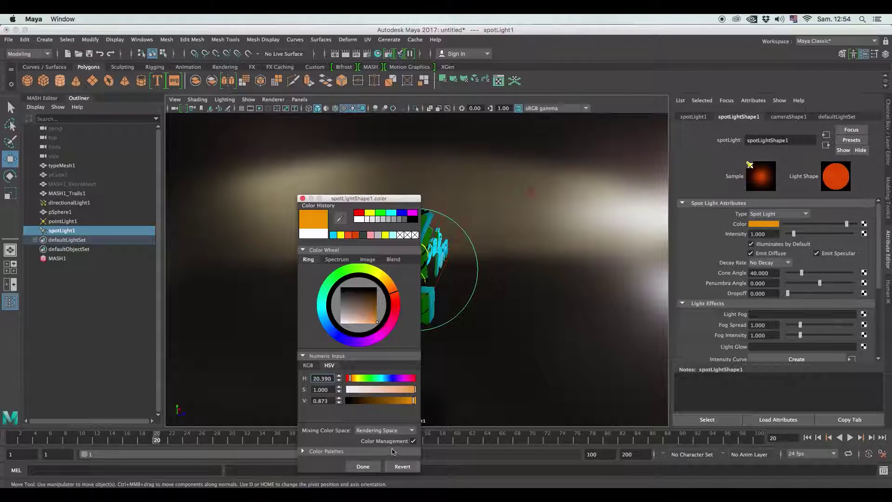
click(365, 468)
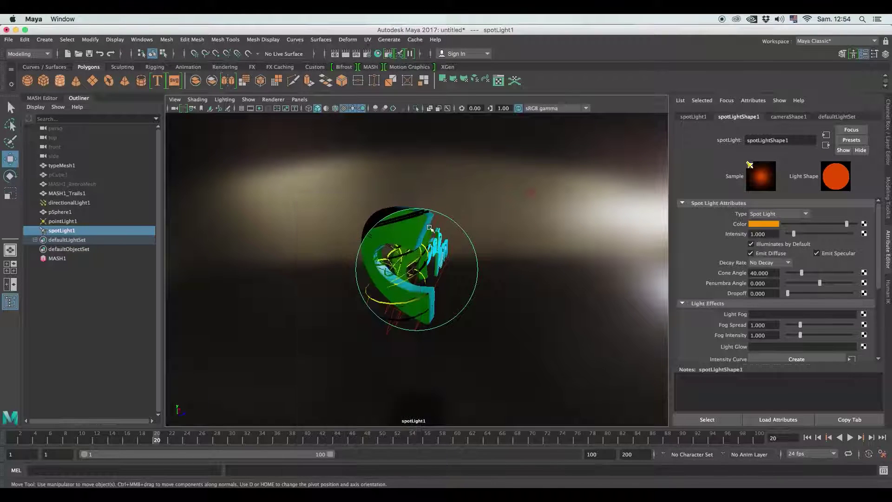
- Set Penumbra Angle to 10 and widen the Cone Angle to 54.267
alt+drag(462, 247, 457, 246)
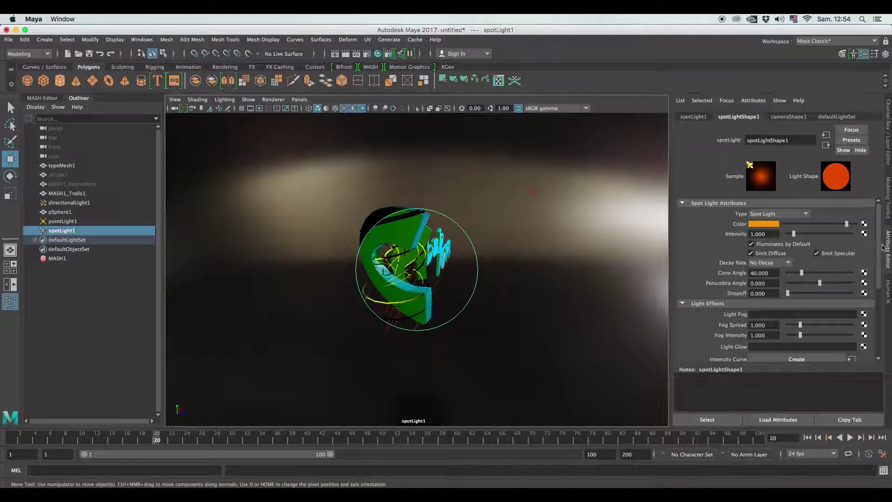
drag(821, 284, 852, 285)
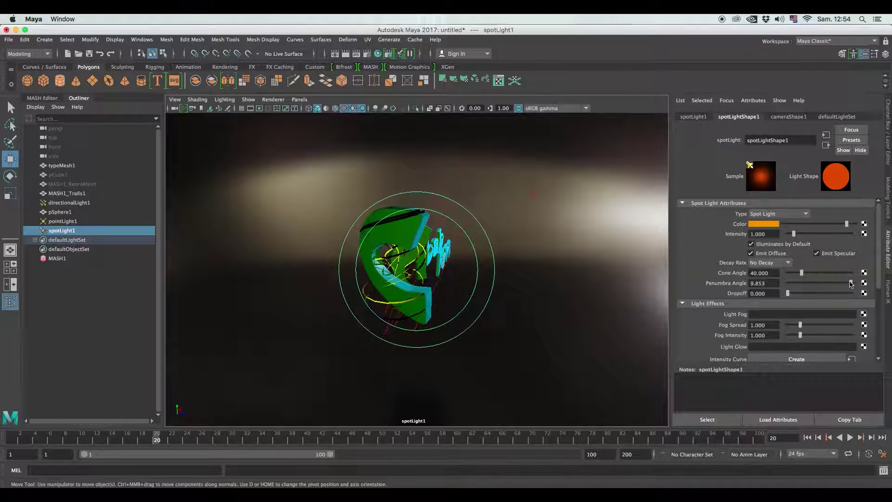
mouse_move(800, 274)
mouse_down()
mouse_move(819, 275)
mouse_move(808, 275)
mouse_up()
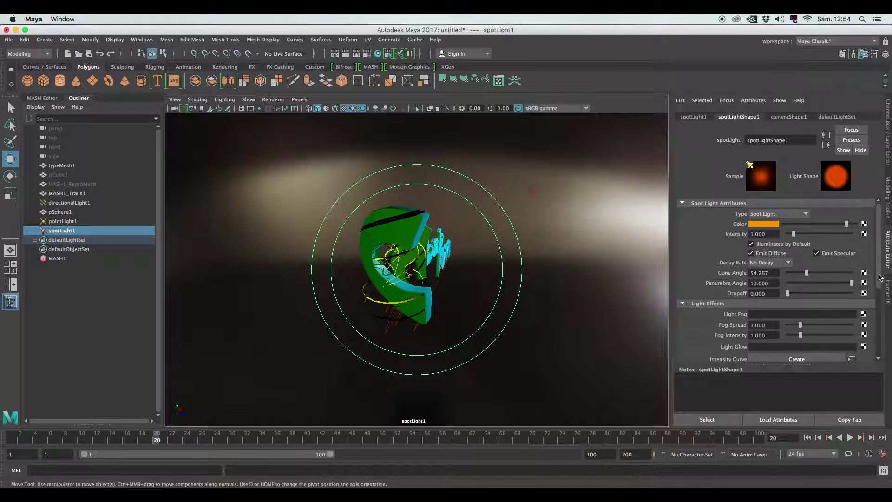
- Give spotLight1 a wider cone, light fog (lightFog1) and an optical glow (opticalFX1)
scroll(880, 278, down, 3)
click(865, 281)
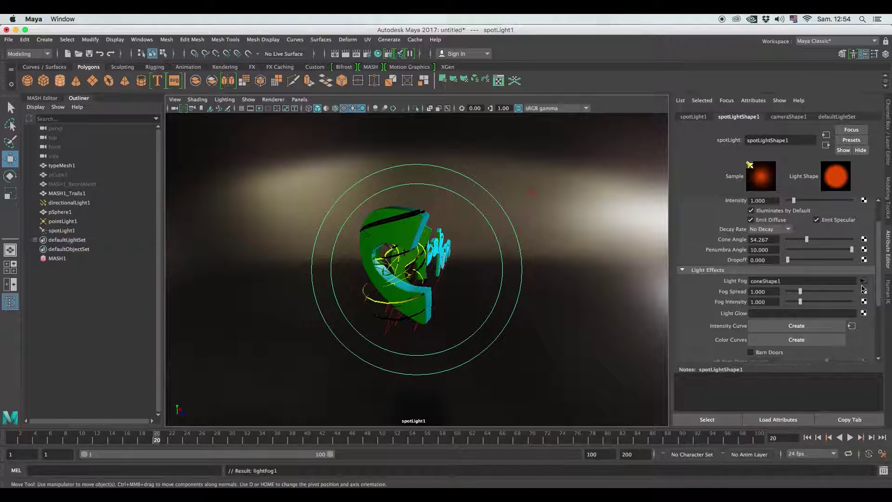
click(60, 230)
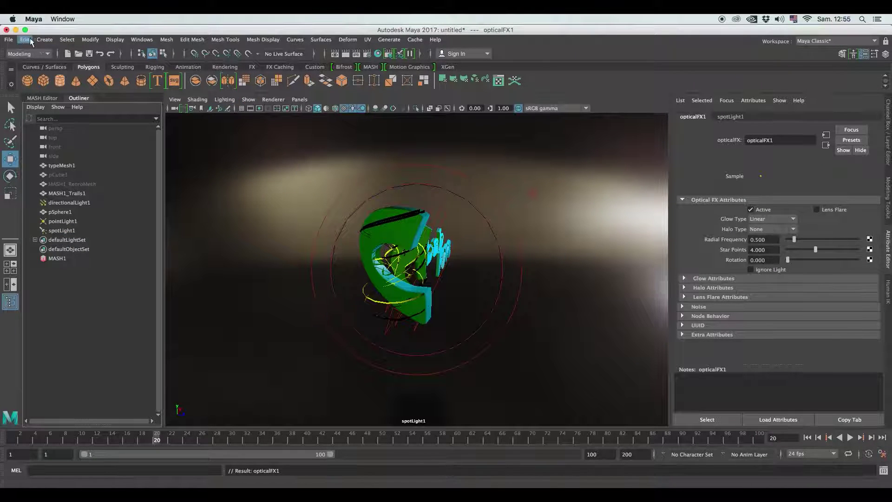
click(45, 39)
mouse_move(71, 63)
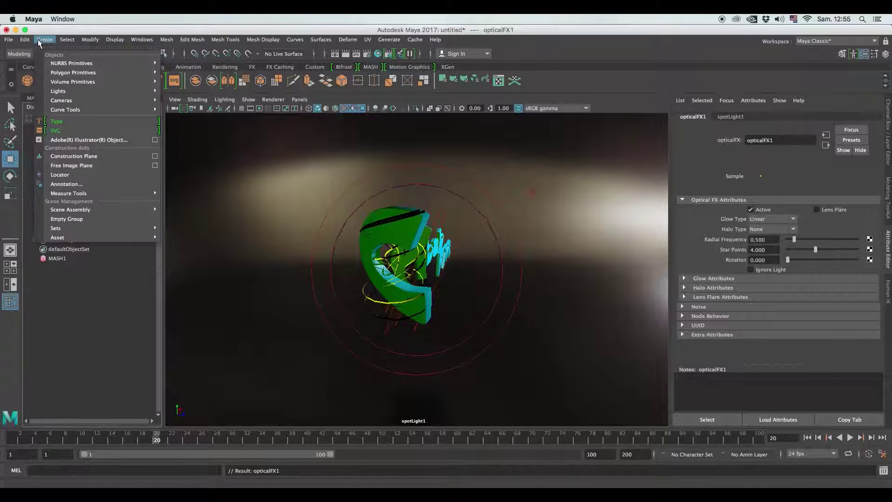
mouse_move(58, 90)
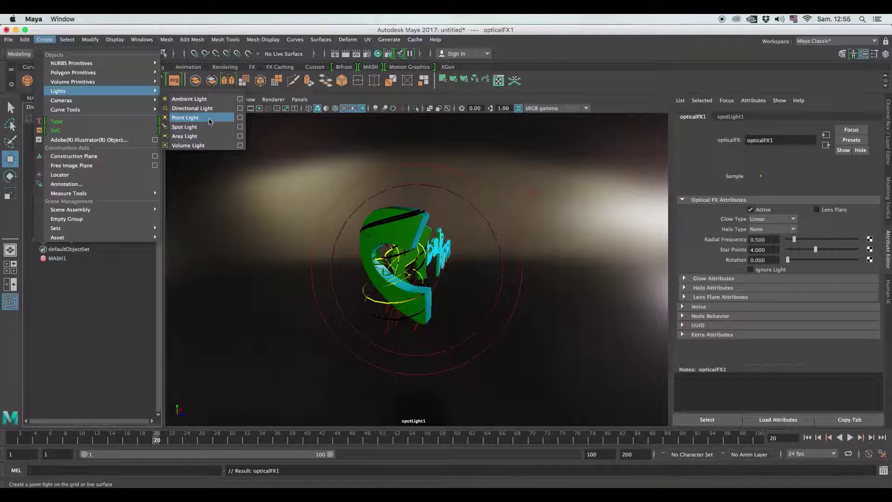
- Add pointLight2 on the left with Linear decay and Intensity 50
click(211, 122)
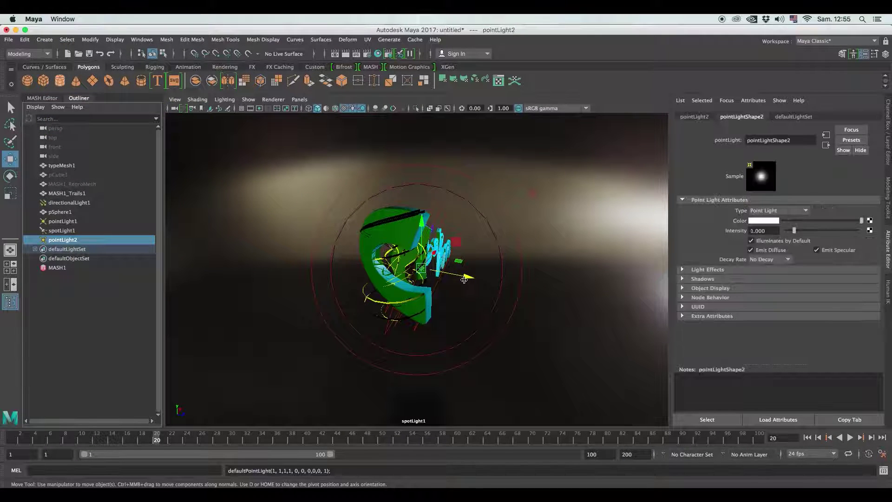
drag(469, 276, 265, 250)
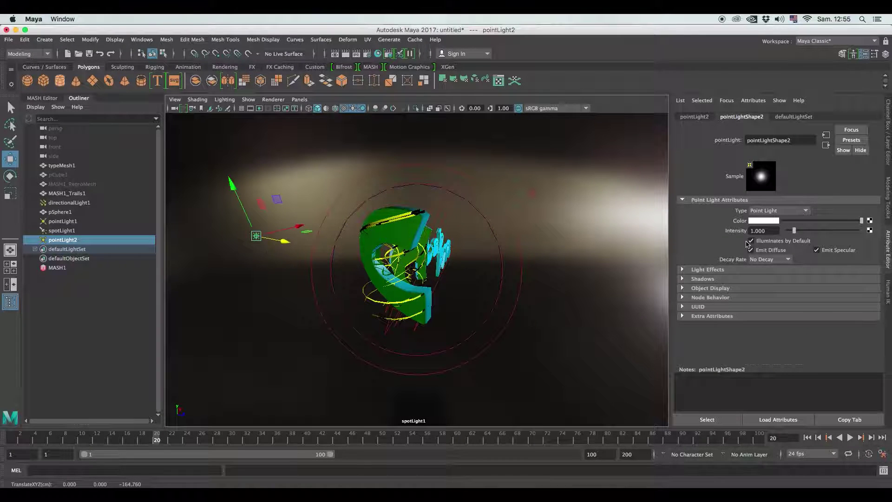
click(769, 259)
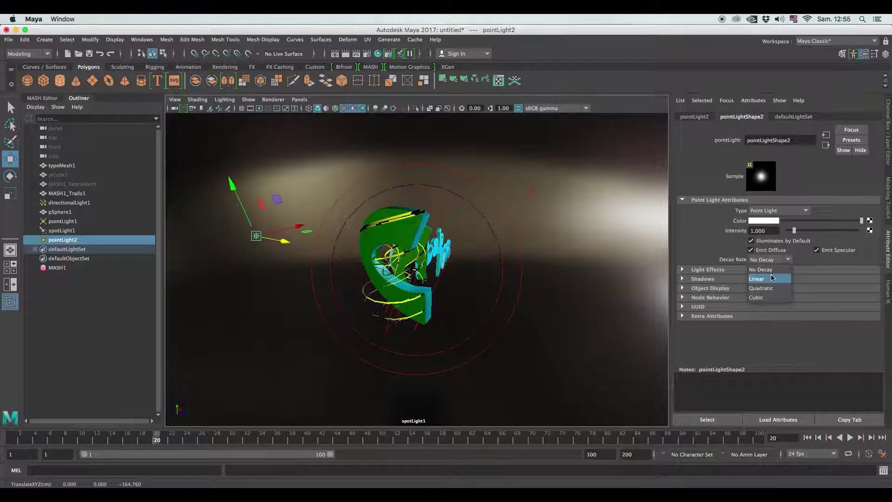
click(767, 278)
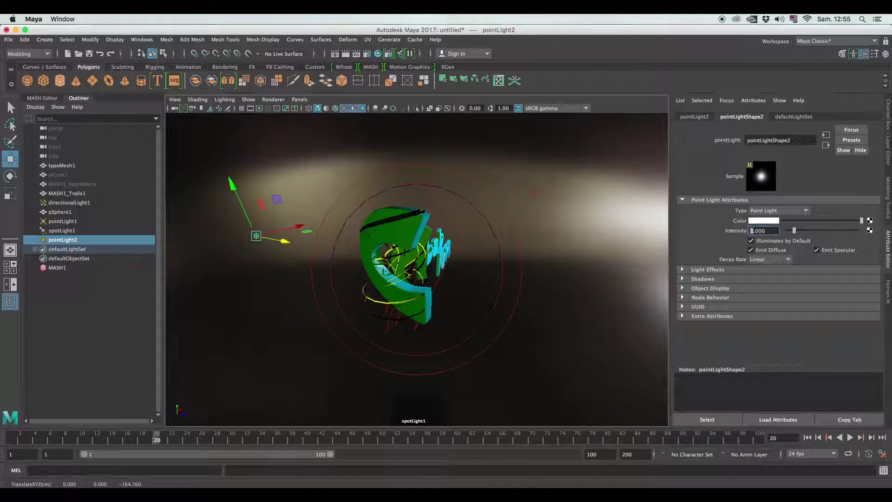
click(765, 230)
text(50.000)
key(Return)
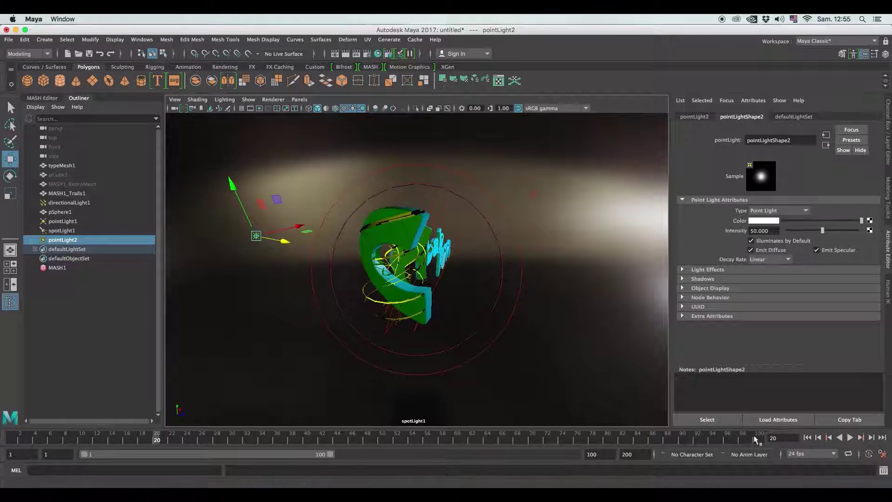
- Return to frame 1 and re-aim the spot light onto the Chabab text
click(809, 438)
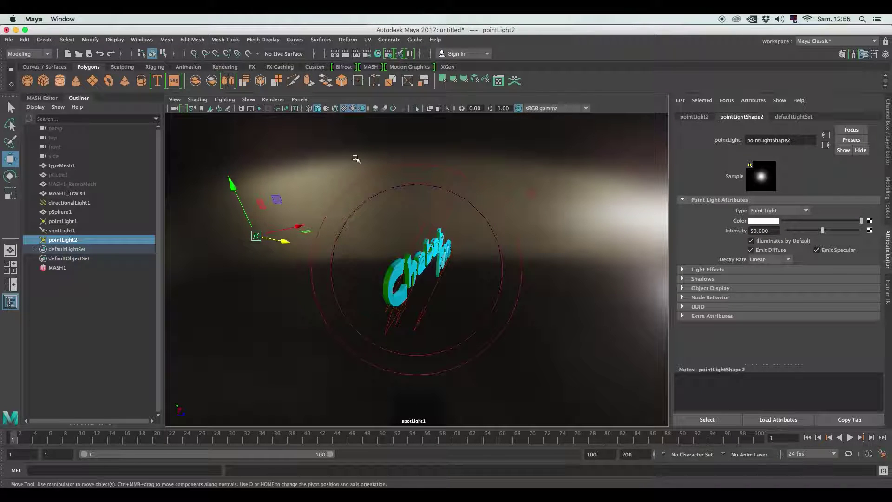
alt+drag(326, 128, 482, 293)
scroll(484, 279, up, 5)
mouse_move(461, 273)
alt+mouse_down()
mouse_move(448, 300)
mouse_move(470, 273)
mouse_move(455, 262)
alt+mouse_up()
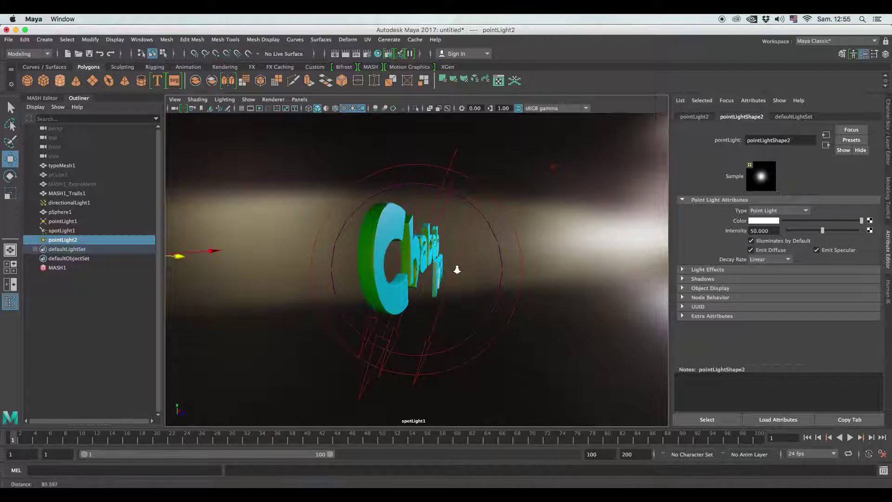
alt+drag(457, 270, 447, 271)
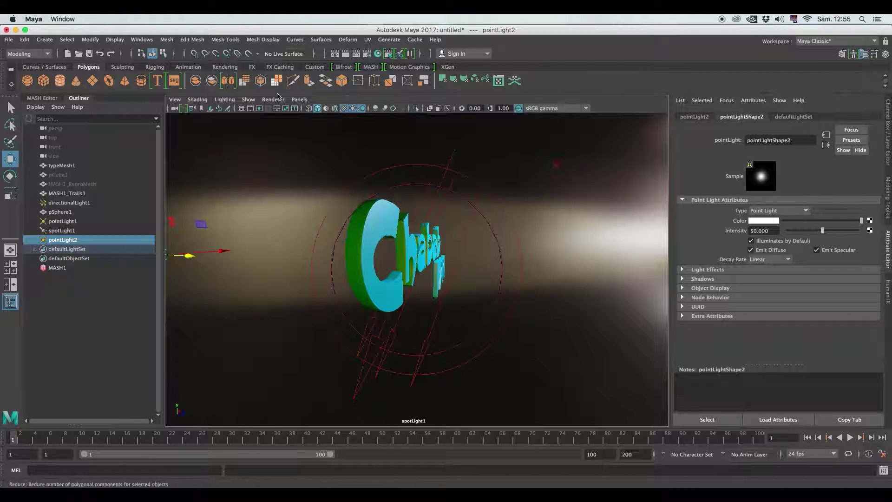
- Switch to the persp camera and play the Chabab FM animation from frame 1
click(300, 99)
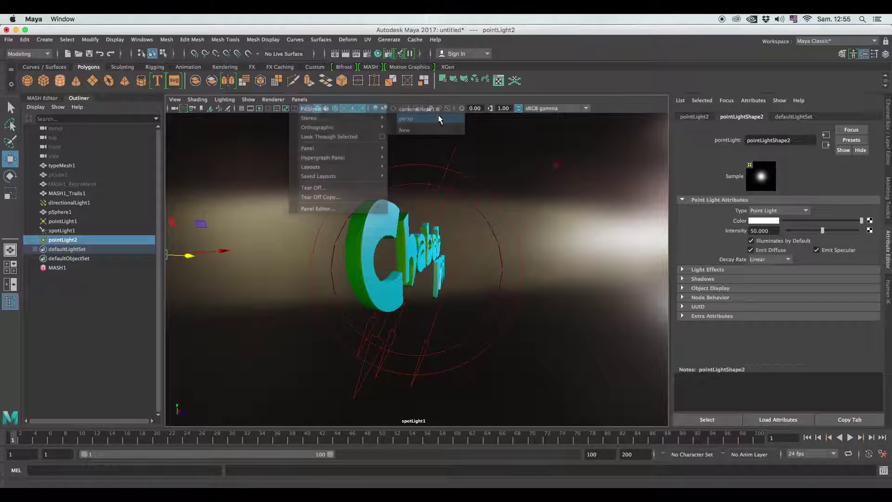
click(439, 119)
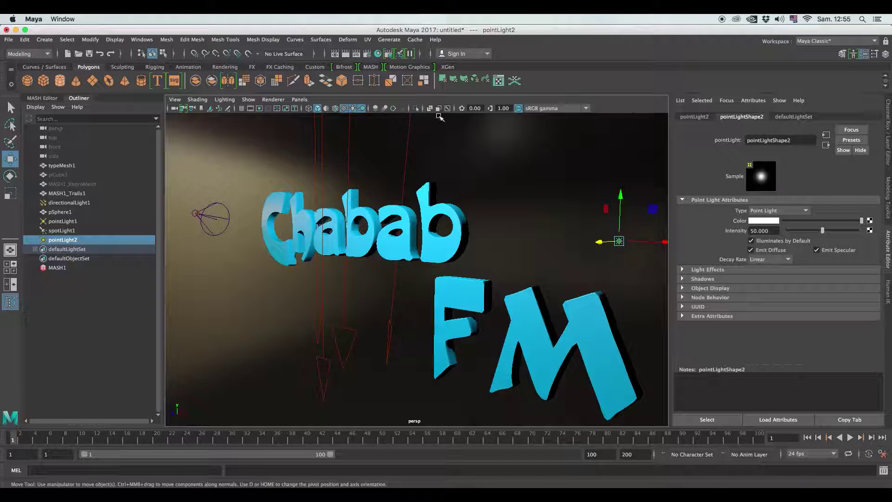
click(850, 437)
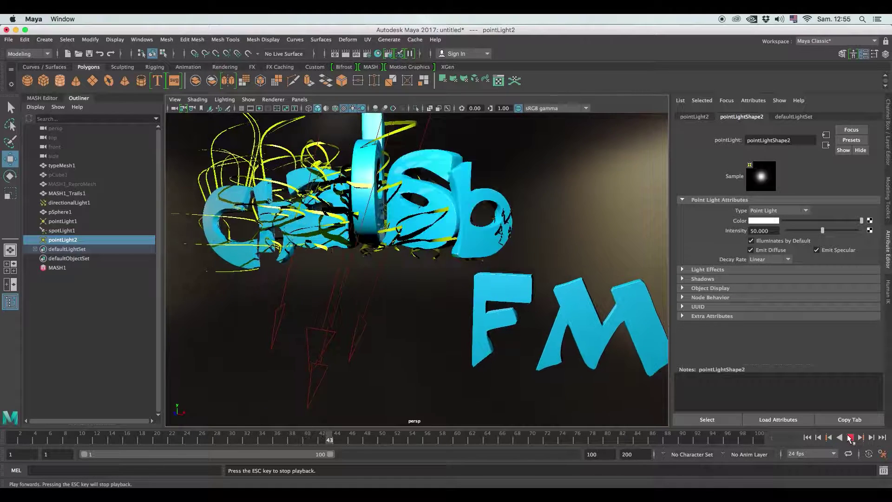
key(Escape)
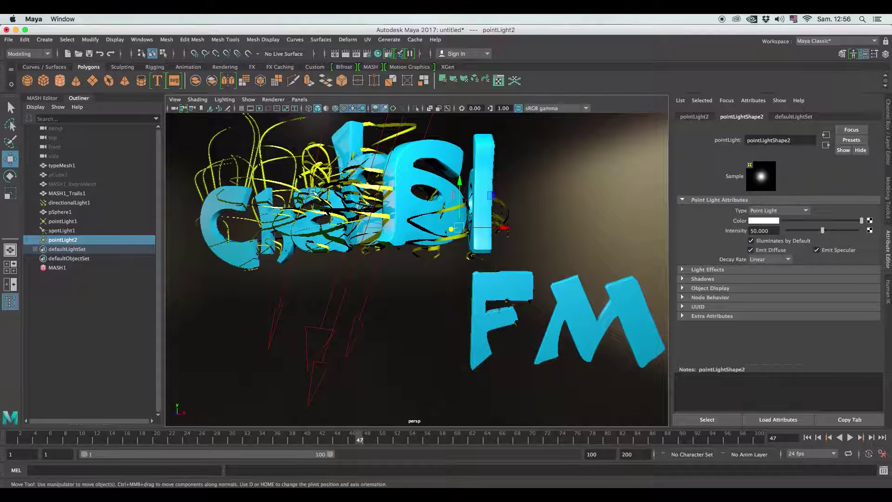
click(813, 439)
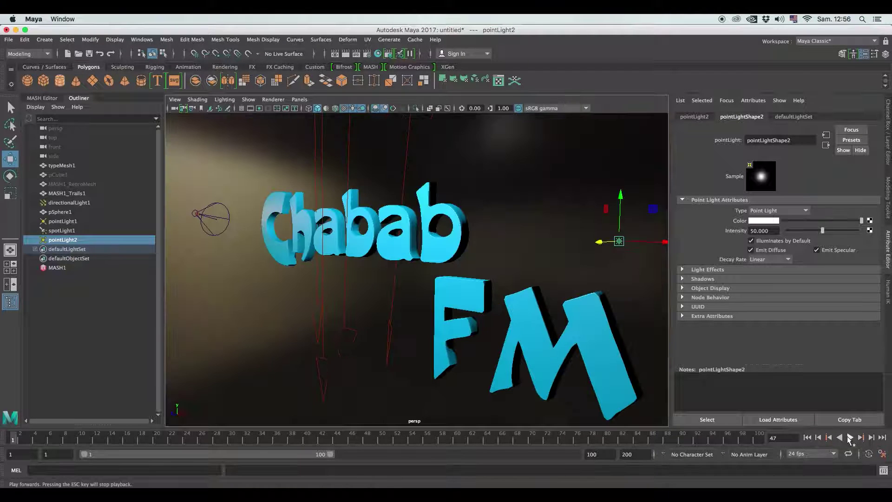
click(850, 438)
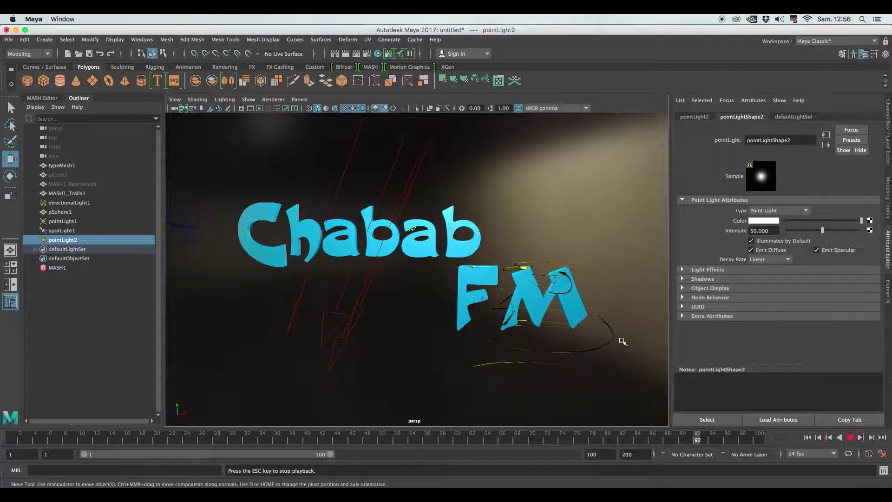
click(249, 99)
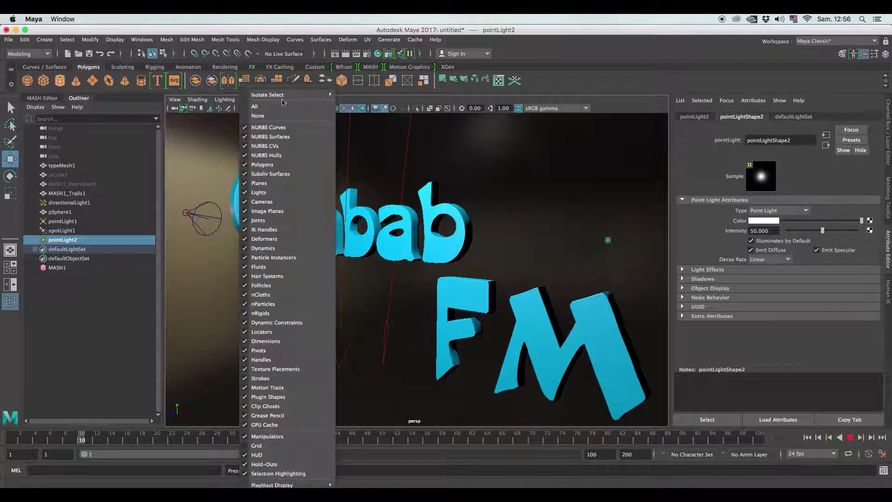
click(259, 116)
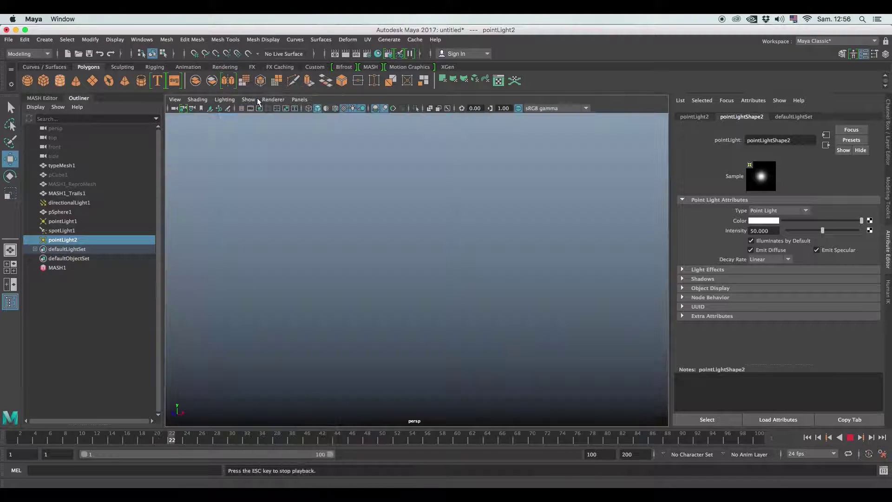
click(250, 100)
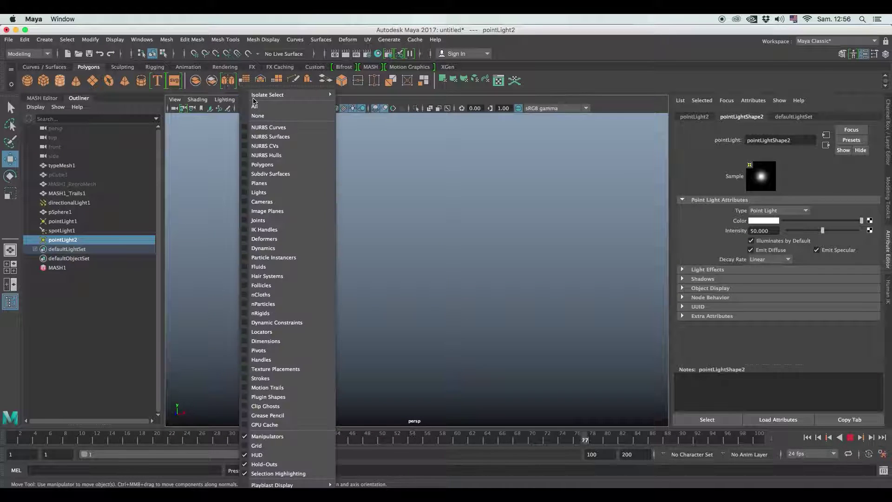
click(251, 163)
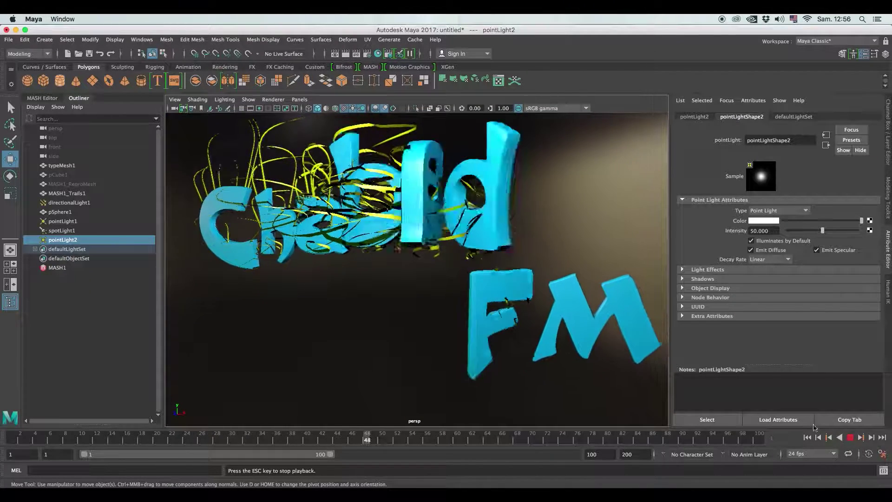
key(Escape)
right_click(541, 435)
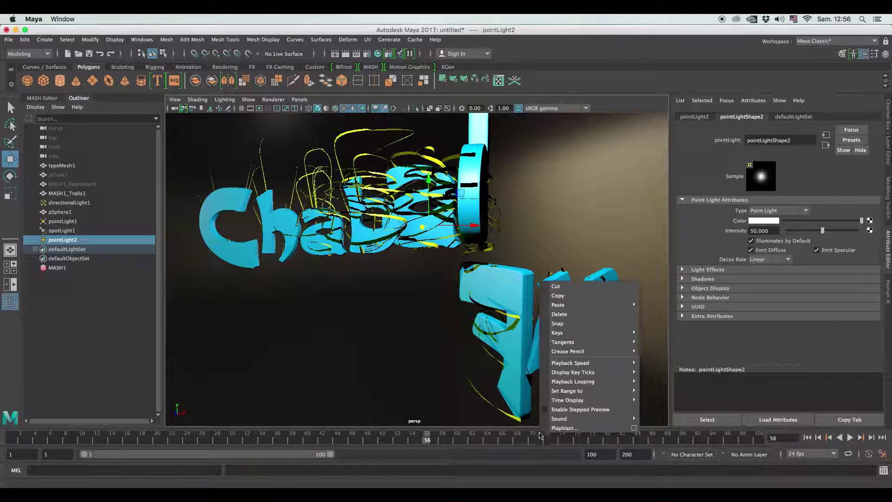
- Record a complete playblast of the 100-frame animation from frame 1, after an interrupted first attempt
click(624, 430)
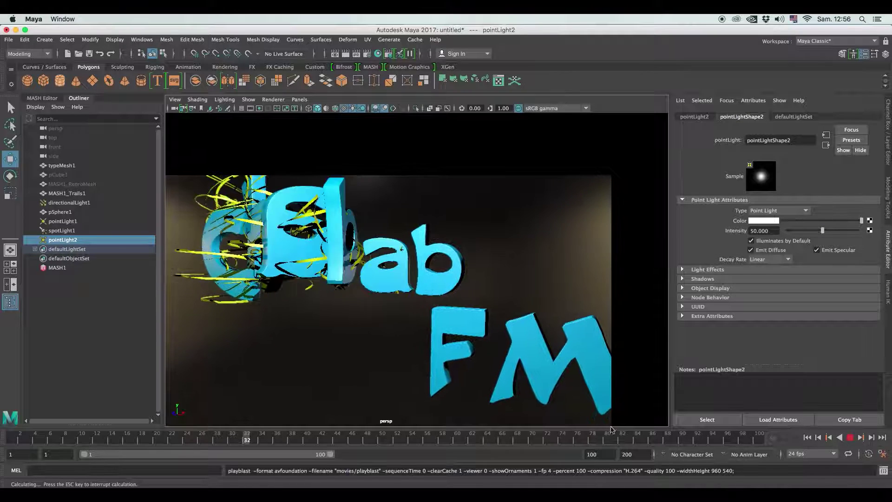
key(Escape)
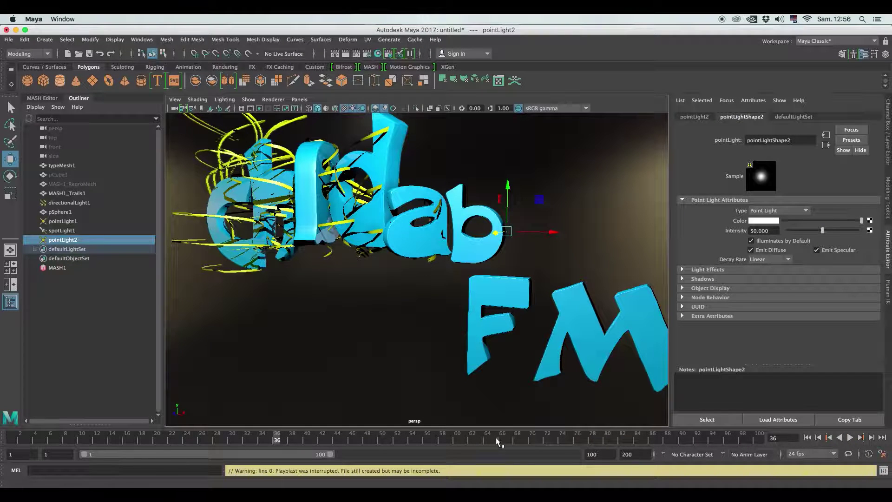
click(807, 438)
right_click(406, 438)
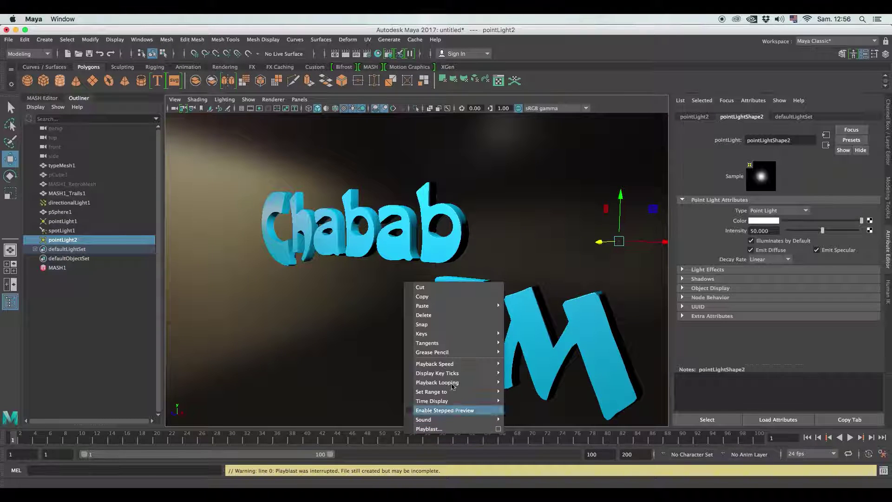
click(449, 421)
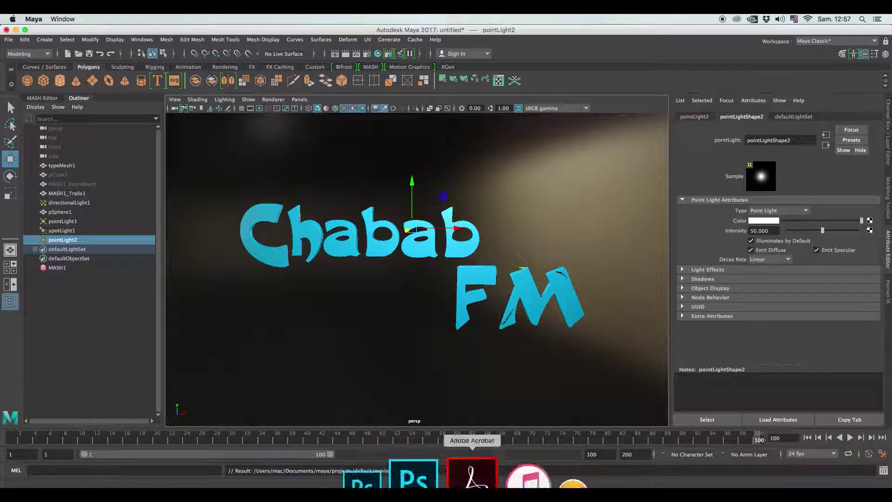
click(37, 475)
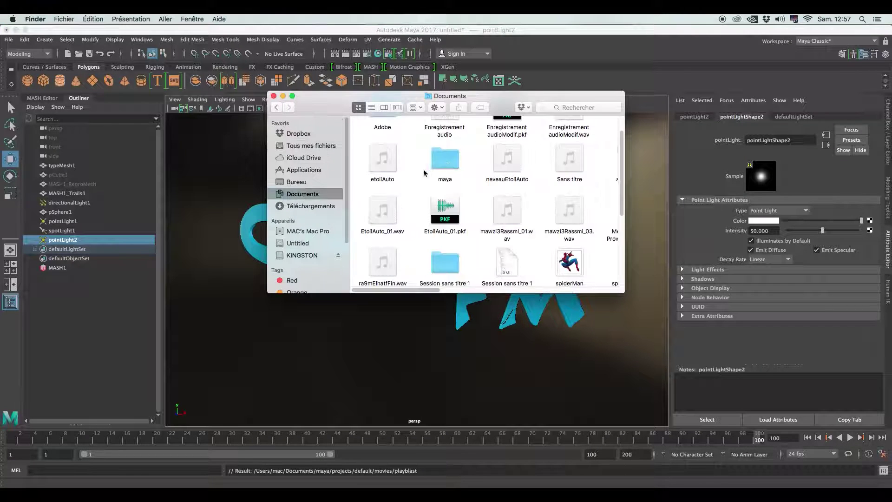
- Browse to Documents/maya/projects/default/movies and open playblast.mov in QuickTime Player
double_click(454, 161)
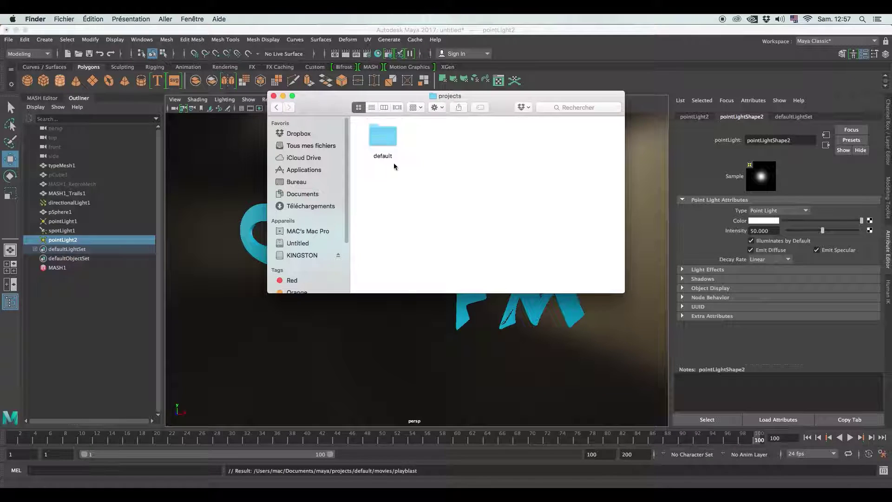
double_click(375, 141)
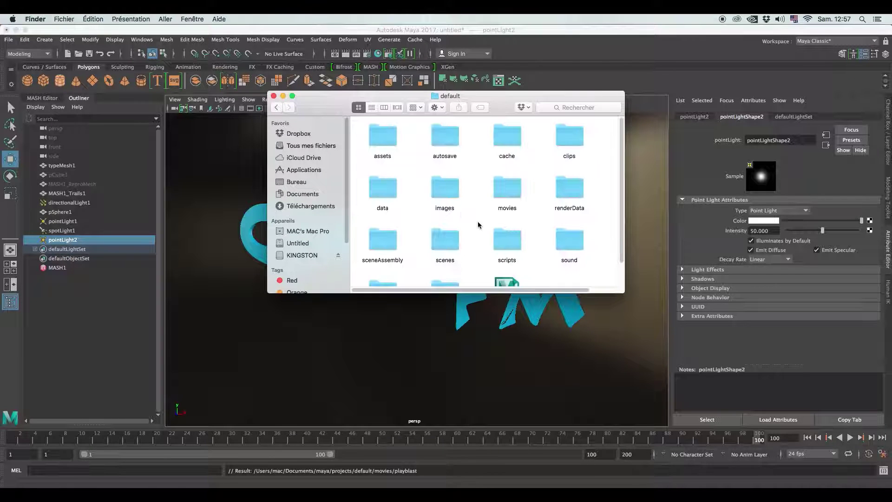
double_click(449, 194)
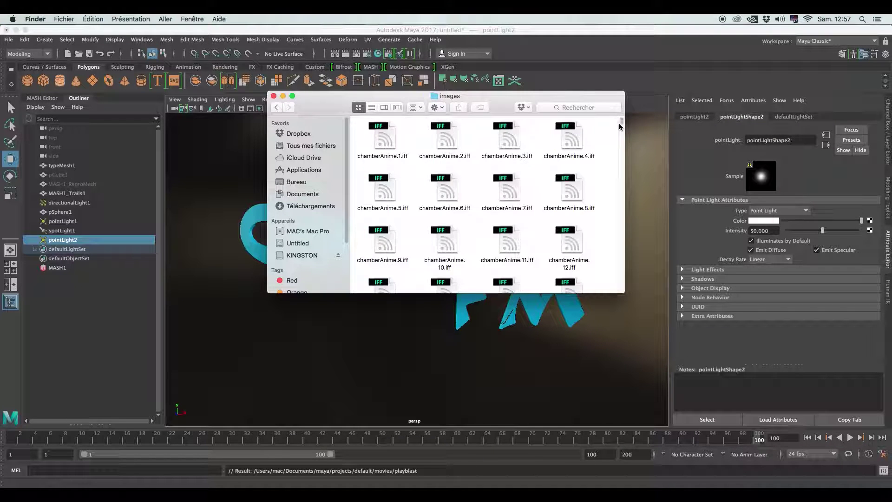
mouse_move(622, 126)
mouse_down()
mouse_move(622, 279)
mouse_move(622, 121)
mouse_up()
click(277, 108)
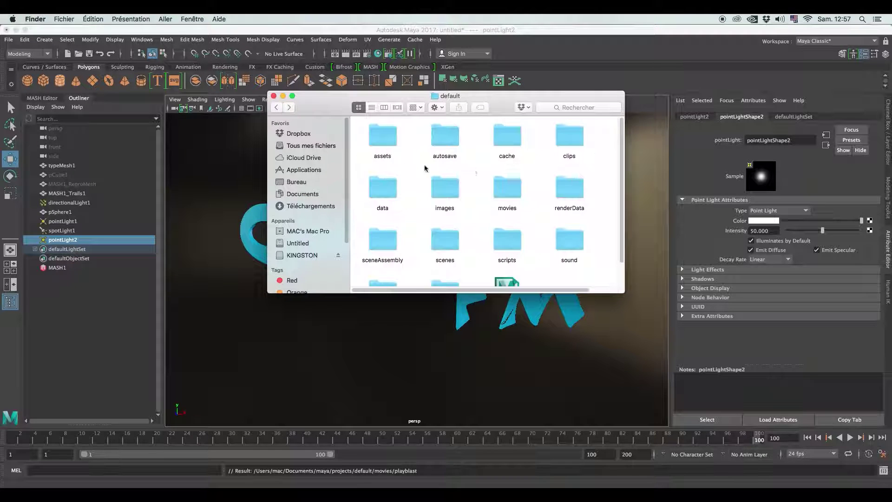
double_click(513, 194)
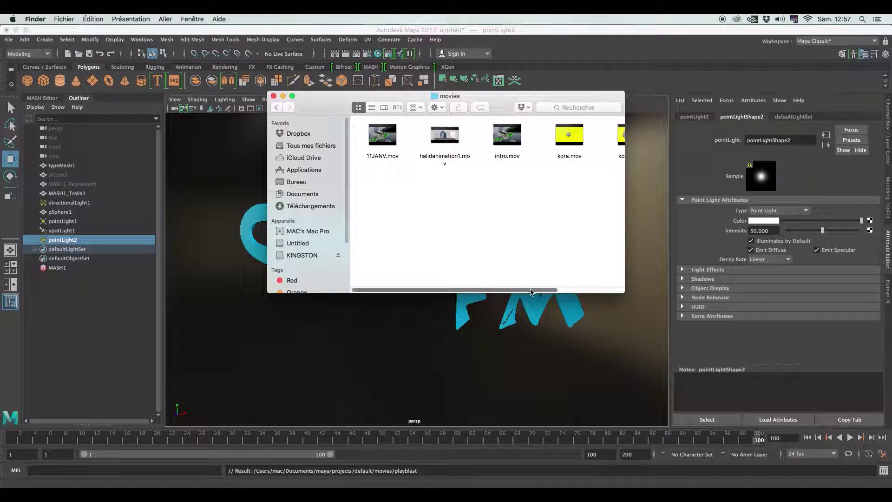
drag(532, 291, 631, 292)
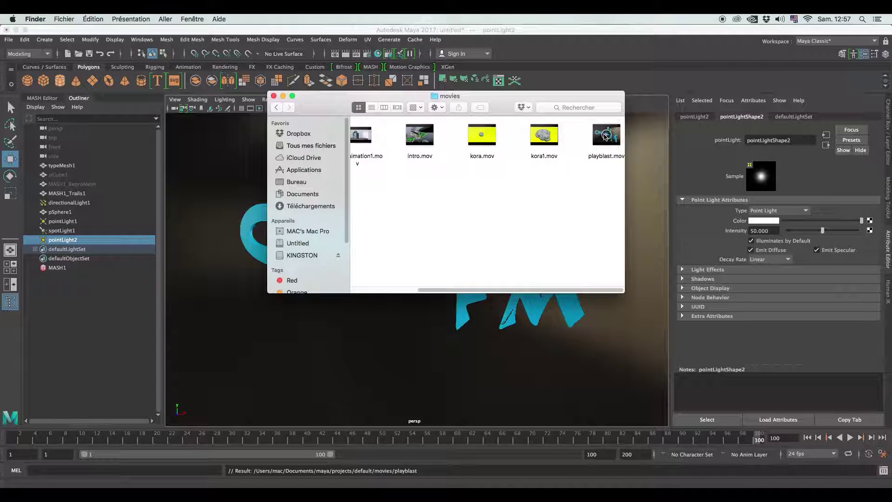
double_click(606, 136)
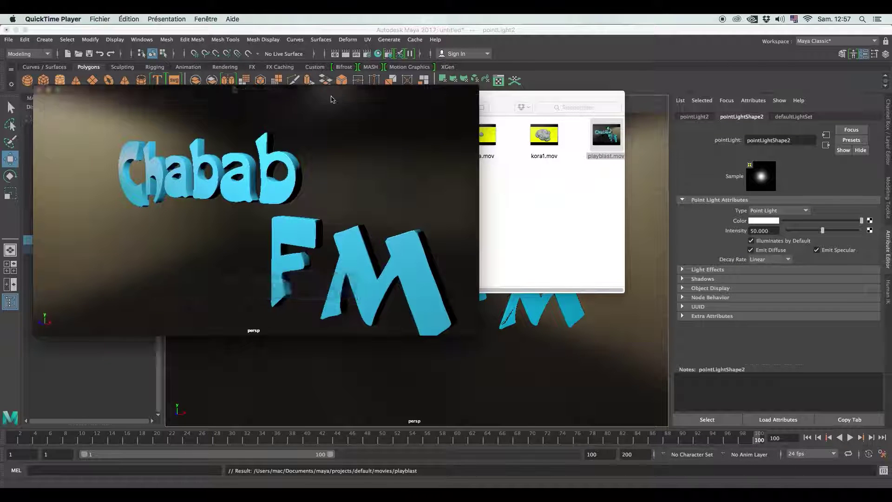
- Move the playblast.mov window to the upper right and play it through to the end
drag(299, 276, 457, 287)
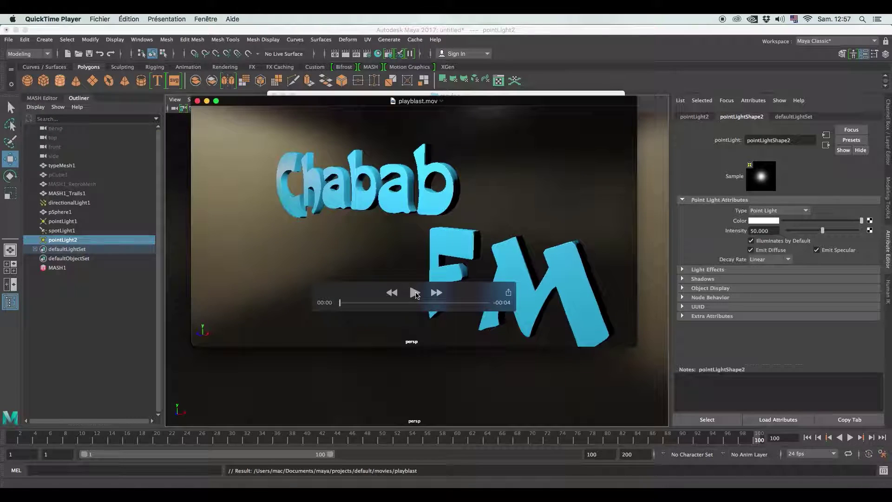
click(415, 293)
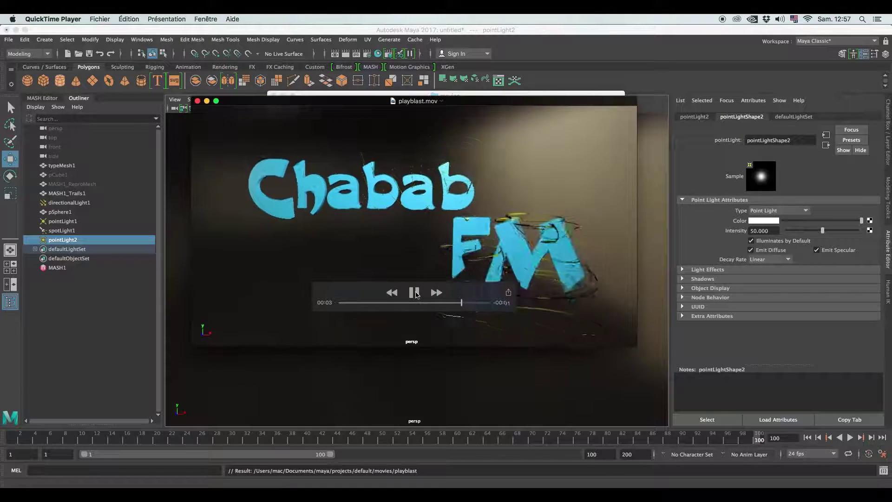
drag(481, 100, 539, 158)
click(315, 99)
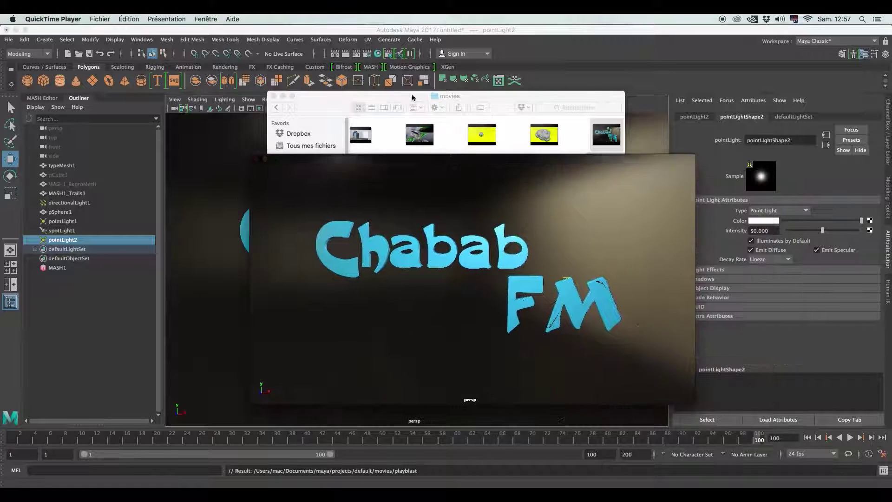
click(285, 96)
drag(535, 160, 745, 104)
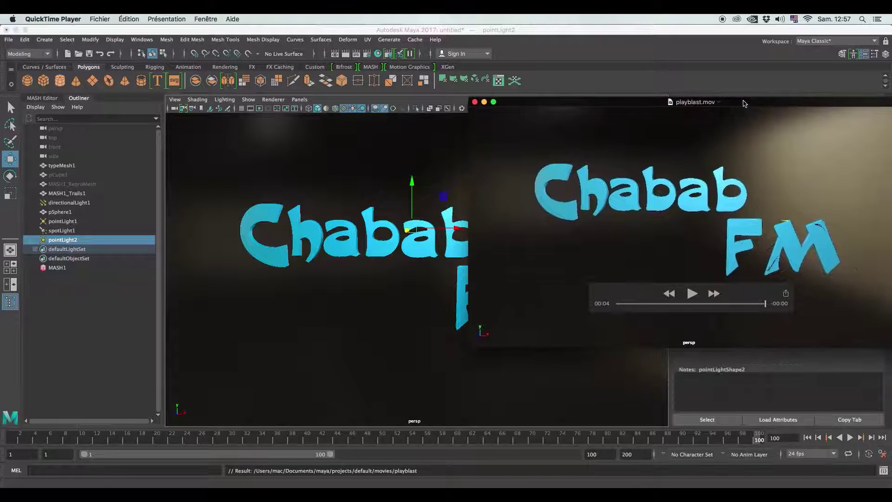
click(693, 294)
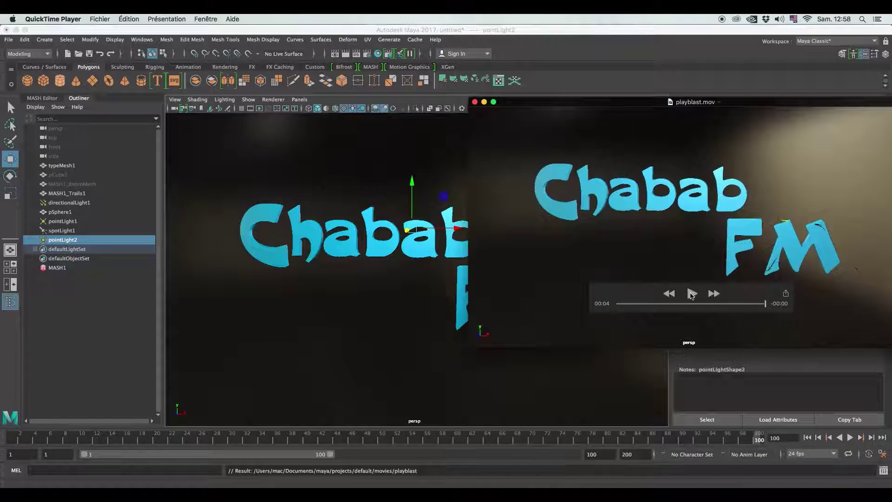
click(692, 294)
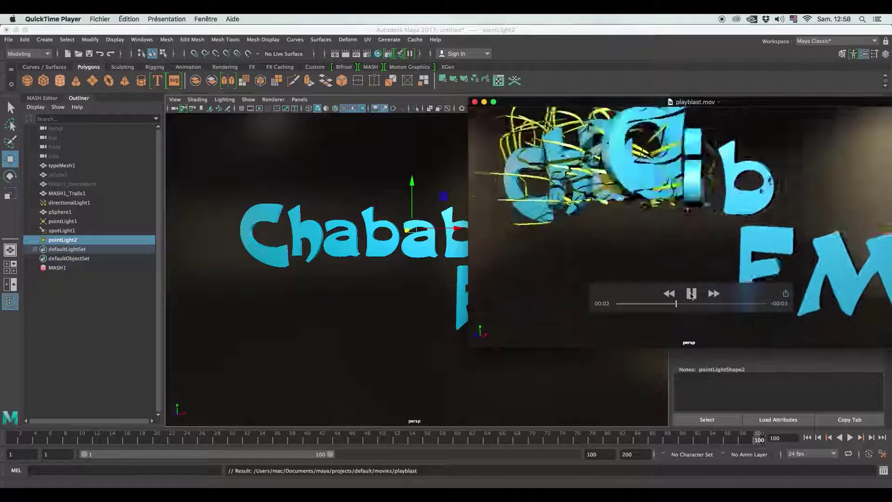